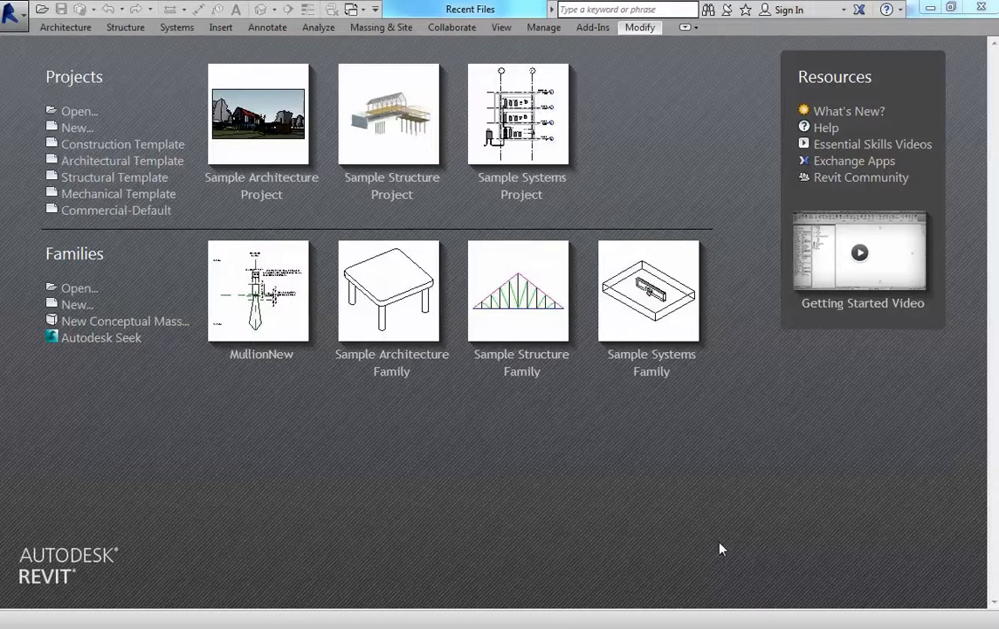
{"action": "left_click", "coordinate": [128, 322]}
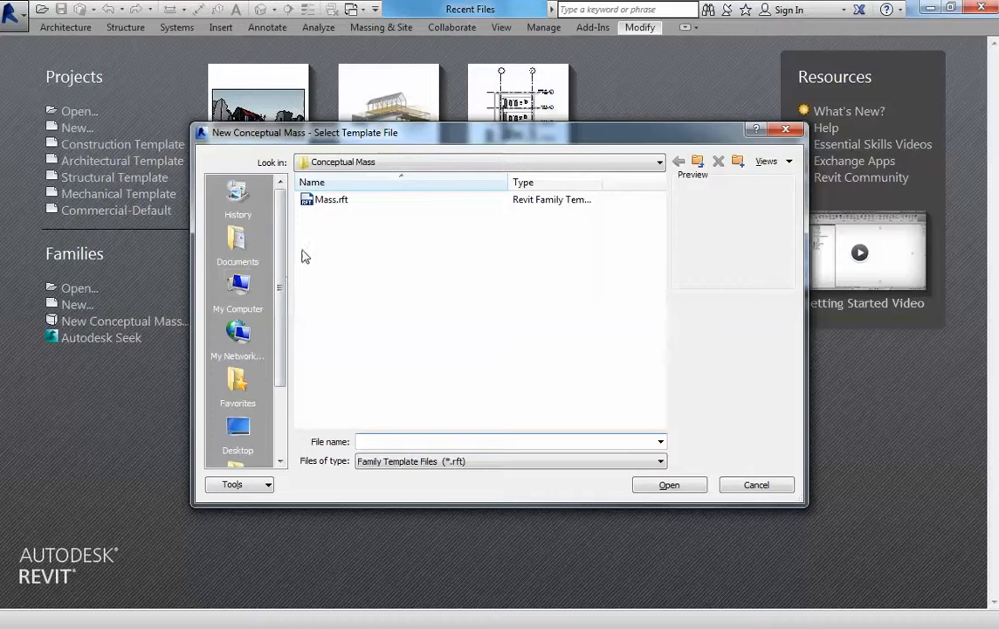
{"action": "double_click", "coordinate": [321, 201]}
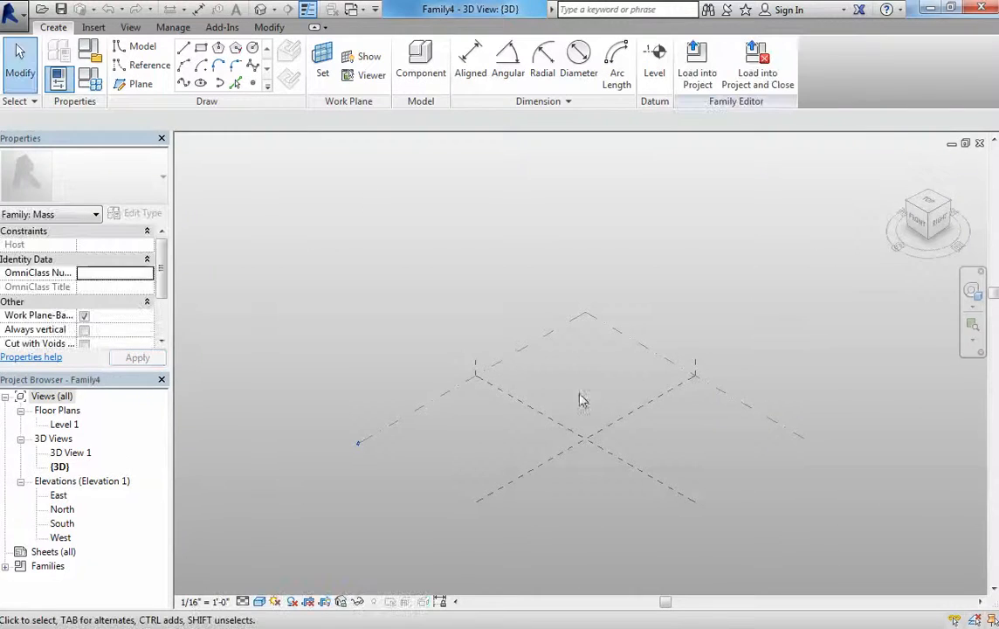
{"action": "scroll", "coordinate": [452, 388], "scroll_direction": "down", "scroll_amount": 1}
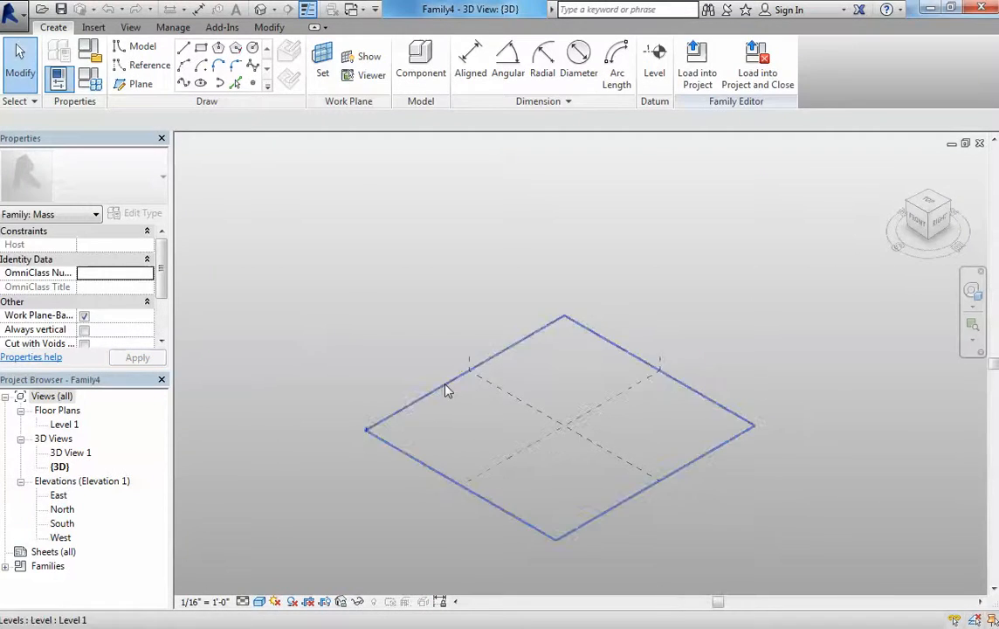
{"action": "left_click", "coordinate": [446, 391]}
{"action": "left_click", "coordinate": [201, 46]}
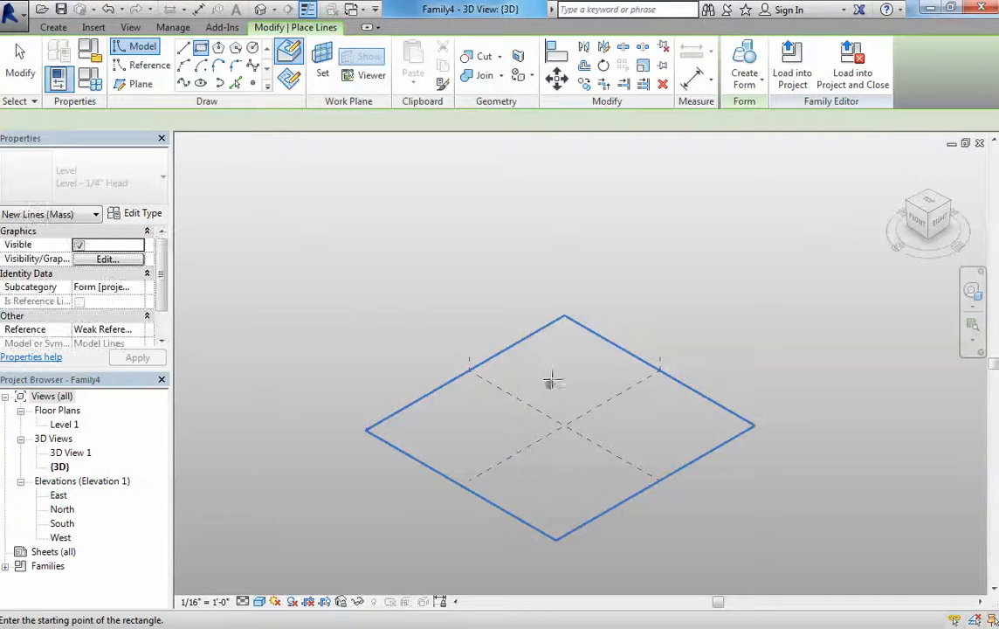
{"action": "left_click", "coordinate": [552, 379]}
{"action": "left_click", "coordinate": [555, 478]}
{"action": "key", "text": "Escape"}
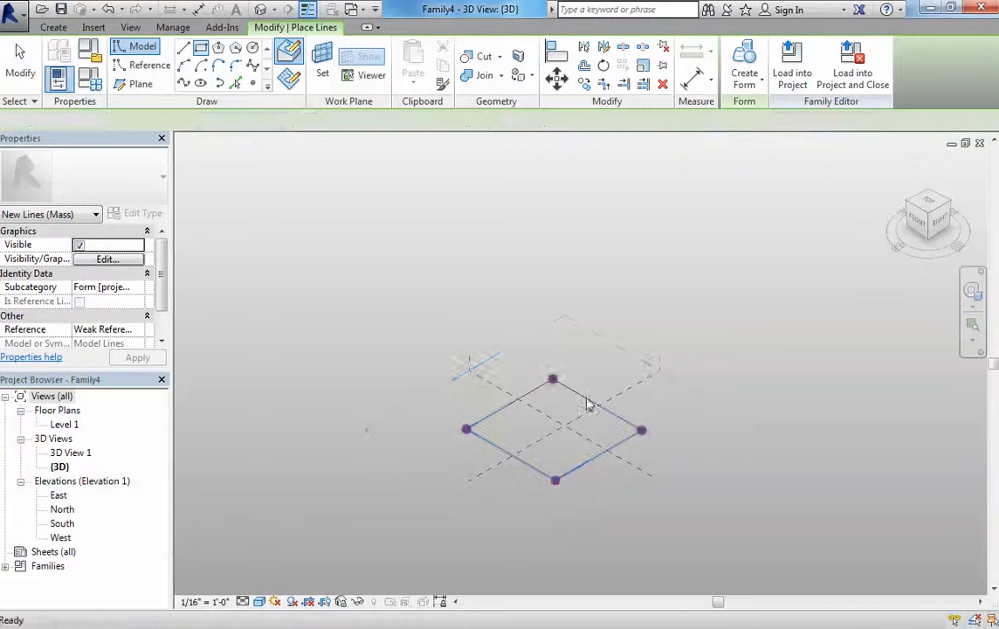
{"action": "key", "text": "Escape"}
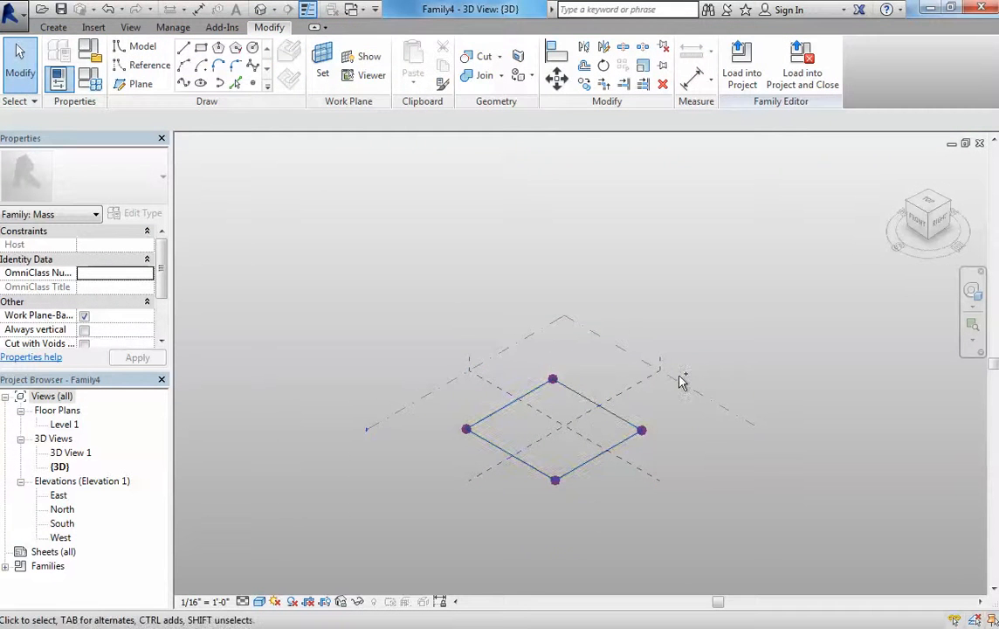
{"action": "key", "text": "ctrl+z"}
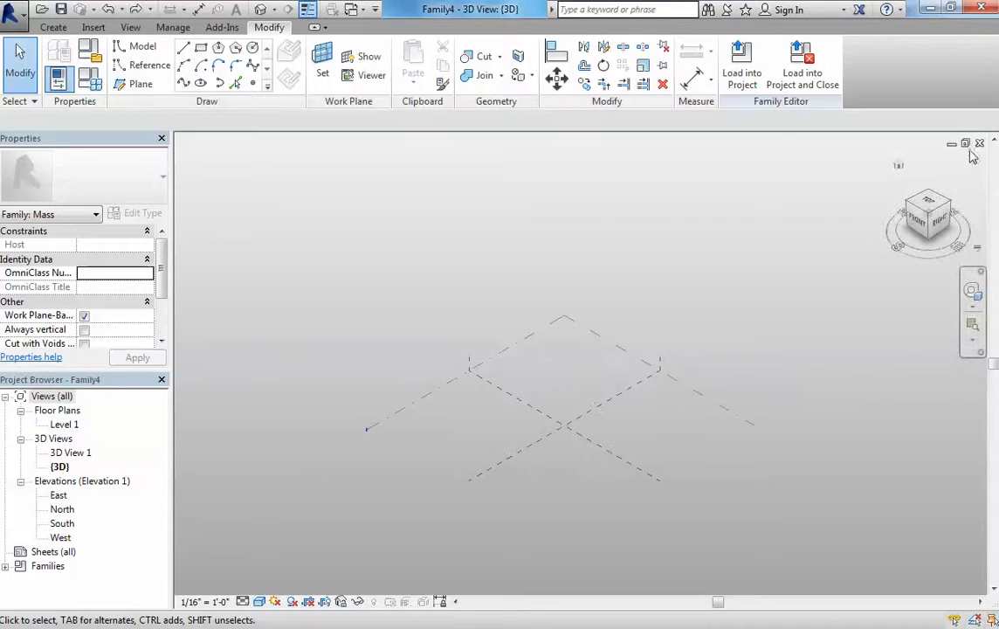
{"action": "left_click", "coordinate": [979, 144]}
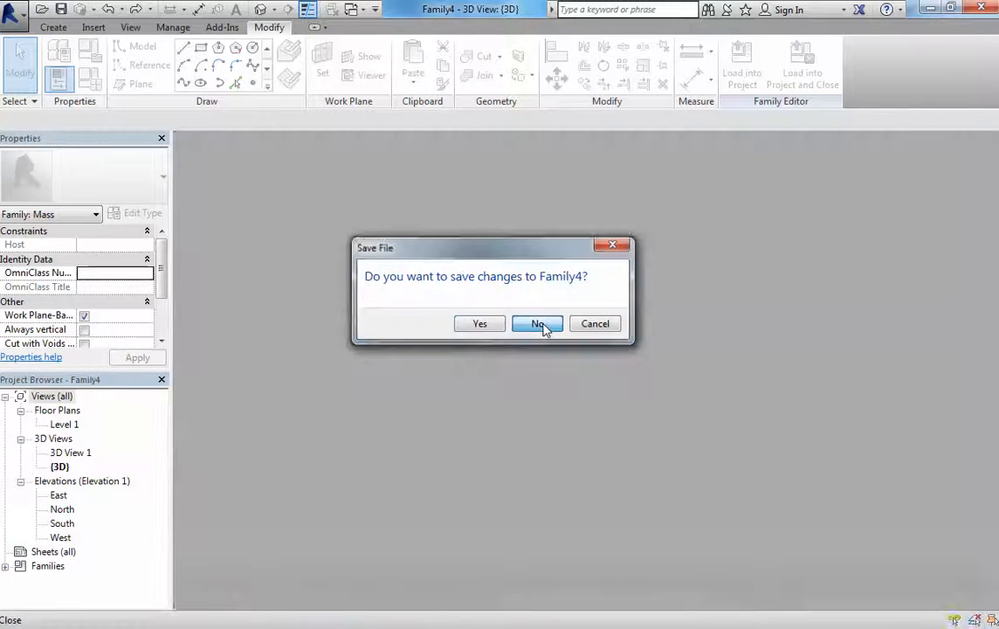
{"action": "left_click", "coordinate": [543, 325]}
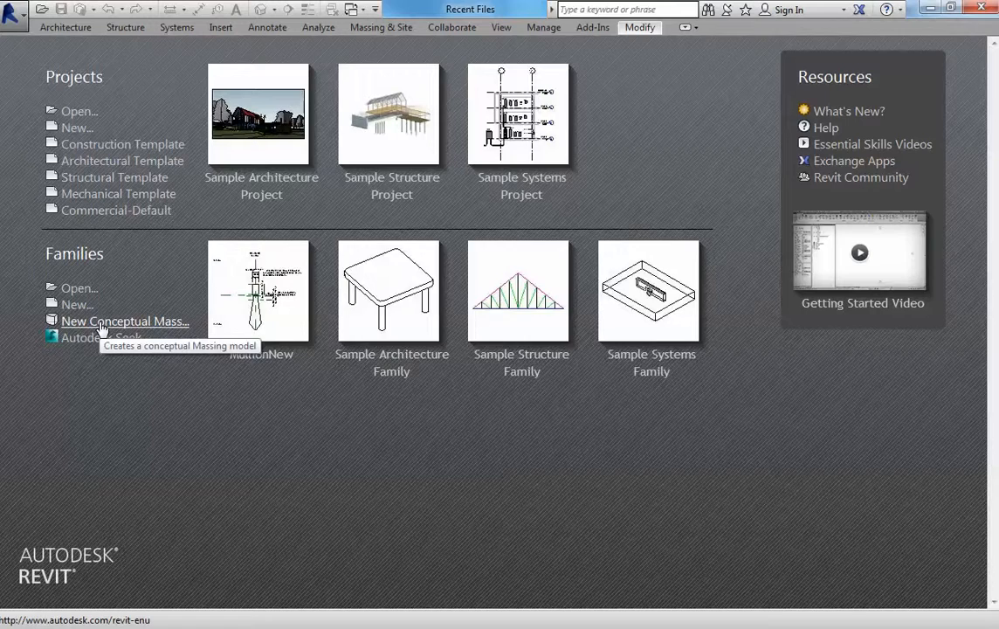
Create a new conceptual mass family from the Mass.rft template
{"action": "left_click", "coordinate": [98, 323]}
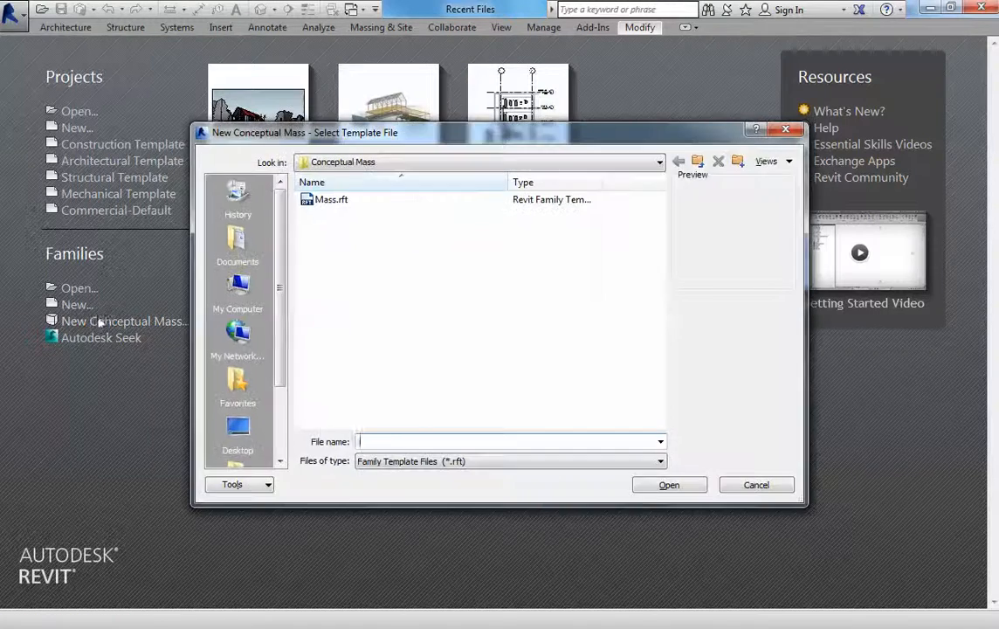
{"action": "double_click", "coordinate": [340, 204]}
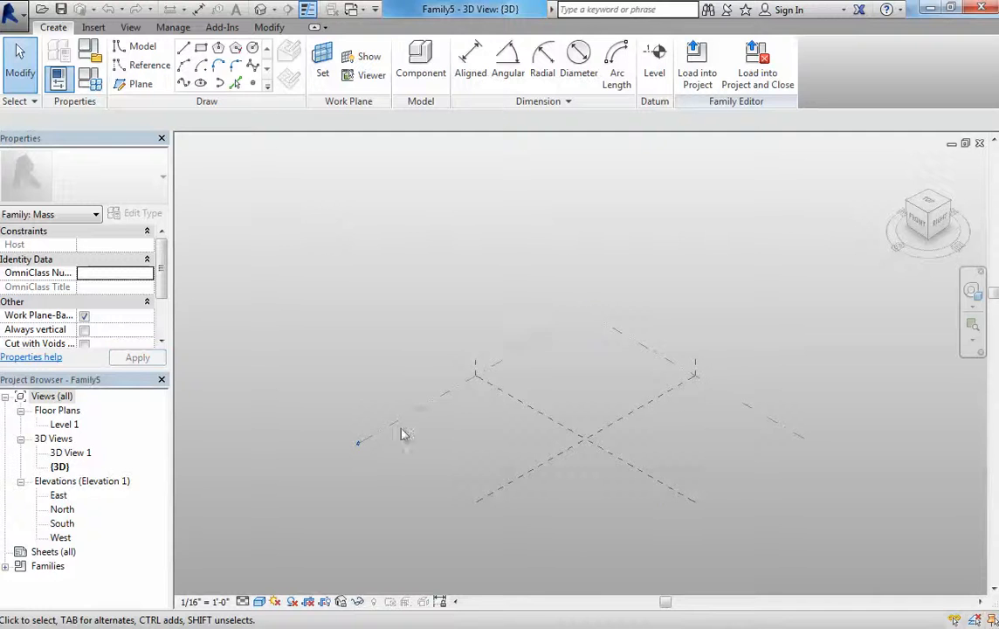
Draw a rectangle of model lines about 168 by 156 ft on Level 1 around the reference plane intersection, with 3D snapping off
{"action": "left_click", "coordinate": [402, 430]}
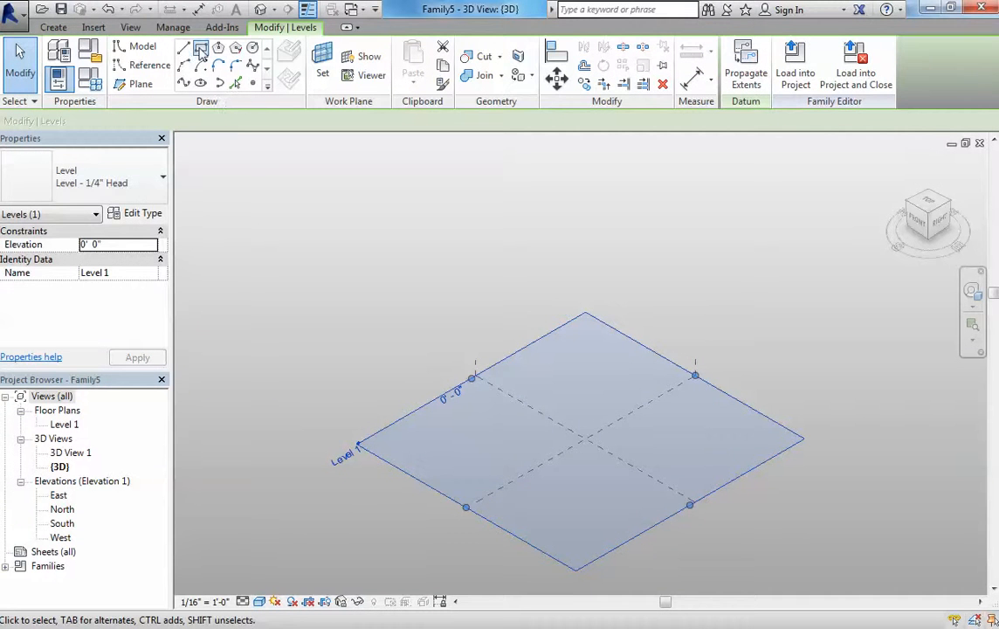
{"action": "left_click", "coordinate": [201, 50]}
{"action": "left_click", "coordinate": [571, 373]}
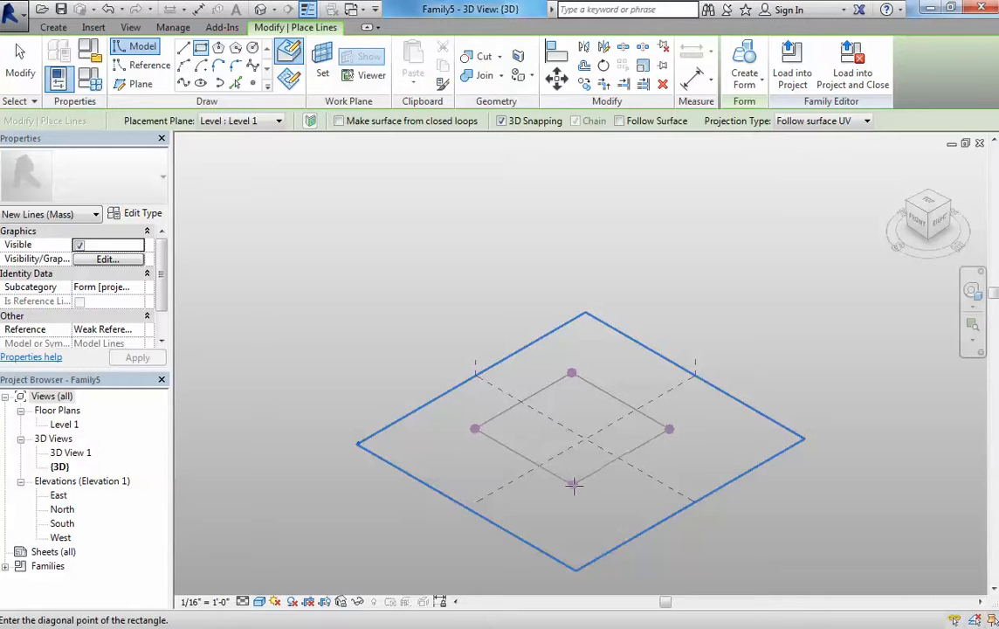
{"action": "key", "text": "Escape"}
{"action": "key", "text": "Escape"}
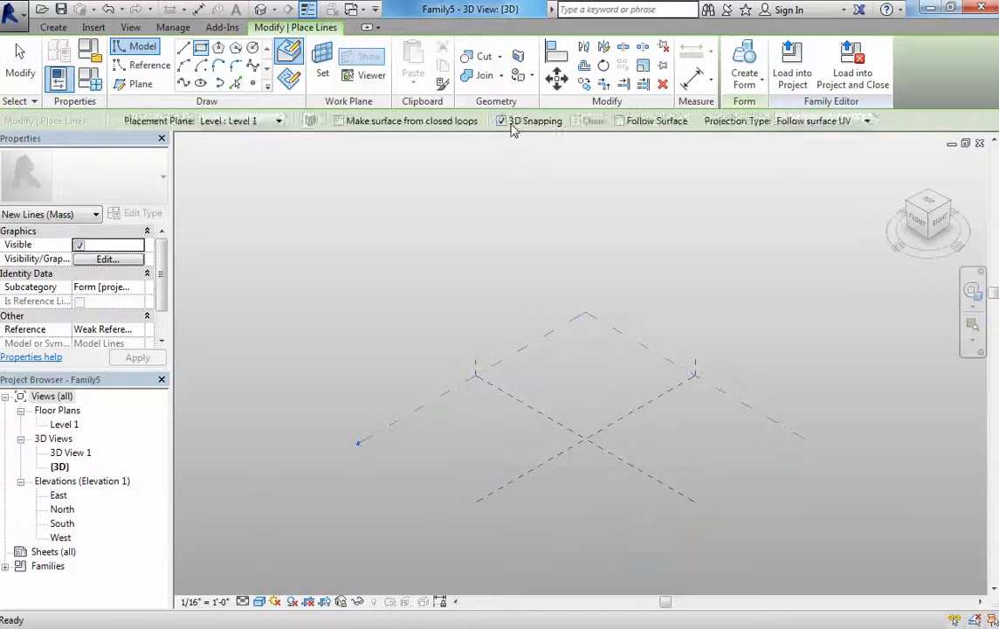
{"action": "left_click", "coordinate": [585, 374]}
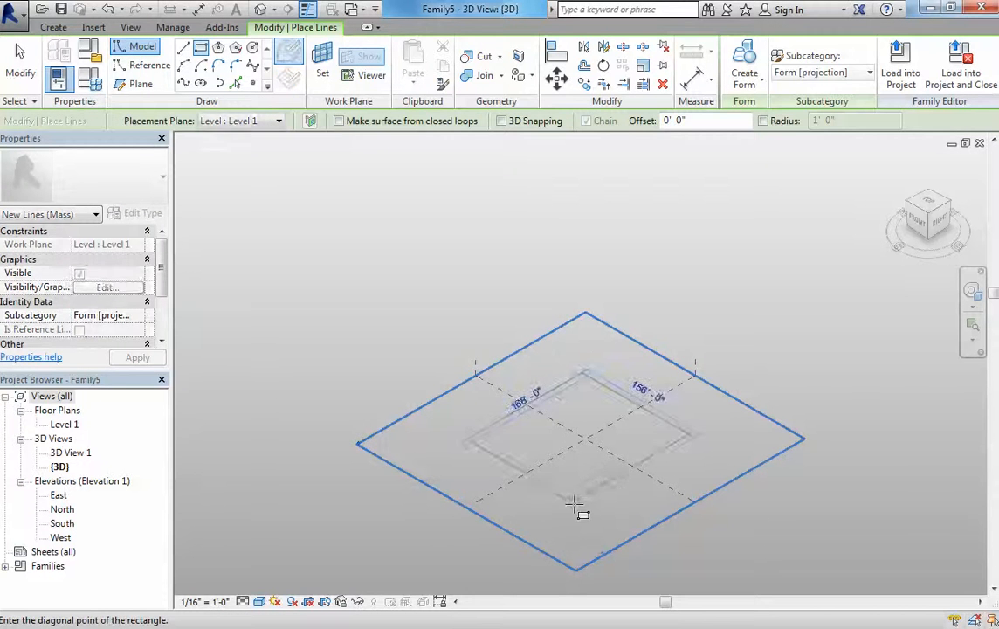
{"action": "left_click", "coordinate": [574, 505]}
Create a solid form from the rectangle and raise its top face until the box is roughly as tall as it is wide
{"action": "key", "text": "Escape"}
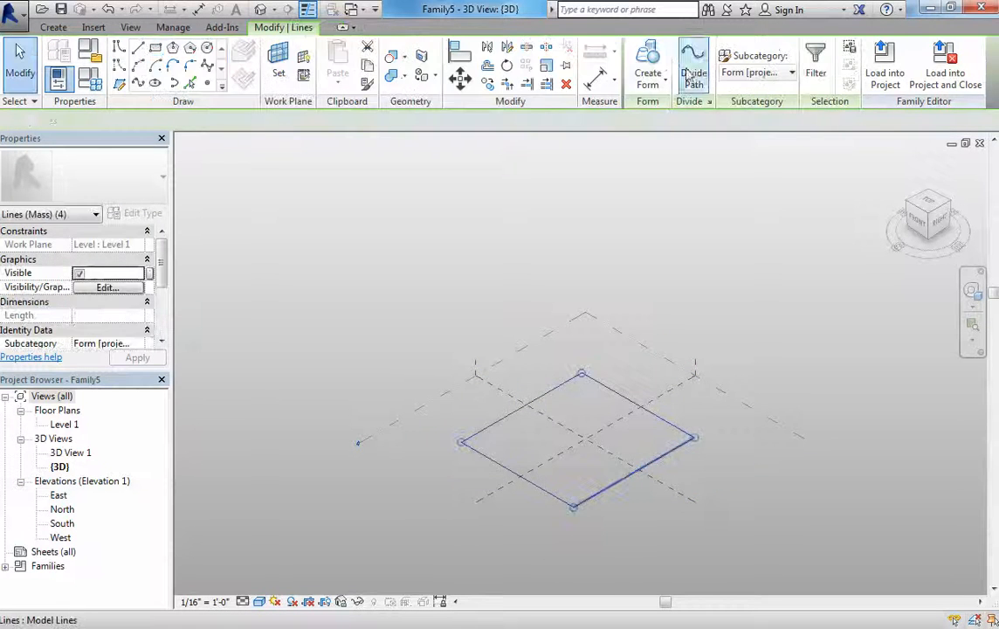
{"action": "left_click", "coordinate": [648, 66]}
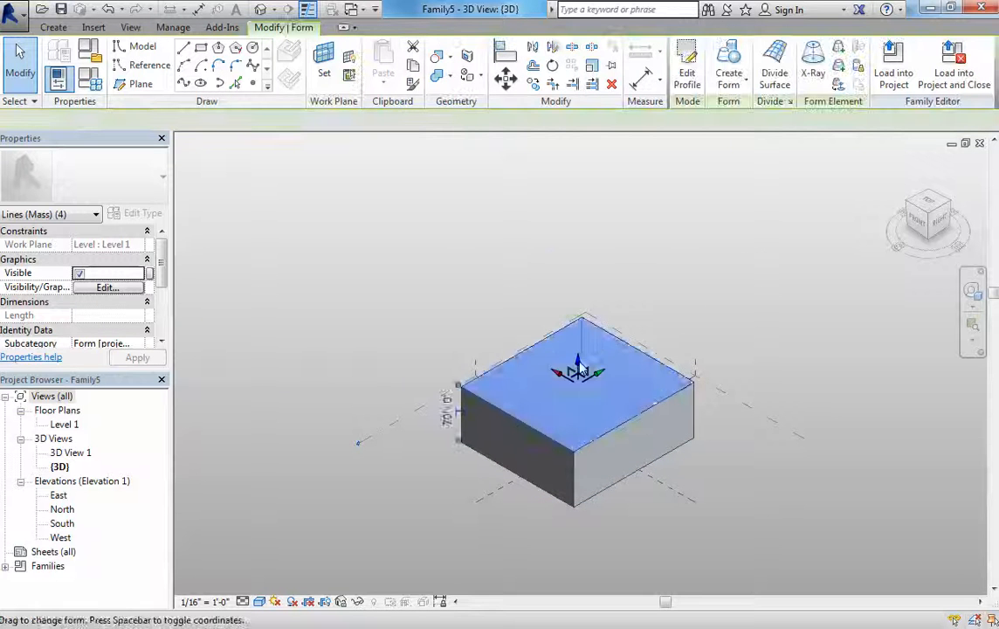
{"action": "left_click_drag", "start_coordinate": [581, 367], "coordinate": [576, 297]}
{"action": "left_click", "coordinate": [749, 258]}
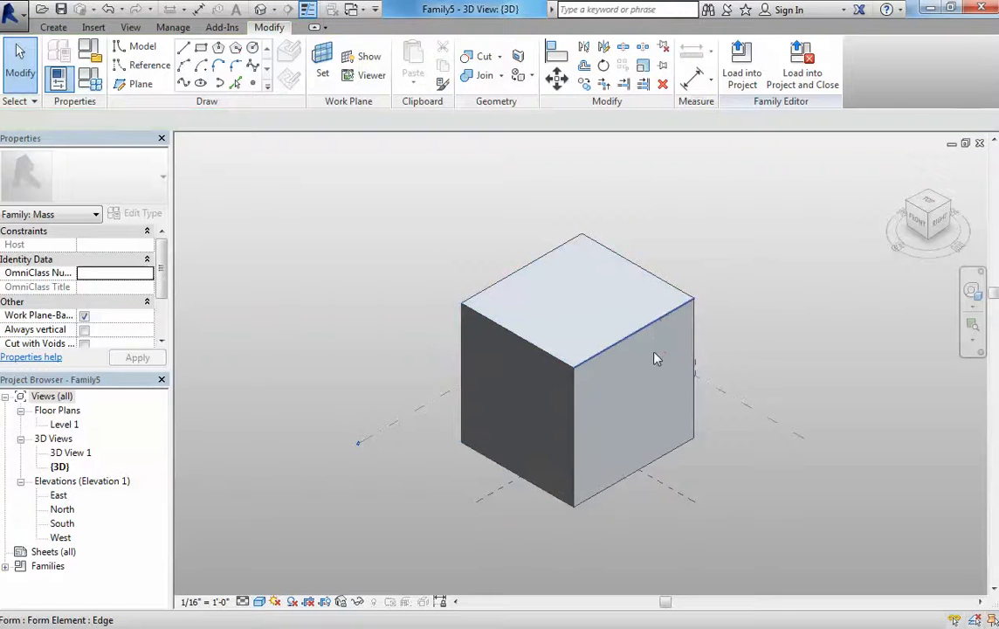
Pull the top edge of the box's right side outward so that the face slants
{"action": "left_click", "coordinate": [657, 358]}
{"action": "left_click_drag", "start_coordinate": [640, 338], "coordinate": [685, 354]}
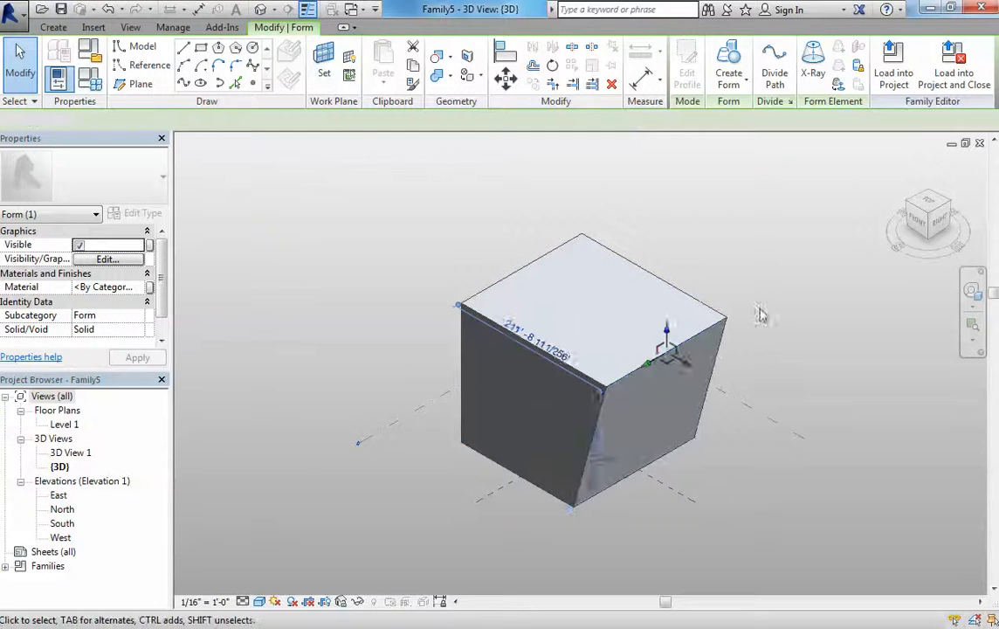
{"action": "left_click", "coordinate": [755, 325]}
Pull the top back corner vertex opposite the slanted side outward to warp the form
{"action": "middle_click_drag", "start_coordinate": [752, 335], "coordinate": [637, 346], "text": "shift"}
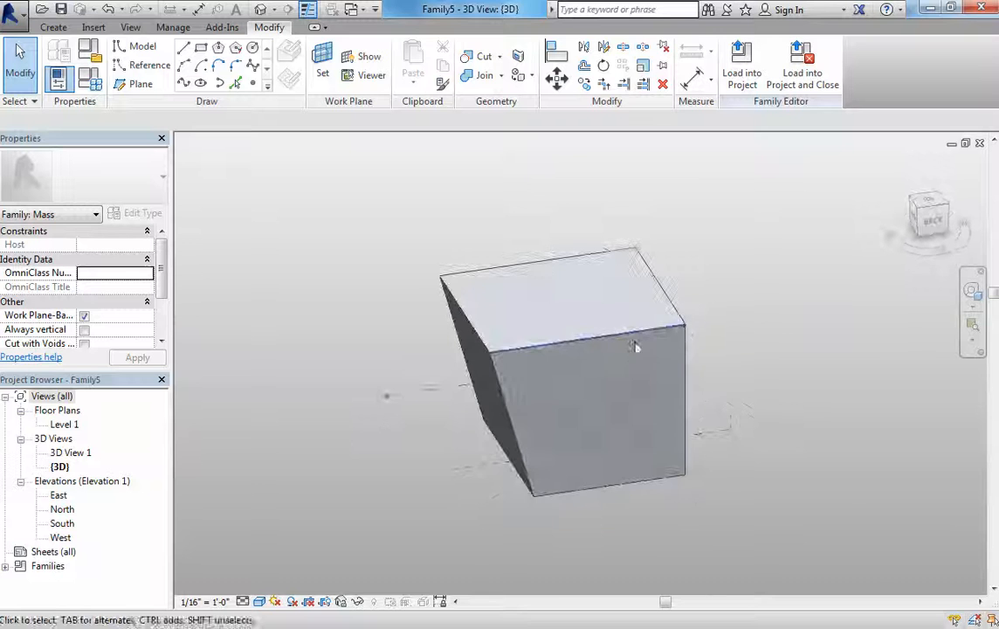
{"action": "left_click", "coordinate": [690, 334]}
{"action": "left_click_drag", "start_coordinate": [692, 334], "coordinate": [716, 380]}
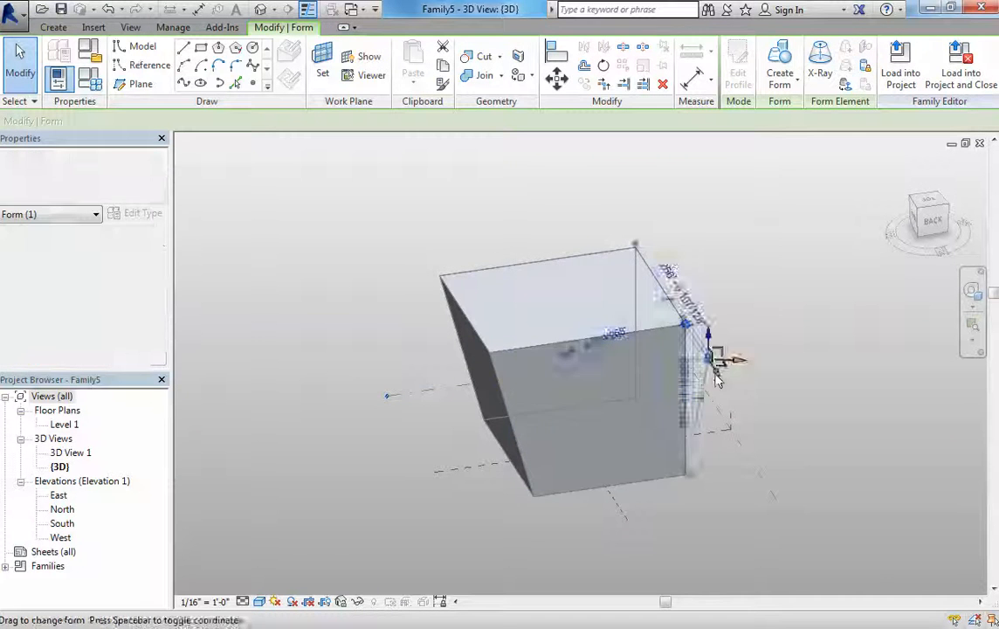
{"action": "left_click", "coordinate": [794, 318]}
Select the warped back face of the form and divide its surface into a UV grid
{"action": "middle_click_drag", "start_coordinate": [793, 317], "coordinate": [587, 406], "text": "shift"}
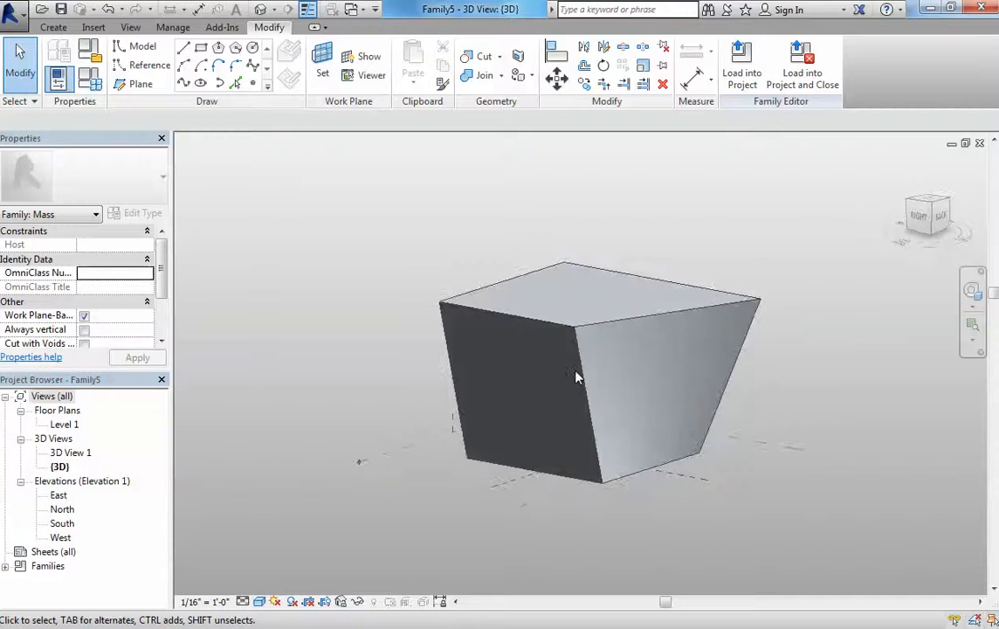
{"action": "left_click", "coordinate": [654, 325]}
{"action": "key", "text": "Escape"}
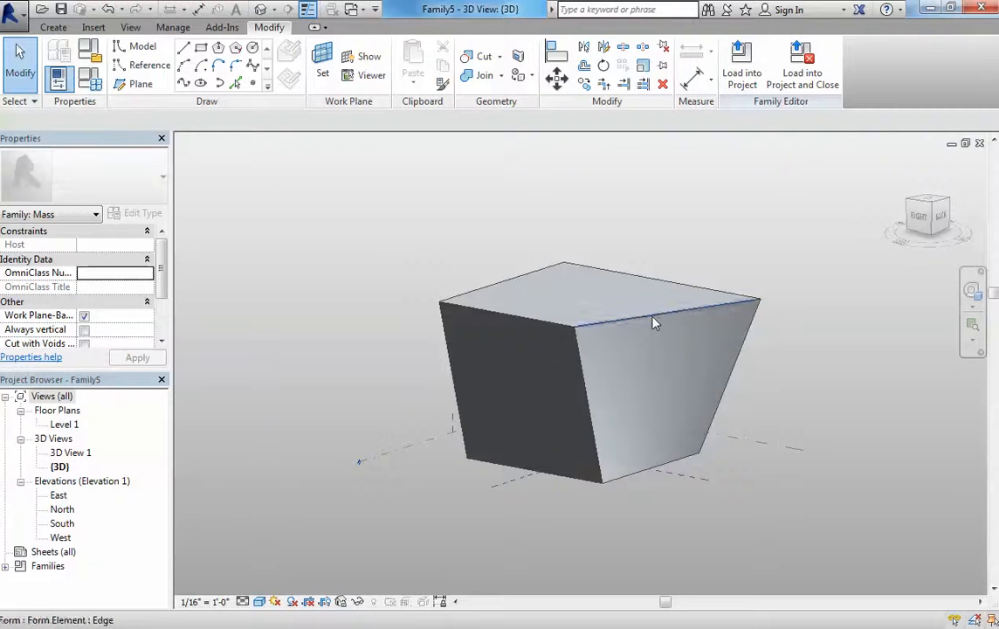
{"action": "left_click", "coordinate": [653, 323]}
{"action": "key", "text": "Escape"}
{"action": "key", "text": "Tab"}
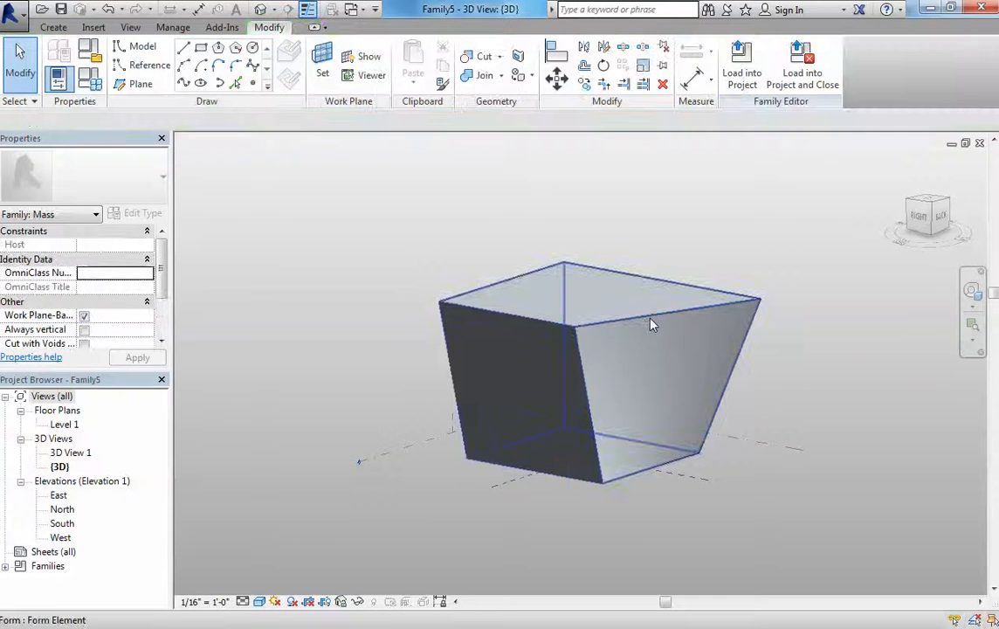
{"action": "key", "text": "Tab"}
{"action": "left_click", "coordinate": [654, 325]}
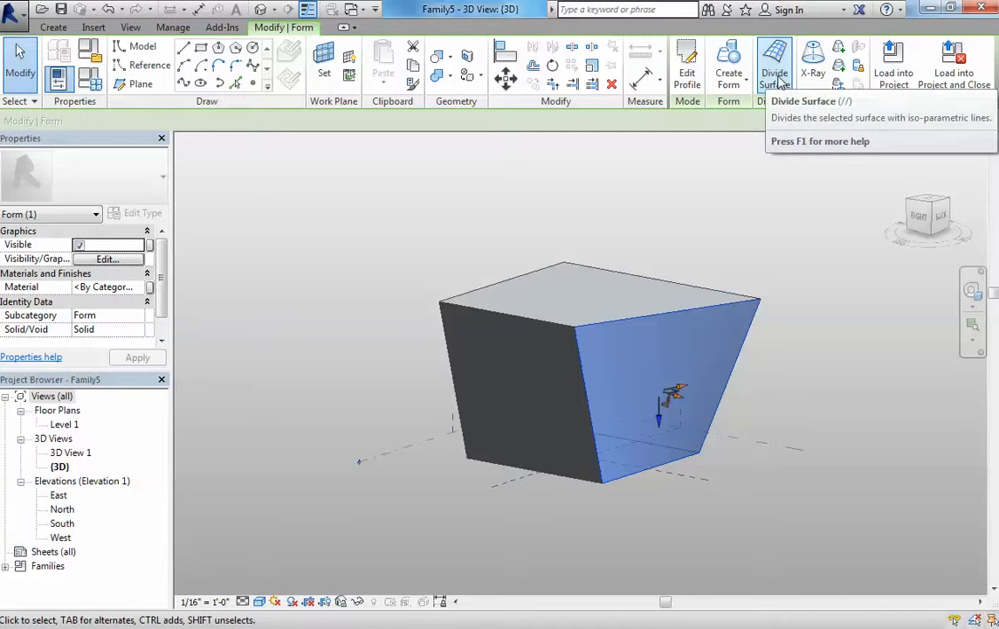
{"action": "left_click", "coordinate": [777, 77]}
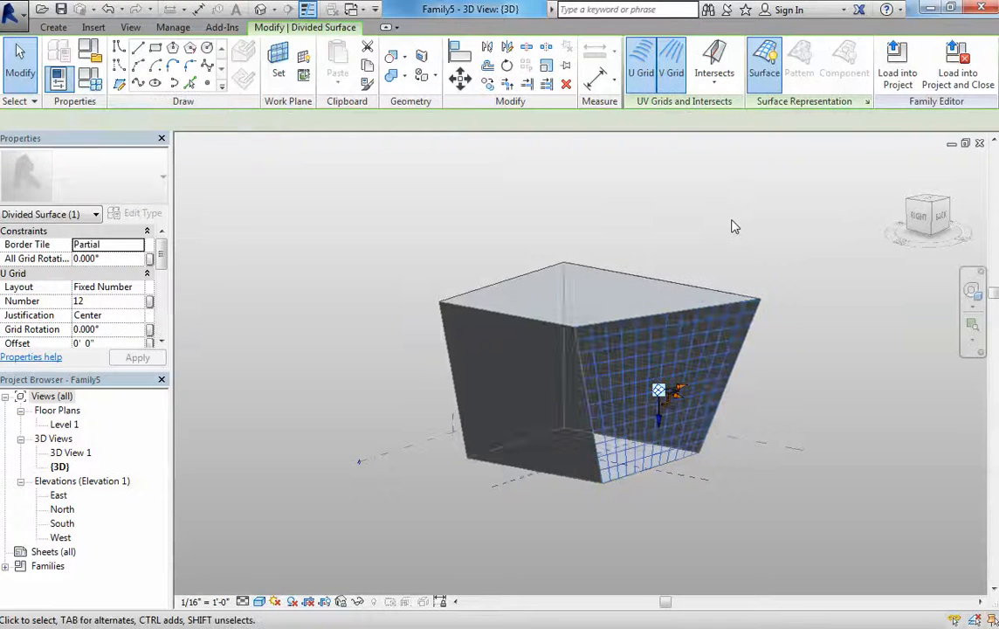
{"action": "key", "text": "Escape"}
Set the V grid number of the divided back face to 5
{"action": "scroll", "coordinate": [690, 319], "scroll_direction": "up", "scroll_amount": 2}
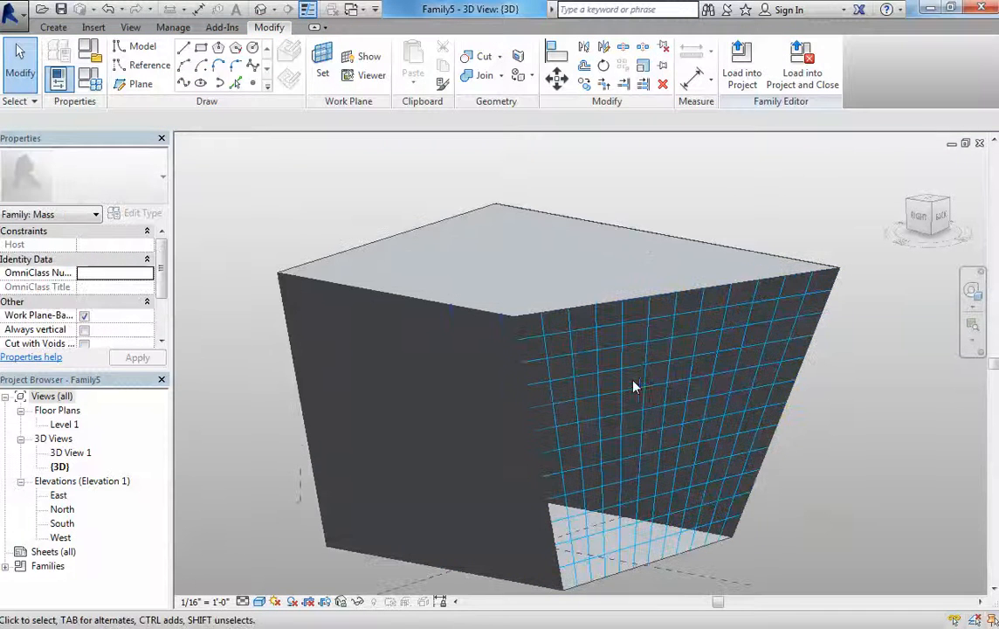
{"action": "middle_click_drag", "start_coordinate": [657, 346], "coordinate": [611, 417], "text": "shift"}
{"action": "middle_click_drag", "start_coordinate": [653, 457], "coordinate": [625, 383], "text": "shift"}
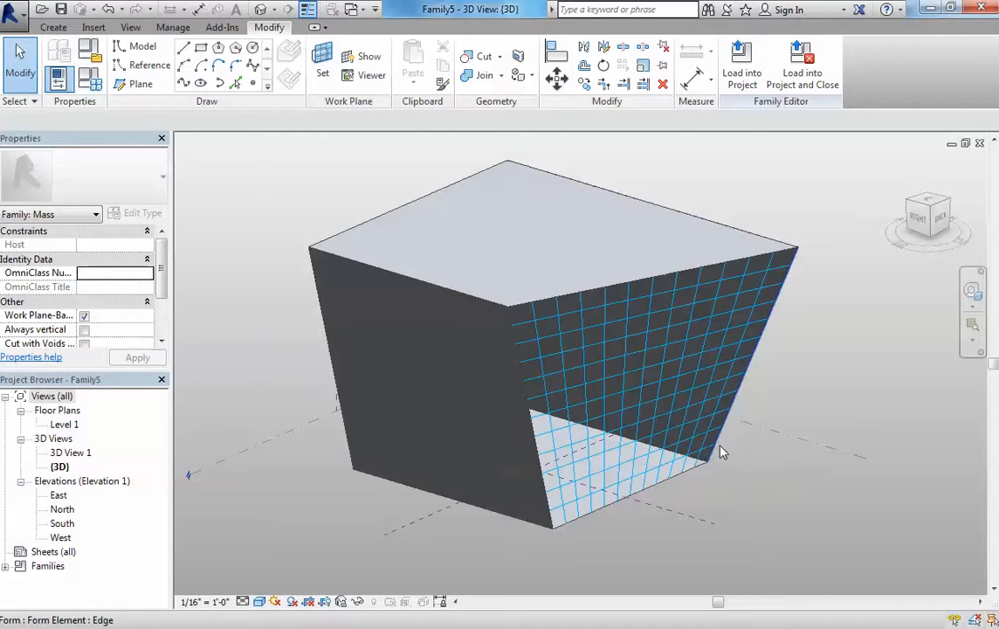
{"action": "scroll", "coordinate": [719, 446], "scroll_direction": "down", "scroll_amount": 1}
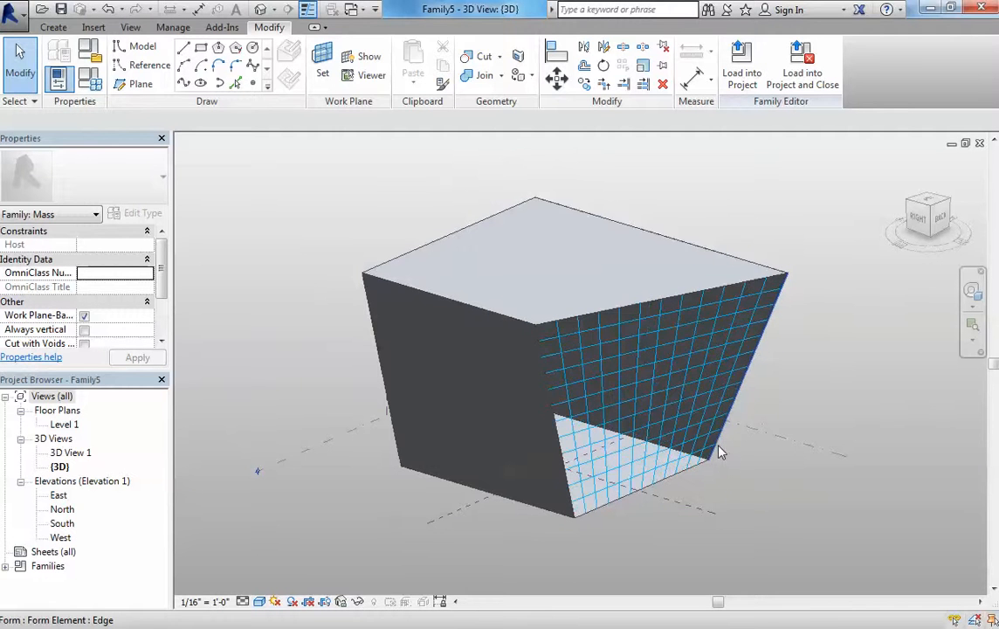
{"action": "left_click", "coordinate": [700, 319]}
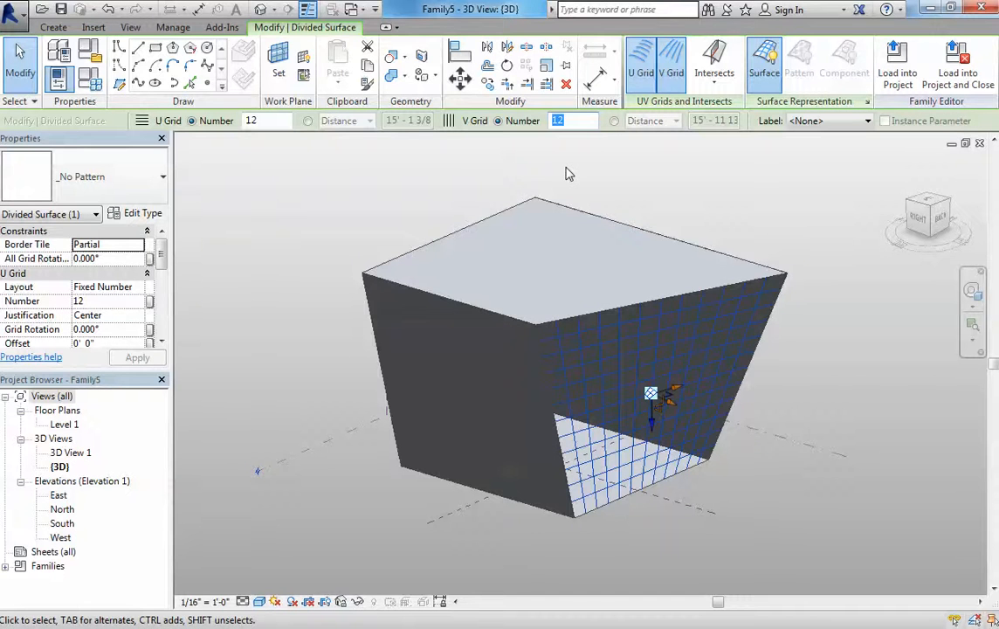
{"action": "key", "text": "Return"}
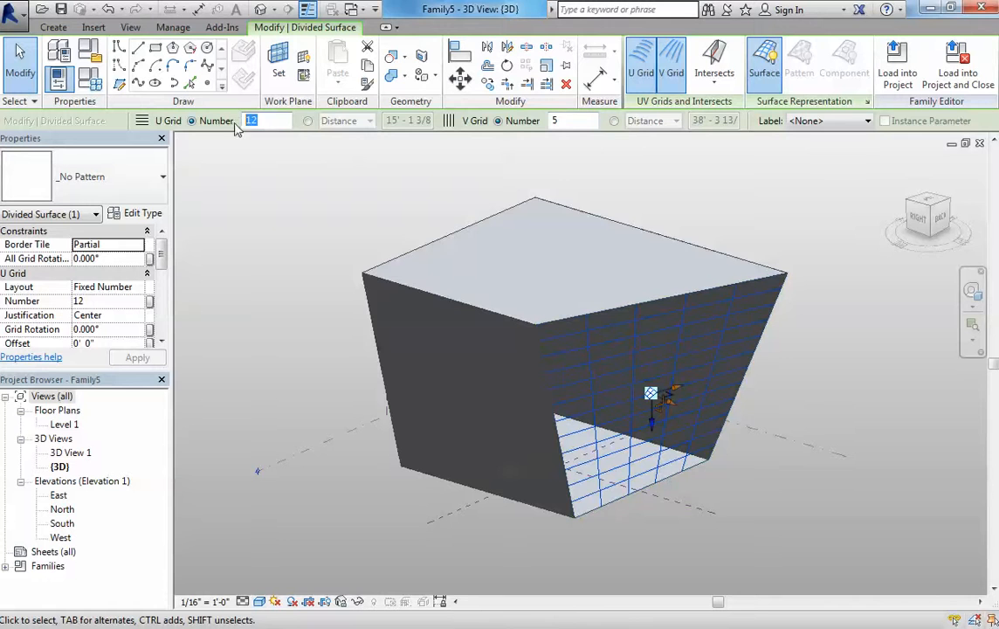
Try a U grid number of 50 on the divided back face, and change it to 20
{"action": "key", "text": "Return"}
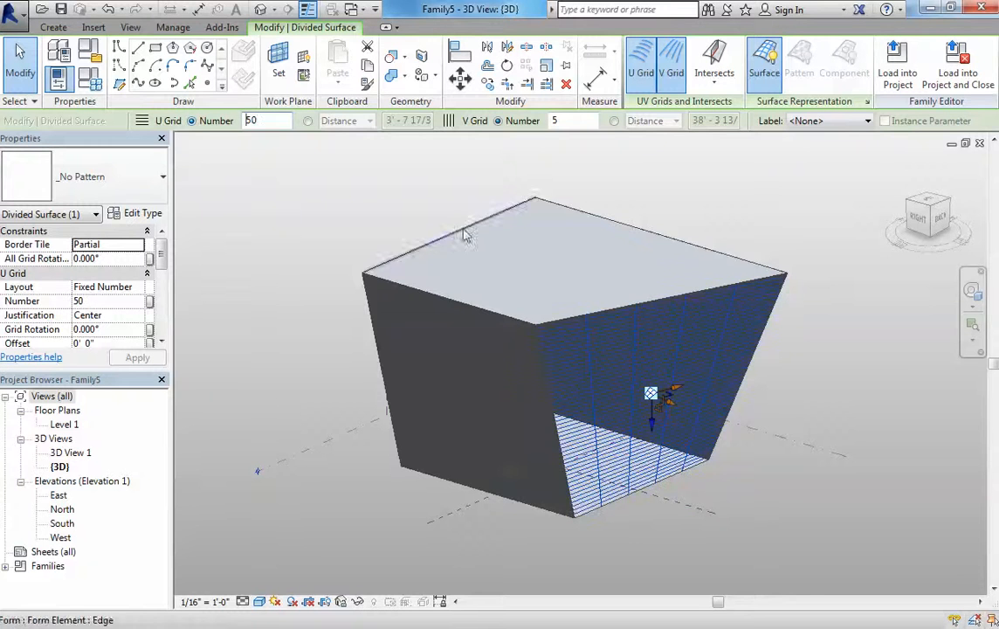
{"action": "middle_click_drag", "start_coordinate": [651, 424], "coordinate": [614, 433]}
{"action": "scroll", "coordinate": [559, 424], "scroll_direction": "up", "scroll_amount": 4}
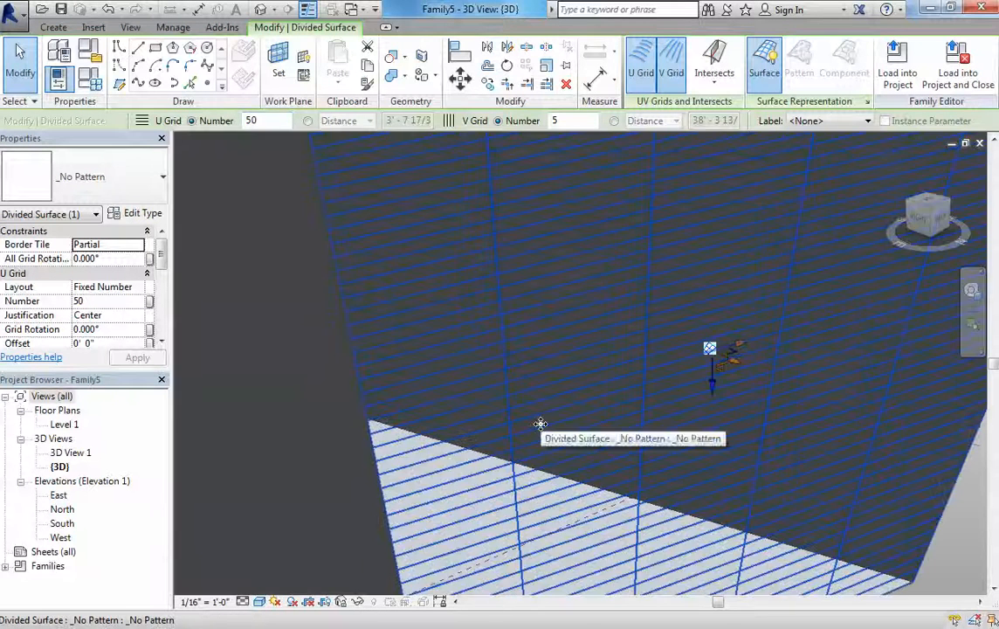
{"action": "scroll", "coordinate": [540, 422], "scroll_direction": "down", "scroll_amount": 2}
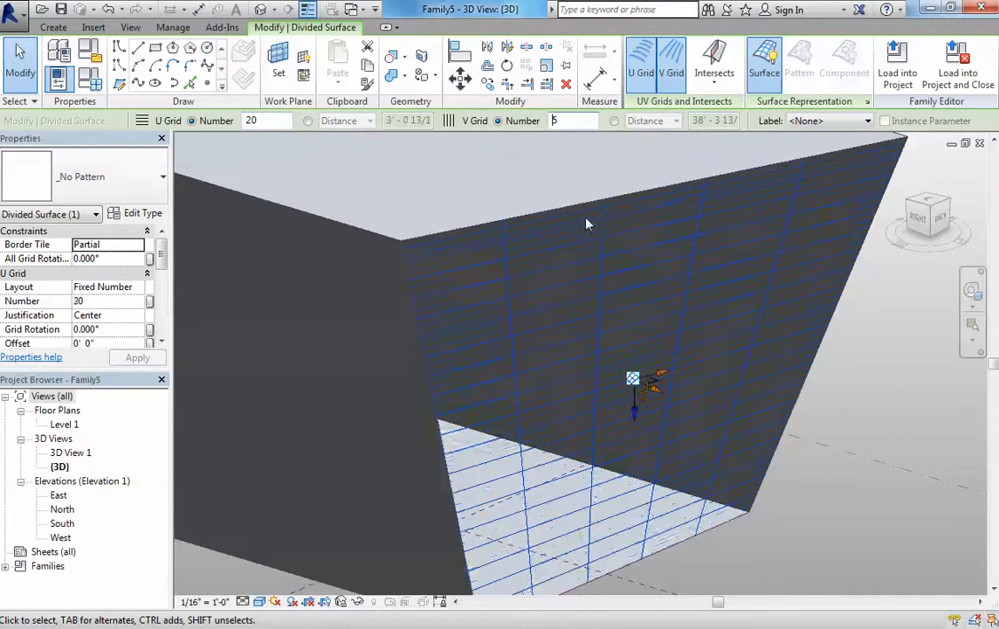
{"action": "key", "text": "Return"}
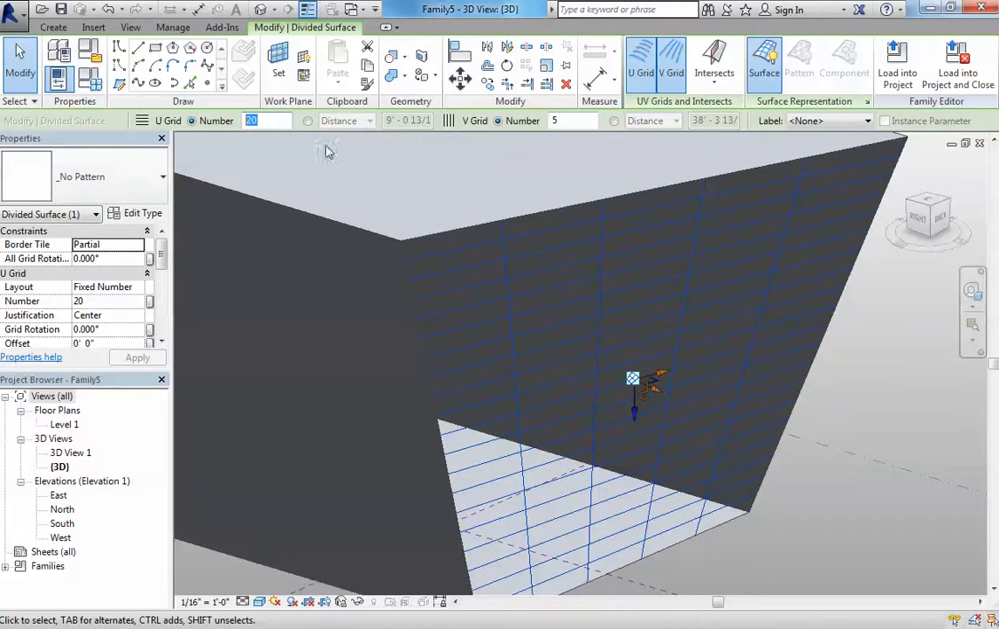
Try a grid number of 1 for both U and V on the divided back face
{"action": "type", "text": "1"}
{"action": "key", "text": "Return"}
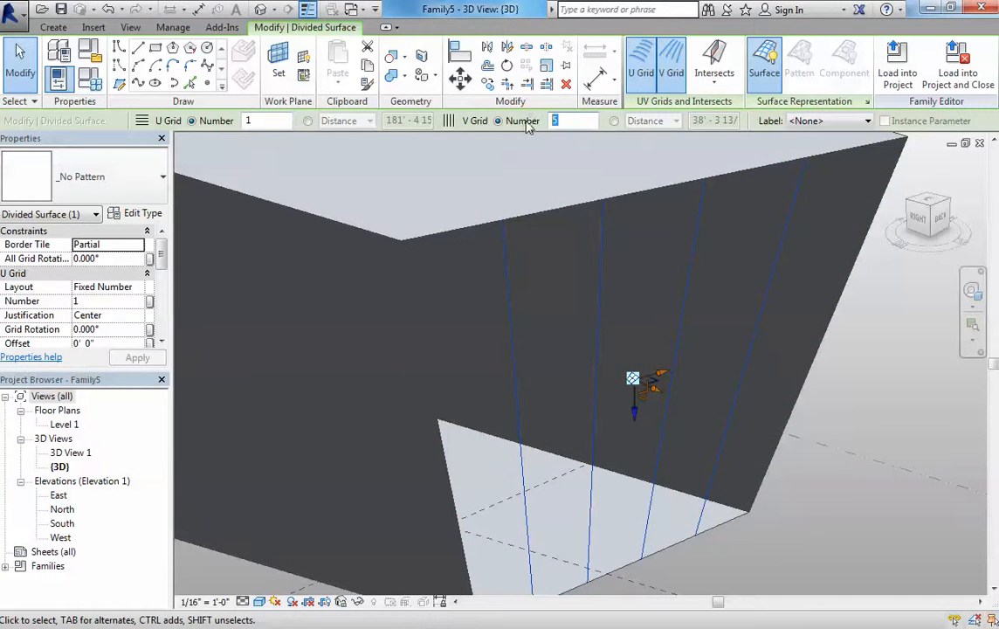
{"action": "type", "text": "1"}
{"action": "key", "text": "Return"}
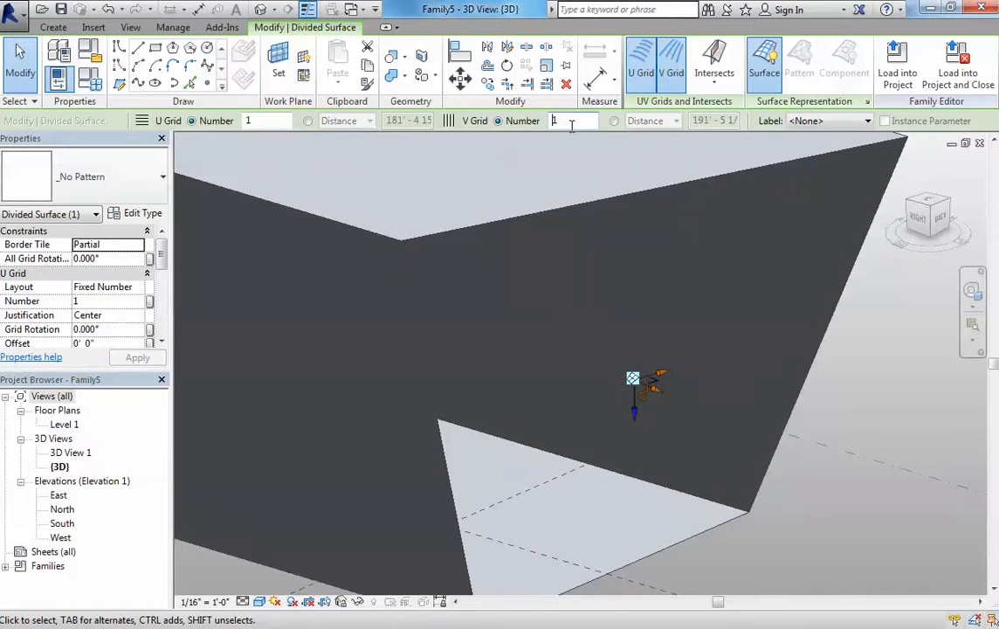
Set both the U and V grid numbers of the divided back face to 10 and deselect it
{"action": "type", "text": "0"}
{"action": "key", "text": "Return"}
{"action": "key", "text": "Return"}
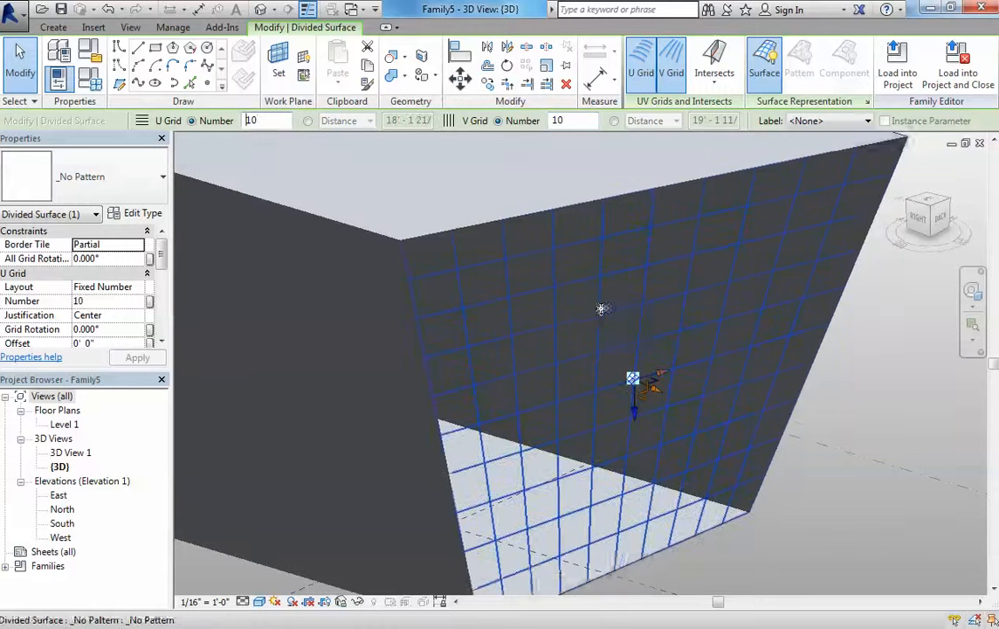
{"action": "scroll", "coordinate": [599, 328], "scroll_direction": "down", "scroll_amount": 3}
{"action": "left_click", "coordinate": [849, 406]}
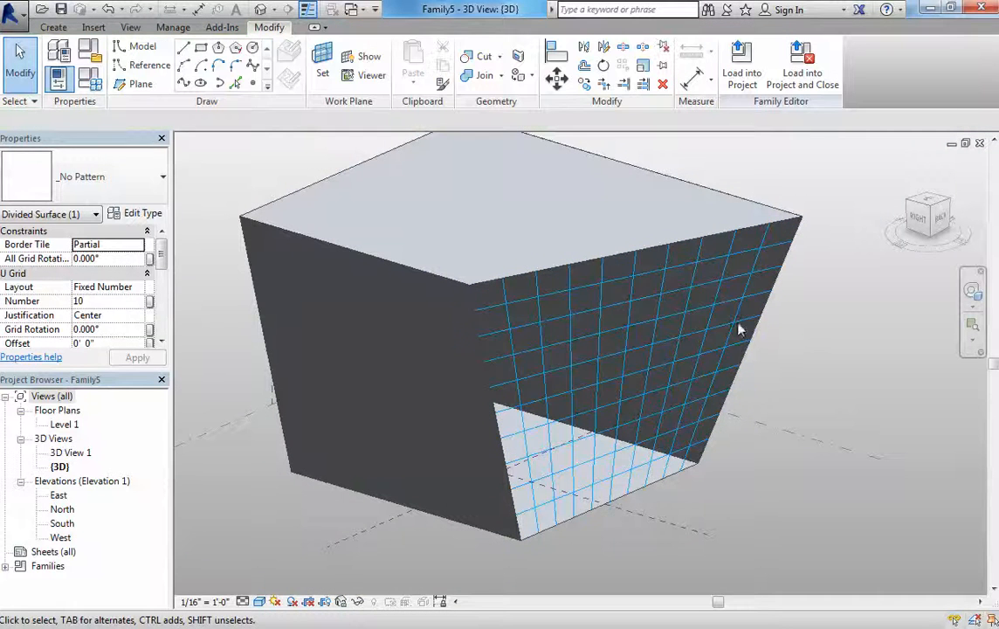
Turn on the display of nodes in the surface representation of the divided back face
{"action": "left_click", "coordinate": [702, 293]}
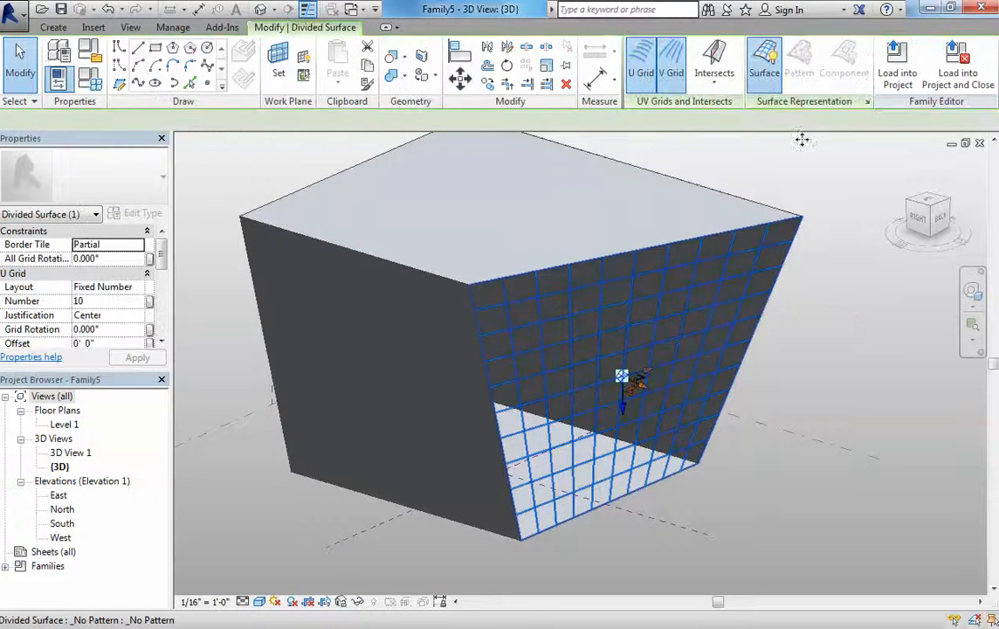
{"action": "left_click", "coordinate": [868, 102]}
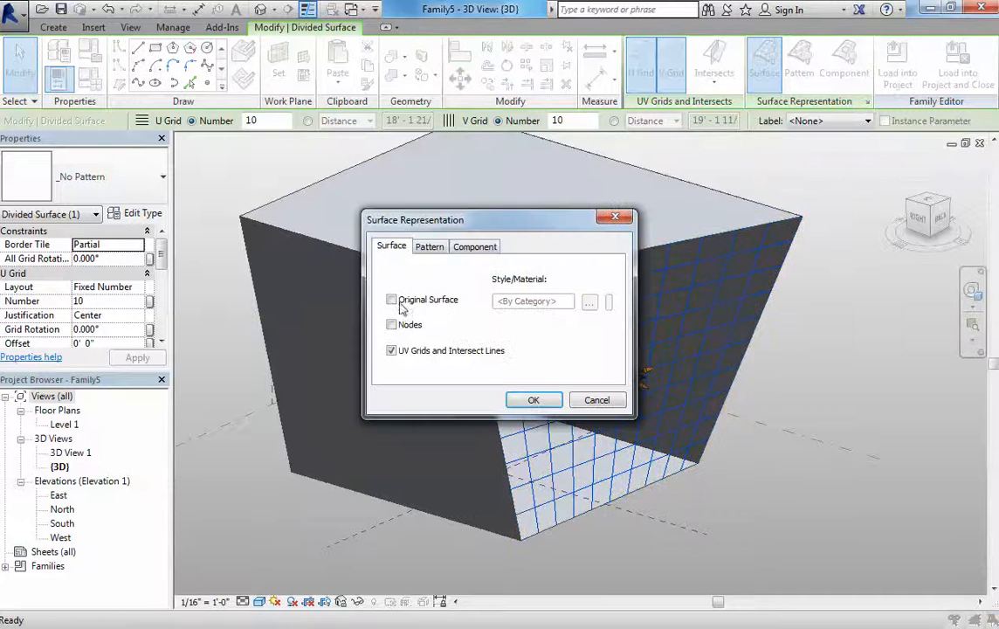
{"action": "left_click", "coordinate": [392, 325]}
{"action": "left_click", "coordinate": [532, 400]}
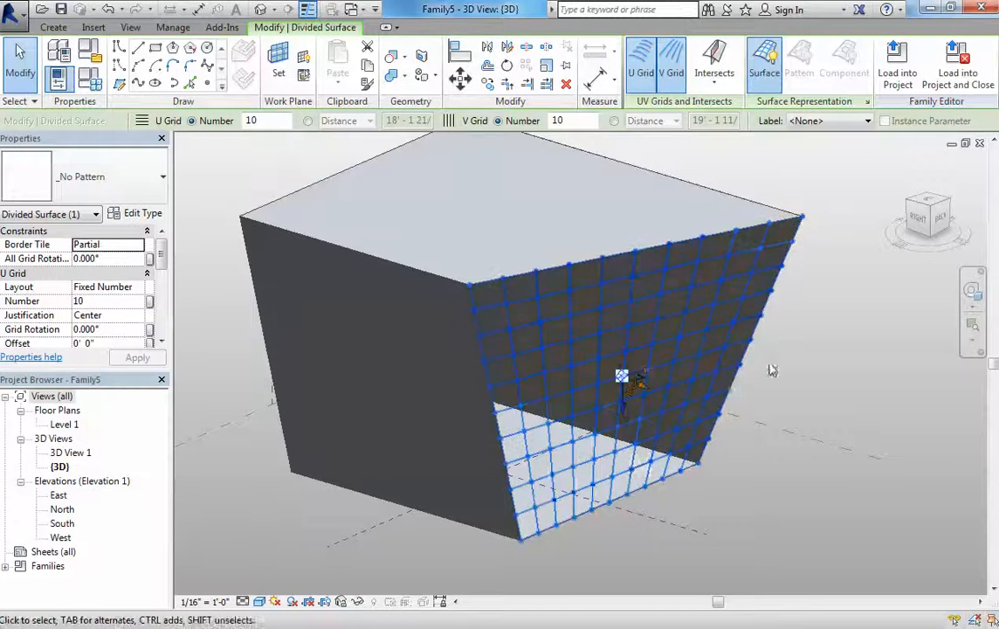
{"action": "left_click", "coordinate": [818, 346]}
Examine the nodes at the grid intersections of the divided back face from different angles and distances
{"action": "middle_click_drag", "start_coordinate": [721, 342], "coordinate": [689, 362], "text": "shift"}
{"action": "scroll", "coordinate": [576, 306], "scroll_direction": "up", "scroll_amount": 5}
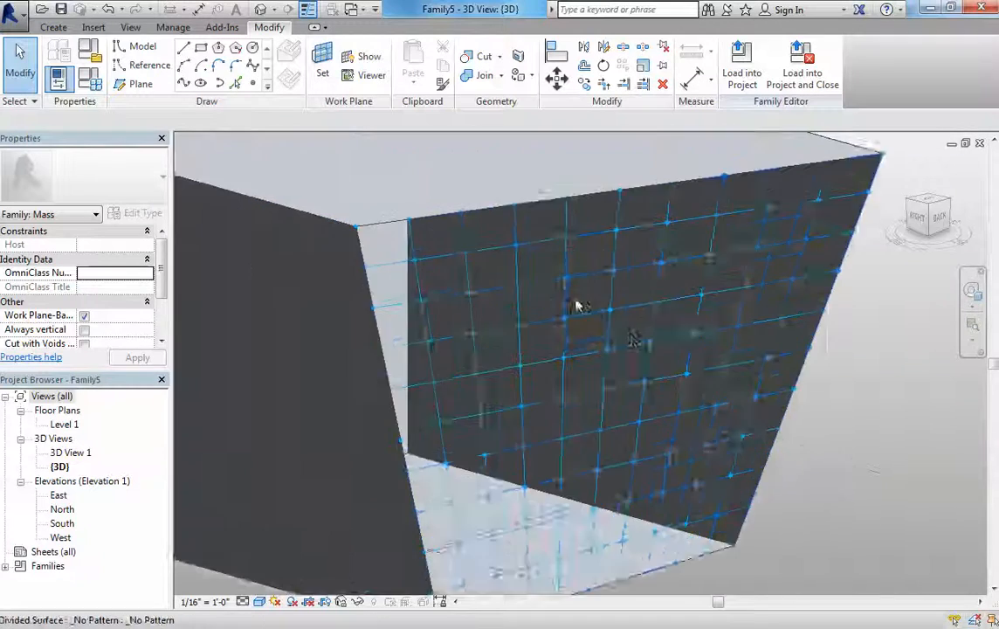
{"action": "scroll", "coordinate": [574, 271], "scroll_direction": "down", "scroll_amount": 2}
{"action": "middle_click_drag", "start_coordinate": [632, 335], "coordinate": [642, 337], "text": "shift"}
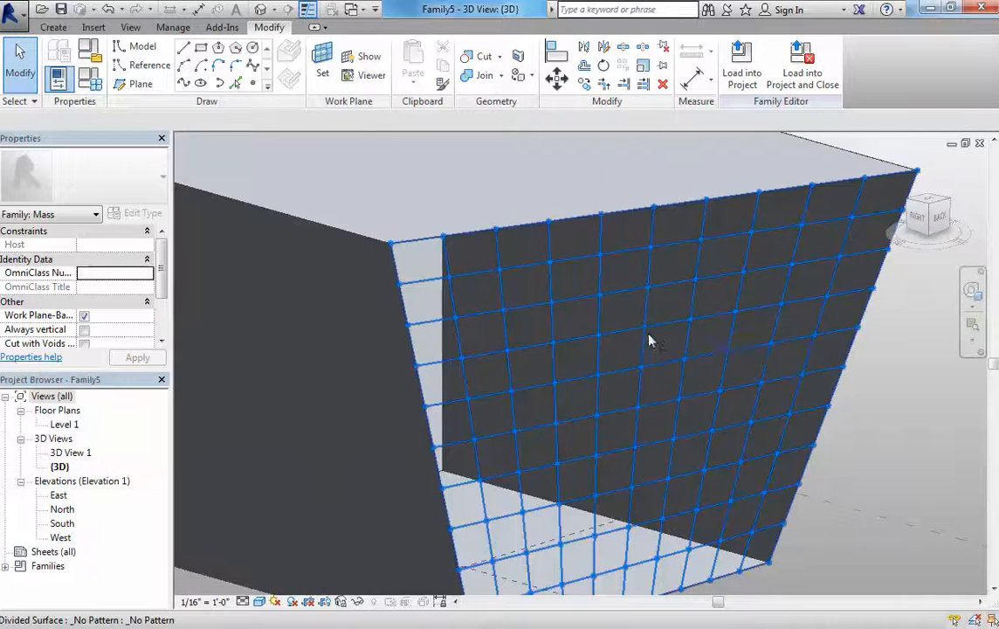
{"action": "scroll", "coordinate": [685, 572], "scroll_direction": "down", "scroll_amount": 4}
{"action": "middle_click_drag", "start_coordinate": [678, 474], "coordinate": [605, 402]}
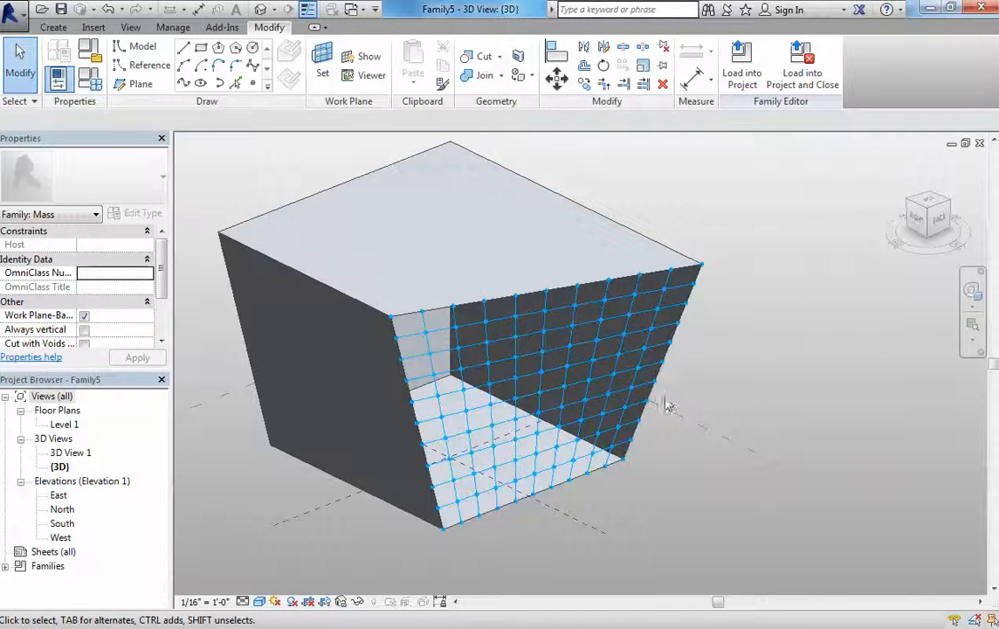
{"action": "scroll", "coordinate": [653, 417], "scroll_direction": "up", "scroll_amount": 3}
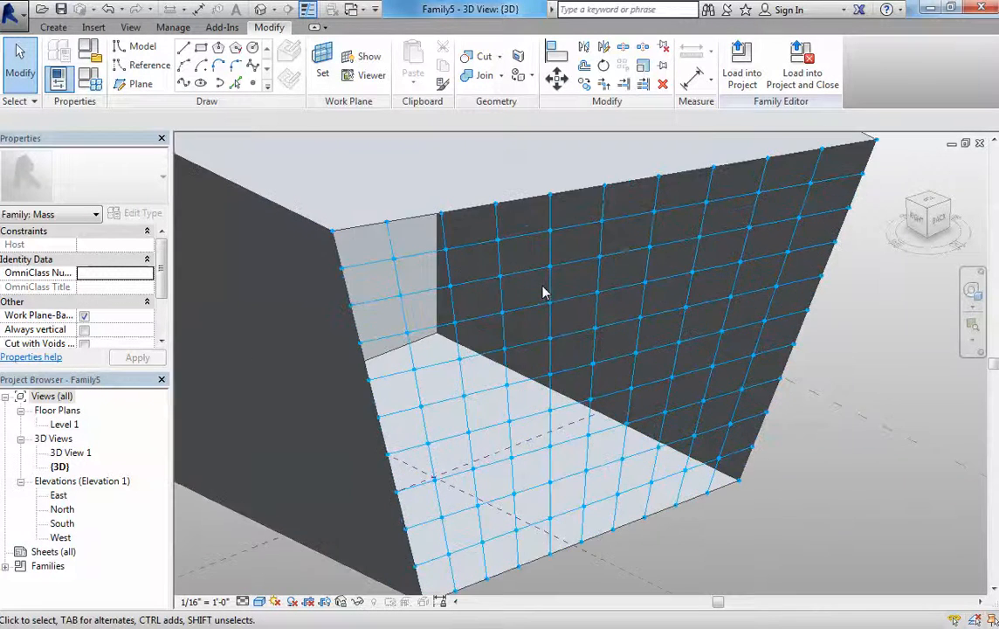
{"action": "scroll", "coordinate": [517, 282], "scroll_direction": "up", "scroll_amount": 4}
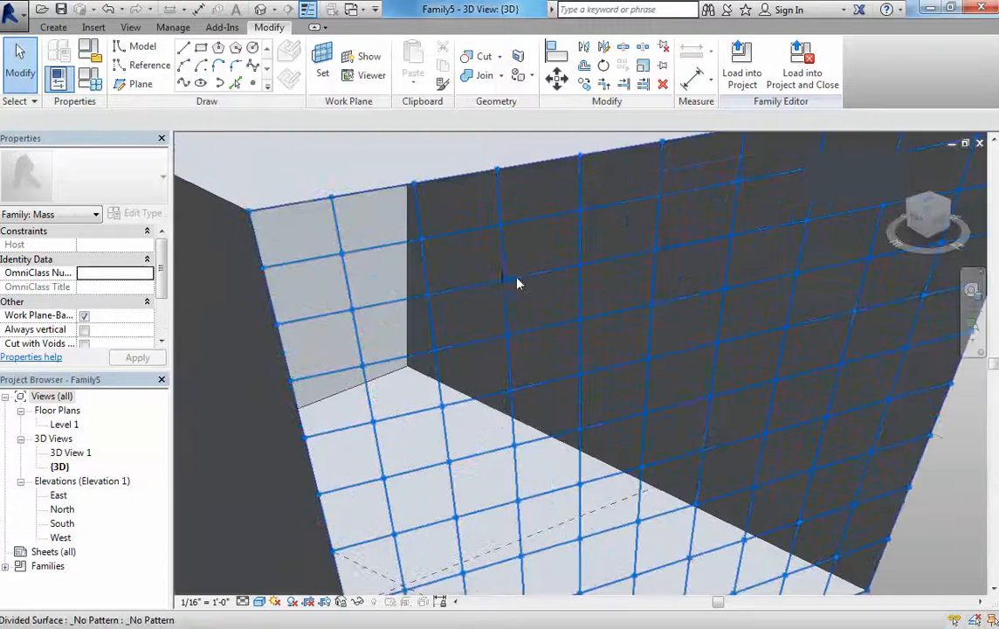
{"action": "scroll", "coordinate": [509, 332], "scroll_direction": "down", "scroll_amount": 4}
Create a new family from the Generic Model Pattern Based.rft template
{"action": "left_click", "coordinate": [14, 12]}
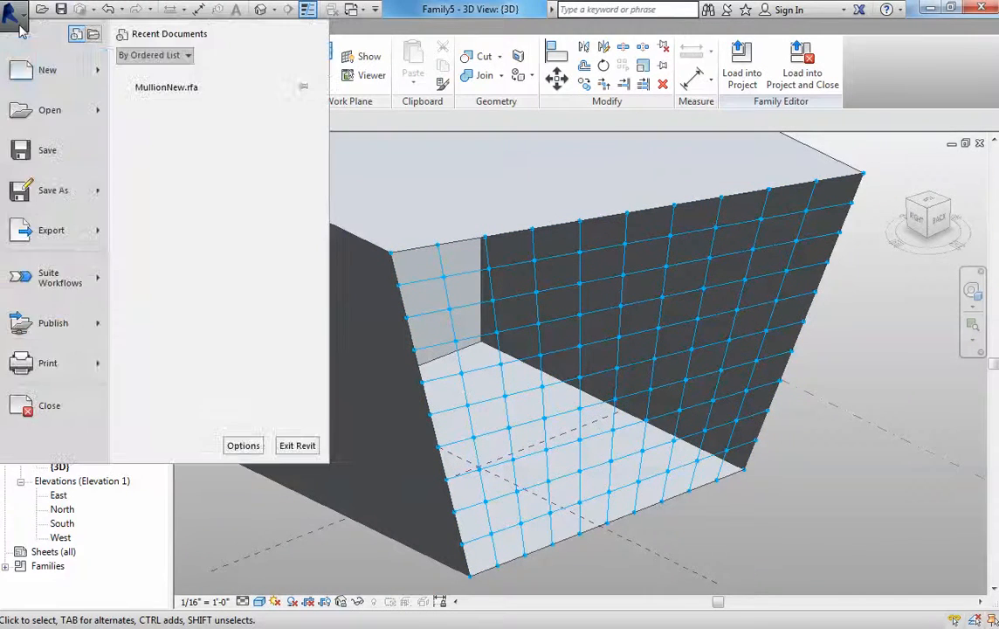
{"action": "mouse_move", "coordinate": [102, 76]}
{"action": "left_click", "coordinate": [157, 122]}
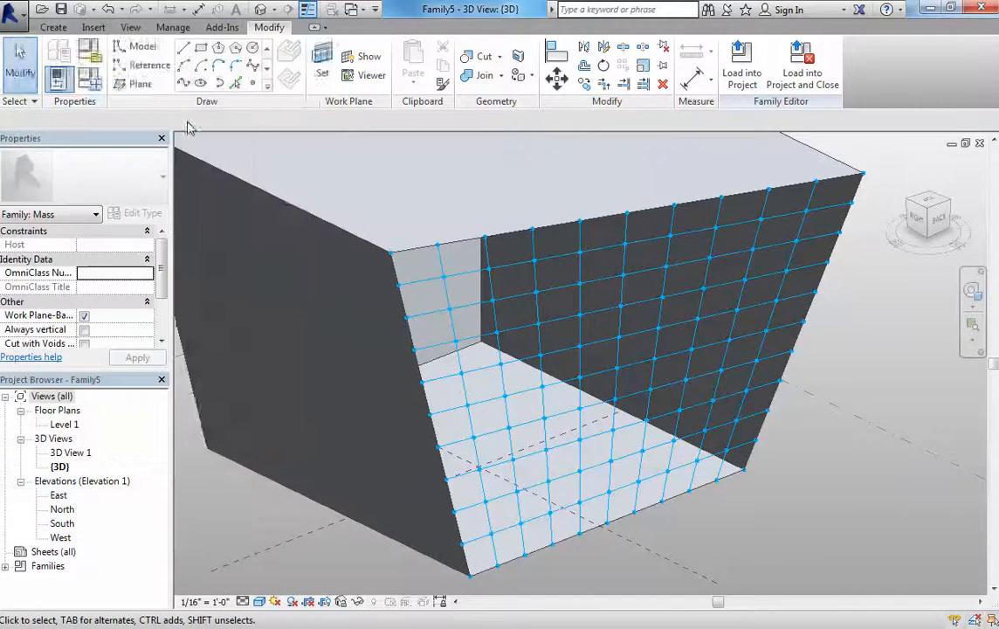
{"action": "scroll", "coordinate": [590, 305], "scroll_direction": "down", "scroll_amount": 12}
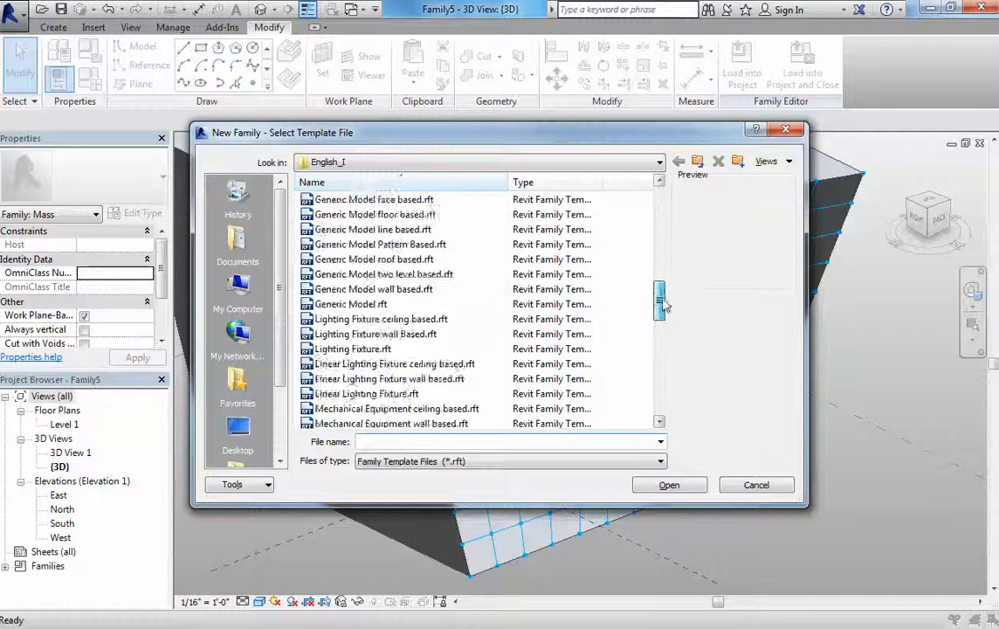
{"action": "left_click_drag", "start_coordinate": [658, 325], "coordinate": [655, 295]}
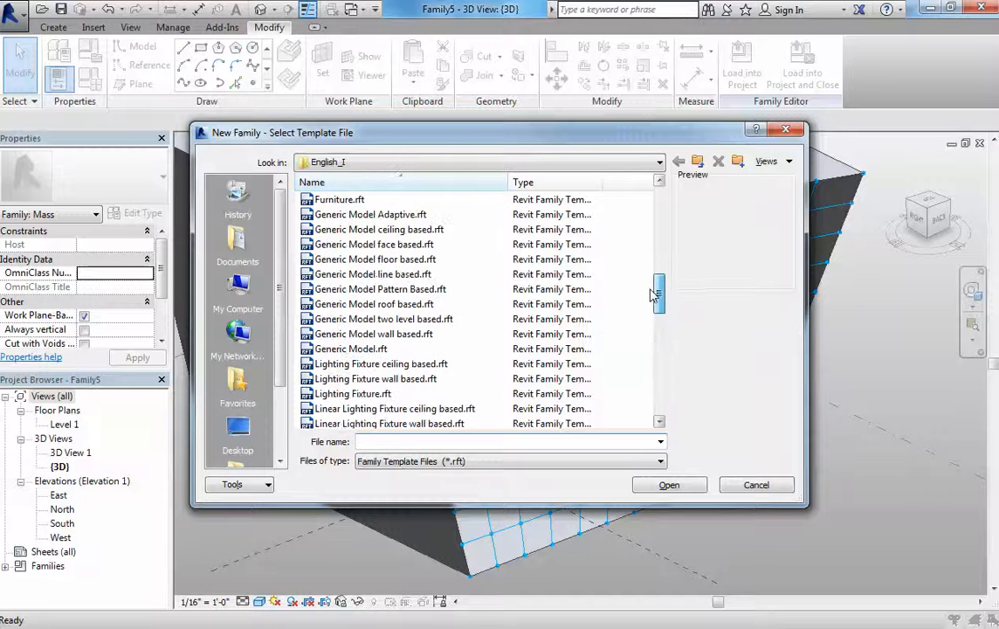
{"action": "left_click", "coordinate": [364, 217]}
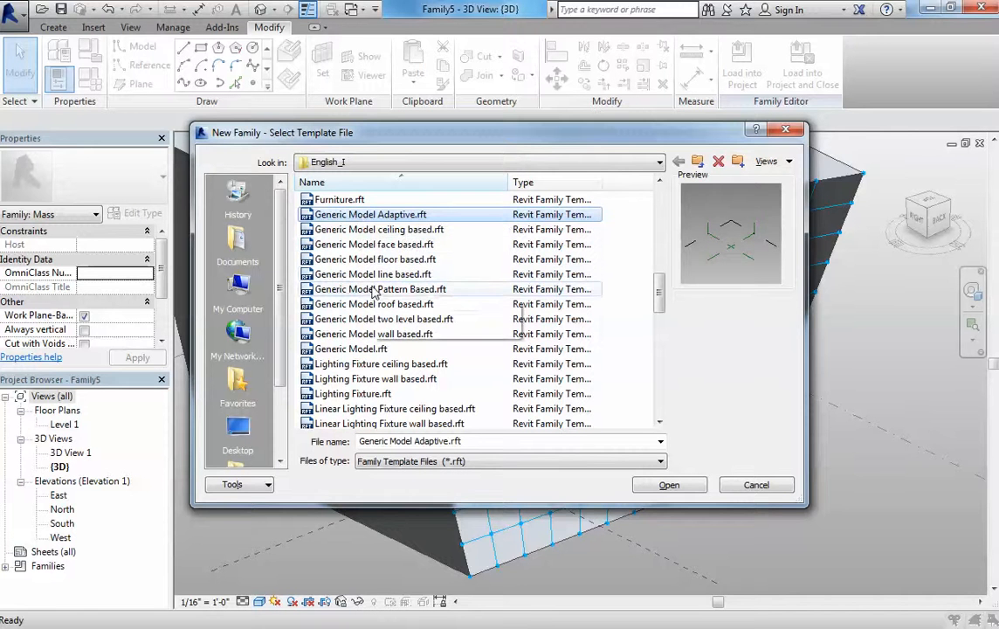
{"action": "left_click", "coordinate": [411, 289]}
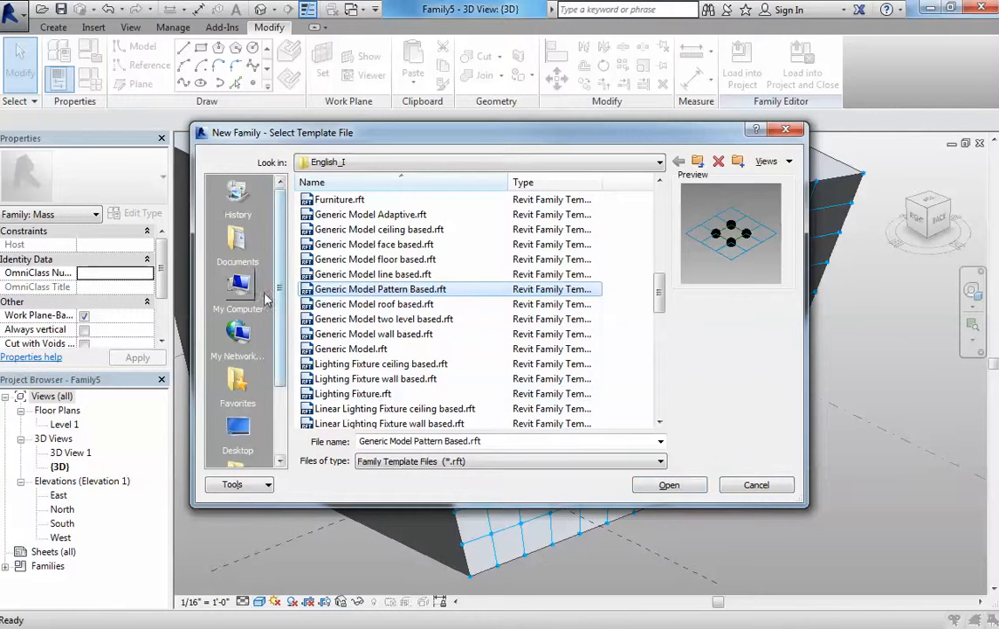
{"action": "left_click", "coordinate": [690, 487]}
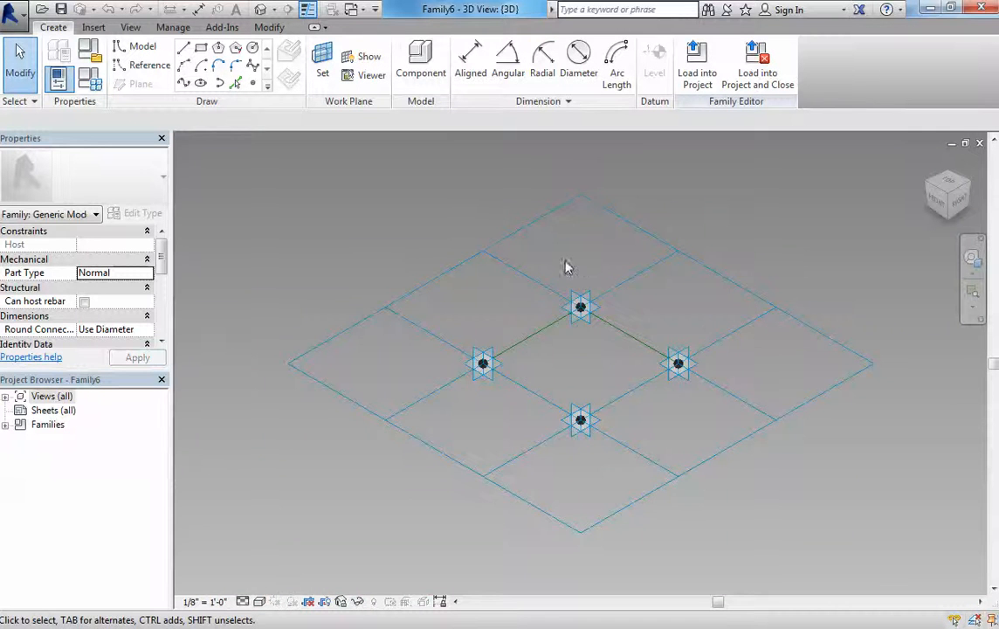
Examine the template's tile grid and select adaptive placement point 1 to inspect it
{"action": "scroll", "coordinate": [462, 379], "scroll_direction": "down", "scroll_amount": 2}
{"action": "middle_click_drag", "start_coordinate": [607, 383], "coordinate": [434, 353], "text": "shift"}
{"action": "scroll", "coordinate": [534, 379], "scroll_direction": "up", "scroll_amount": 3}
{"action": "scroll", "coordinate": [525, 377], "scroll_direction": "down", "scroll_amount": 3}
{"action": "scroll", "coordinate": [496, 442], "scroll_direction": "up", "scroll_amount": 2}
{"action": "scroll", "coordinate": [502, 435], "scroll_direction": "down", "scroll_amount": 3}
{"action": "left_click", "coordinate": [428, 354]}
{"action": "scroll", "coordinate": [426, 357], "scroll_direction": "up", "scroll_amount": 5}
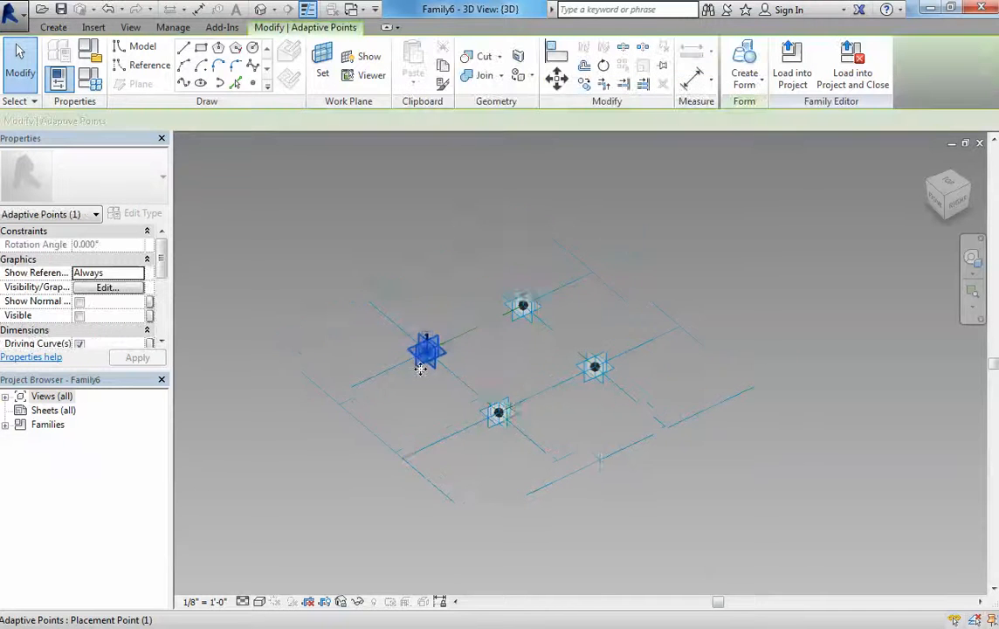
{"action": "scroll", "coordinate": [445, 378], "scroll_direction": "down", "scroll_amount": 2}
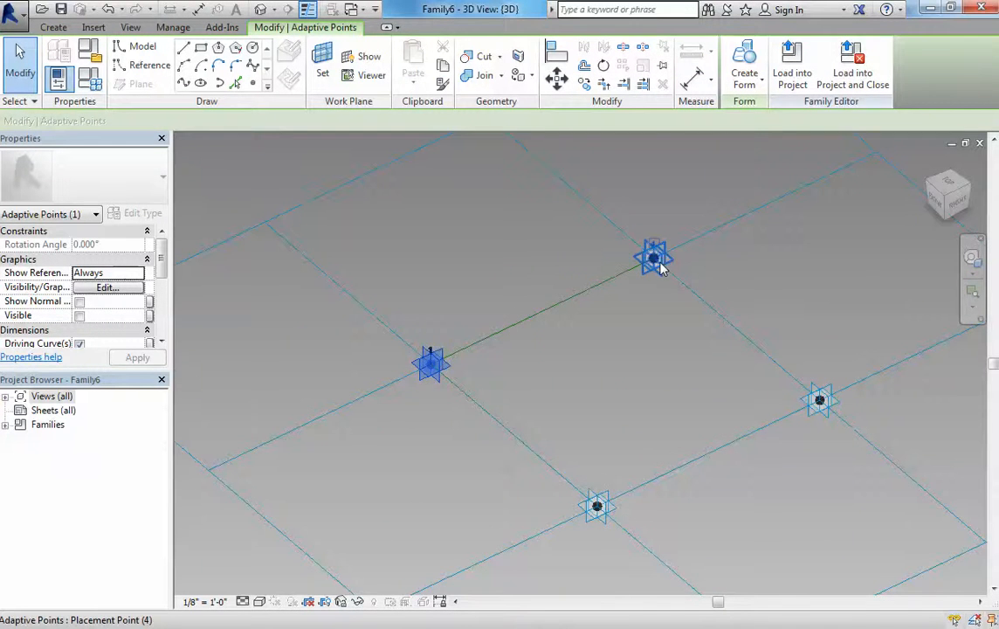
Inspect adaptive placement points 4 and 3 of the tile grid by selecting each in turn
{"action": "left_click", "coordinate": [658, 264]}
{"action": "left_click", "coordinate": [653, 351]}
{"action": "scroll", "coordinate": [702, 393], "scroll_direction": "down", "scroll_amount": 1}
{"action": "scroll", "coordinate": [691, 368], "scroll_direction": "up", "scroll_amount": 2}
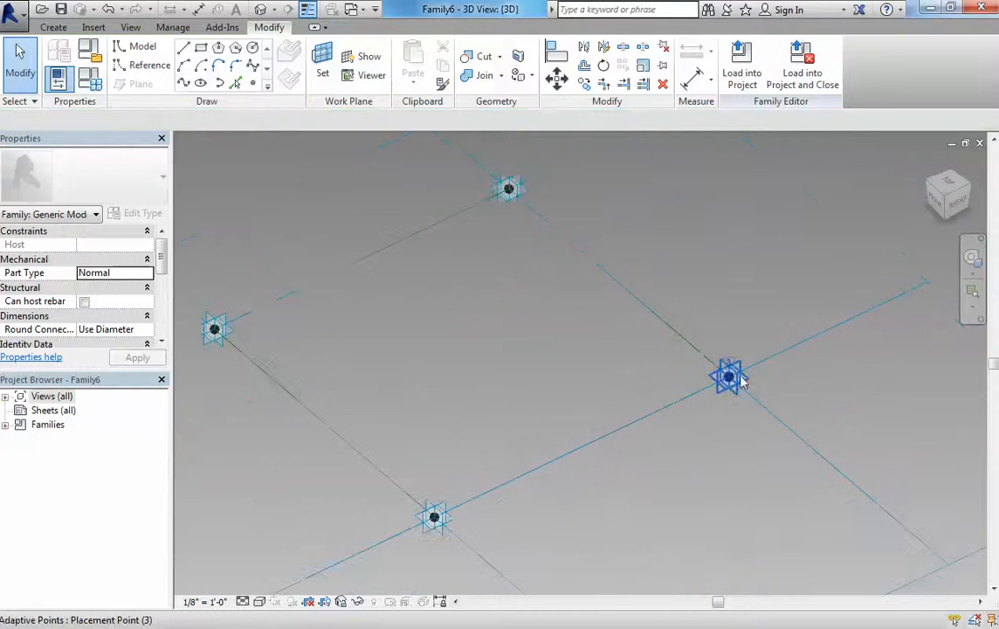
{"action": "left_click", "coordinate": [741, 382]}
{"action": "left_click", "coordinate": [714, 479]}
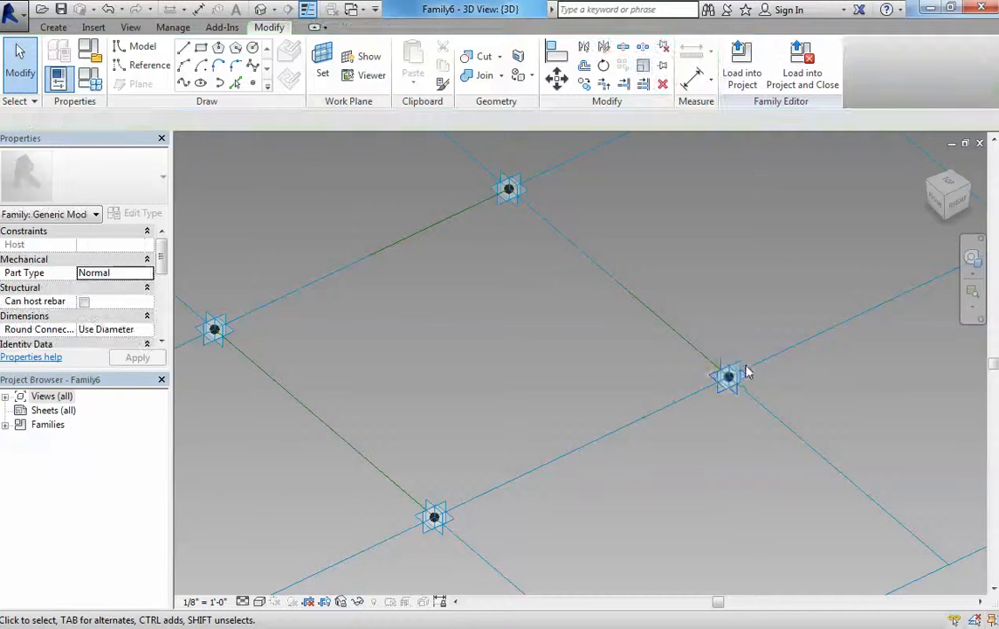
{"action": "left_click", "coordinate": [741, 382]}
{"action": "key", "text": "Tab"}
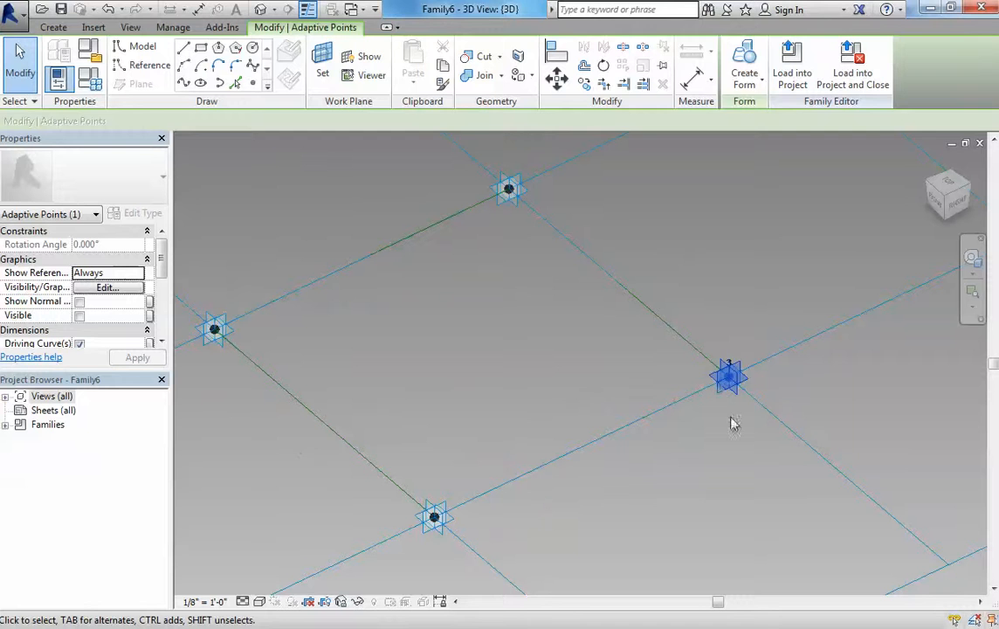
{"action": "left_click", "coordinate": [738, 462]}
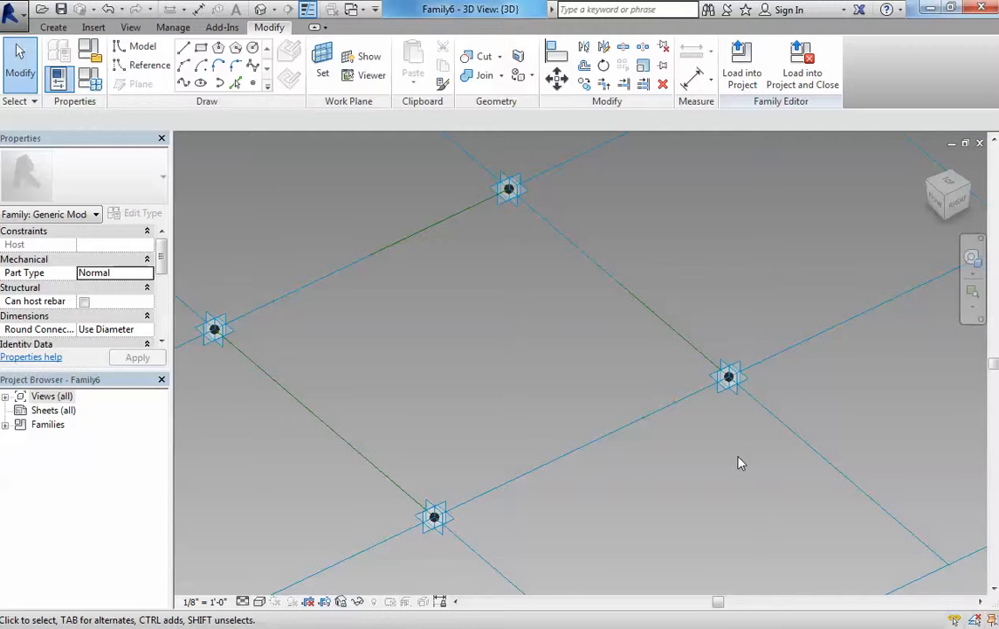
{"action": "scroll", "coordinate": [717, 451], "scroll_direction": "down", "scroll_amount": 3}
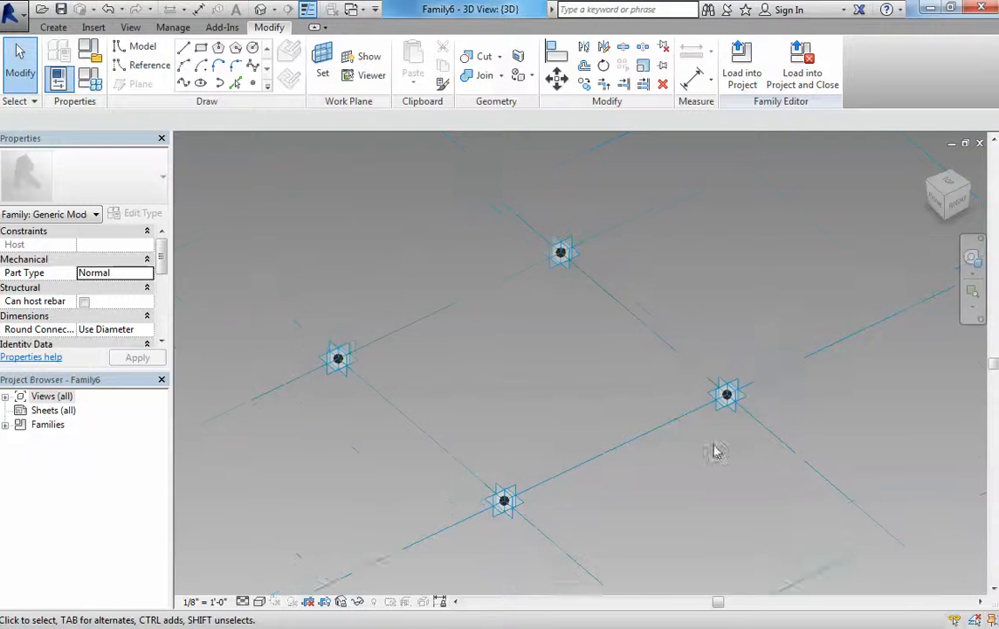
{"action": "mouse_move", "coordinate": [702, 423]}
{"action": "middle_mouse_down"}
{"action": "mouse_move", "coordinate": [640, 363]}
{"action": "mouse_move", "coordinate": [637, 345]}
{"action": "middle_mouse_up"}
{"action": "scroll", "coordinate": [611, 352], "scroll_direction": "down", "scroll_amount": 3}
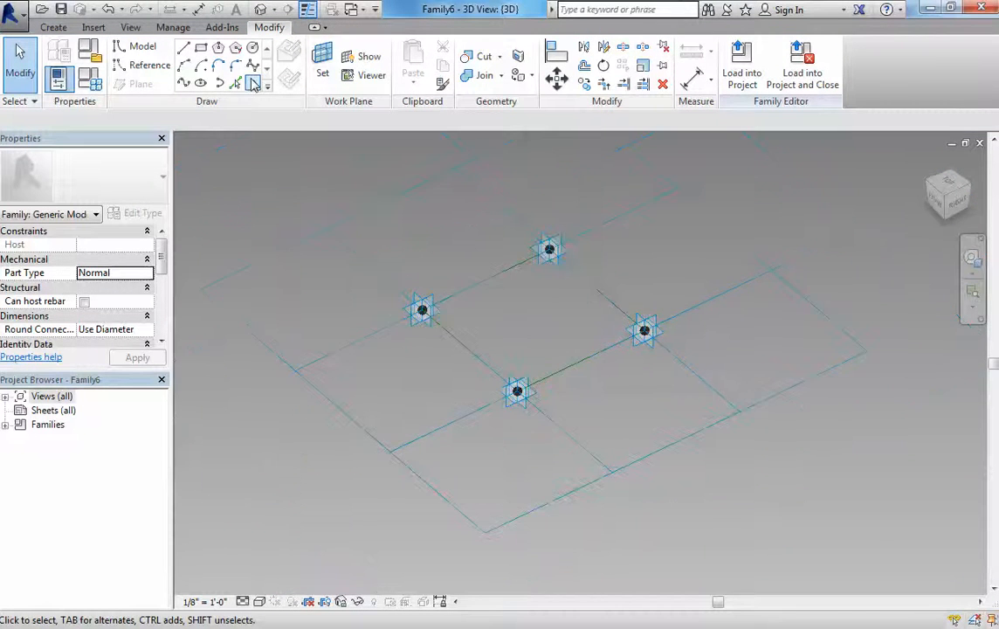
Try placing a reference point inside an outer corner tile of the grid and select it
{"action": "left_click", "coordinate": [254, 83]}
{"action": "left_click", "coordinate": [304, 307]}
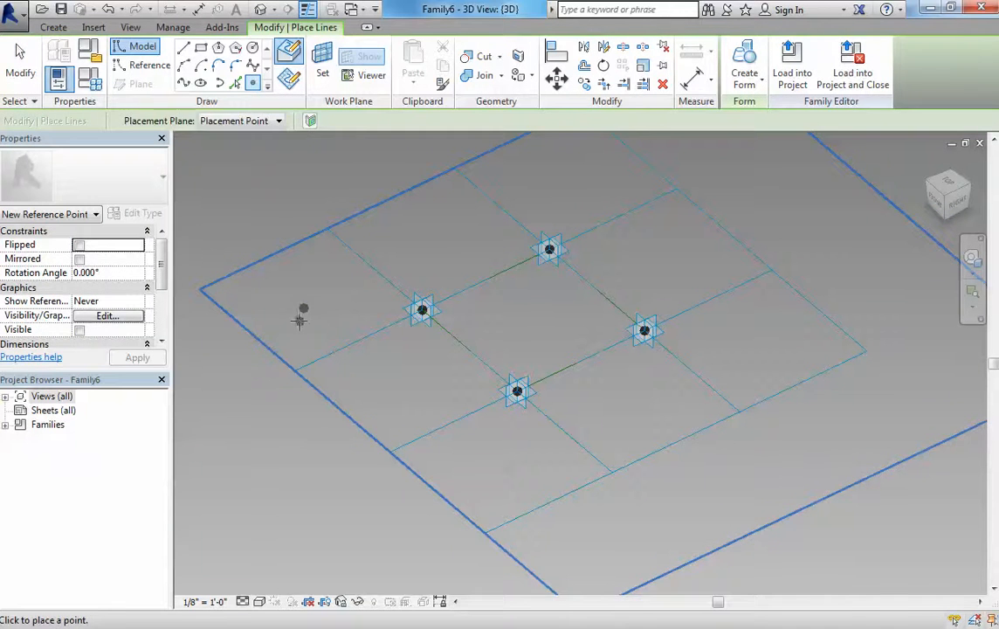
{"action": "key", "text": "Escape"}
{"action": "left_click", "coordinate": [320, 325]}
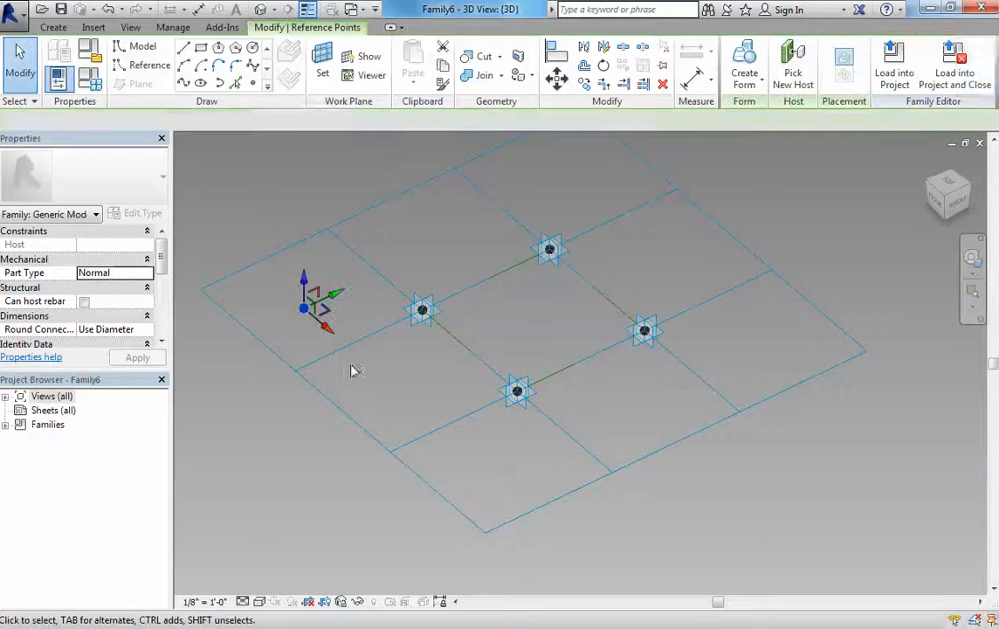
{"action": "left_click", "coordinate": [279, 320]}
Change the tile pattern grid's type to Rhomboid
{"action": "middle_click_drag", "start_coordinate": [384, 321], "coordinate": [407, 343]}
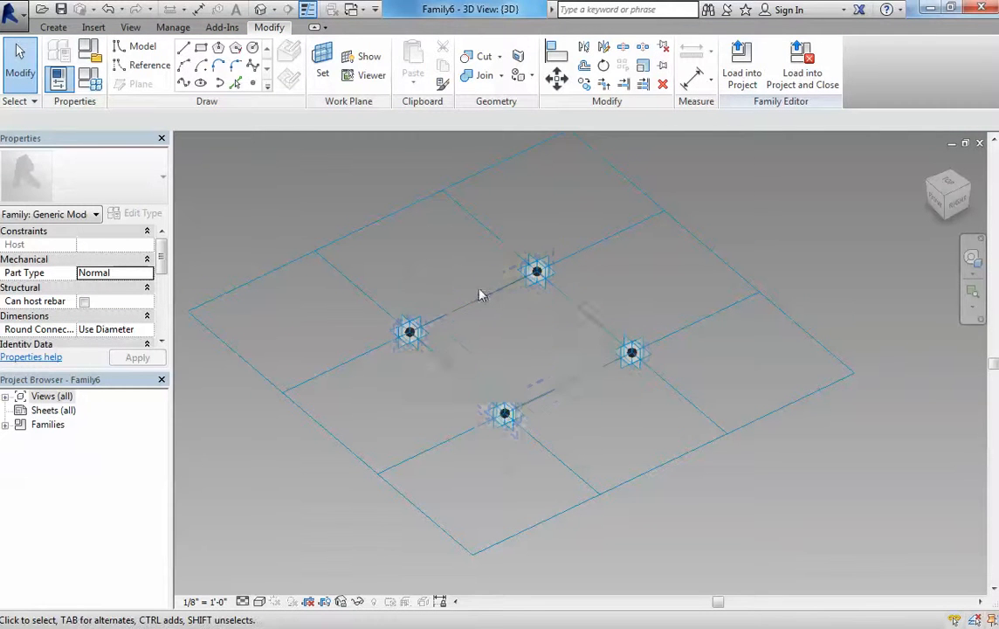
{"action": "scroll", "coordinate": [428, 284], "scroll_direction": "down", "scroll_amount": 1}
{"action": "left_click", "coordinate": [423, 230]}
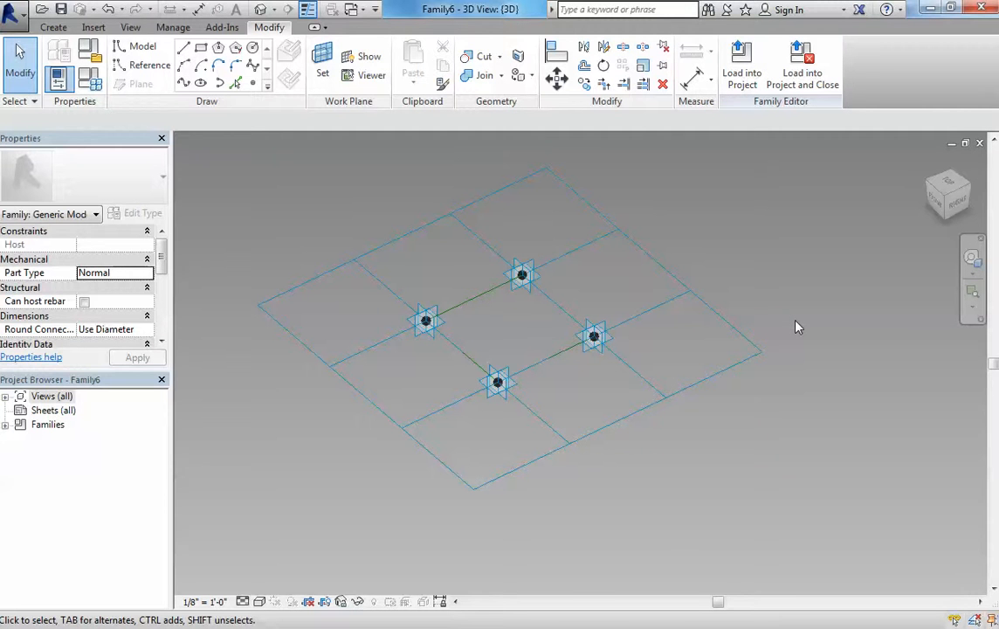
{"action": "left_click", "coordinate": [668, 278]}
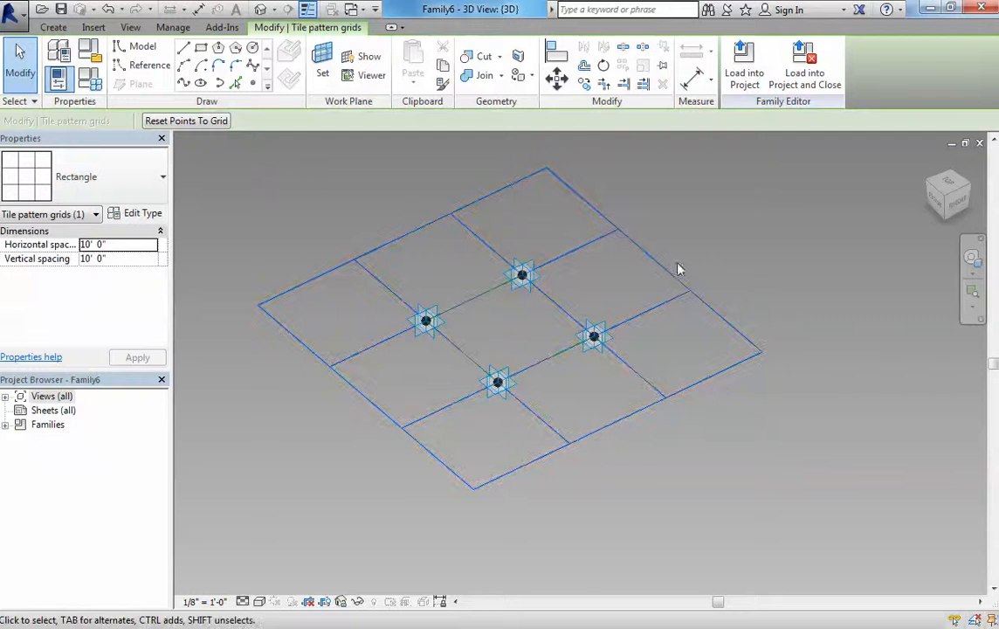
{"action": "left_click", "coordinate": [80, 178]}
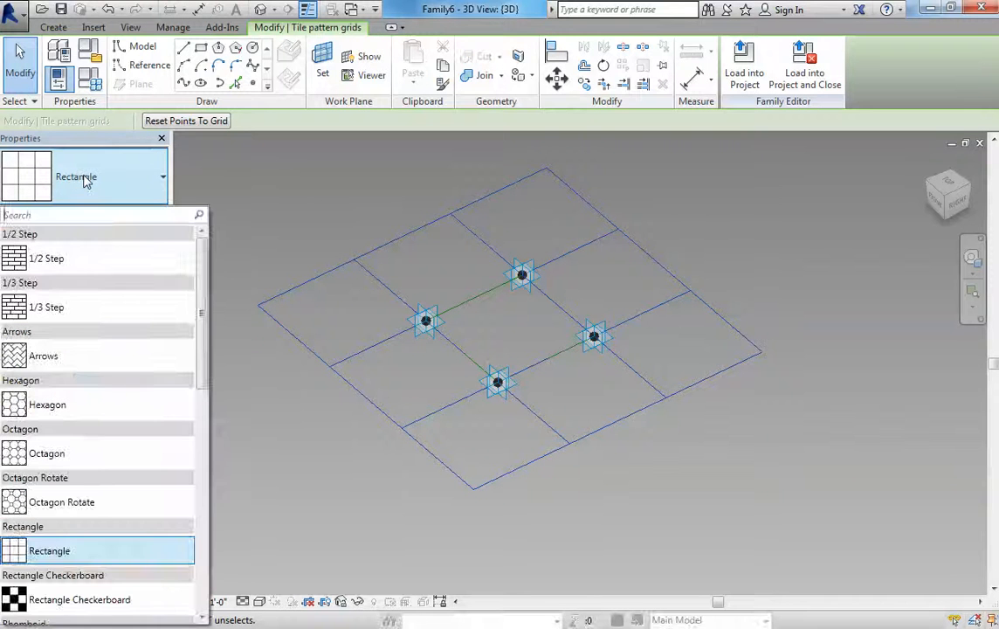
{"action": "scroll", "coordinate": [197, 262], "scroll_direction": "down", "scroll_amount": 8}
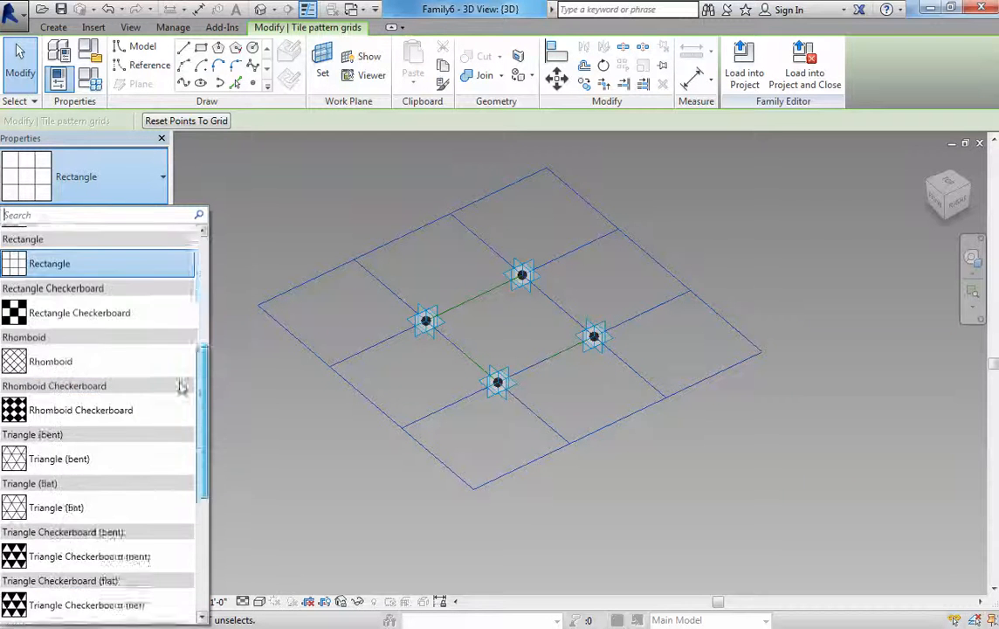
{"action": "scroll", "coordinate": [189, 436], "scroll_direction": "up", "scroll_amount": 8}
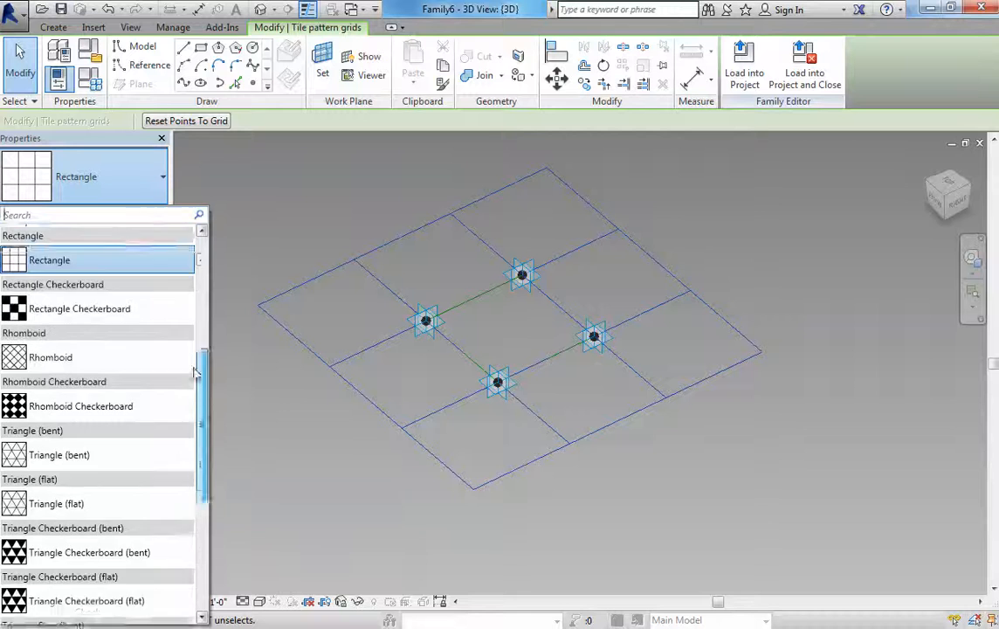
{"action": "left_click_drag", "start_coordinate": [202, 321], "coordinate": [202, 359]}
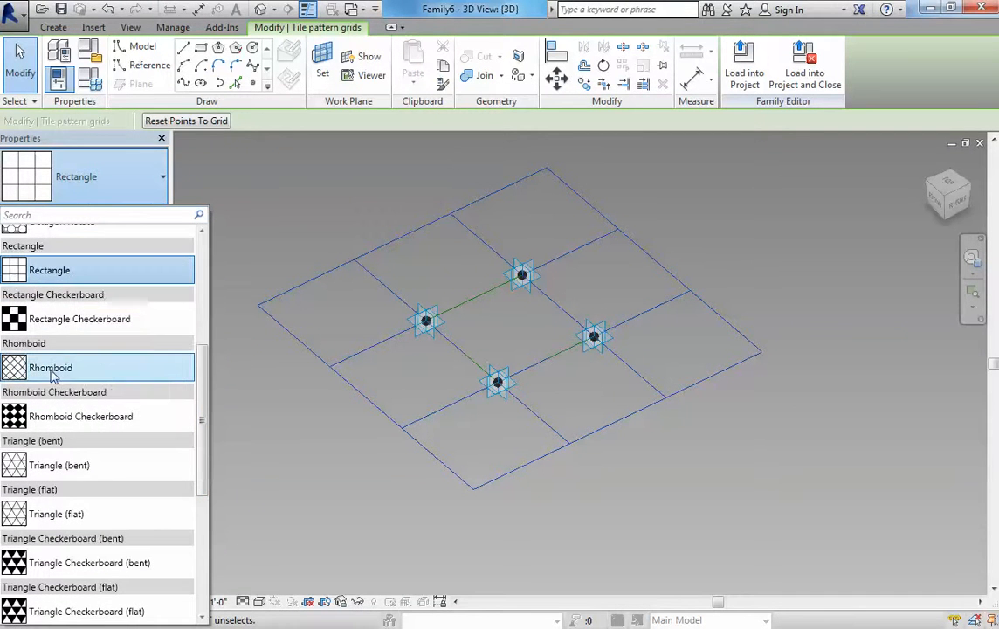
{"action": "left_click", "coordinate": [50, 368]}
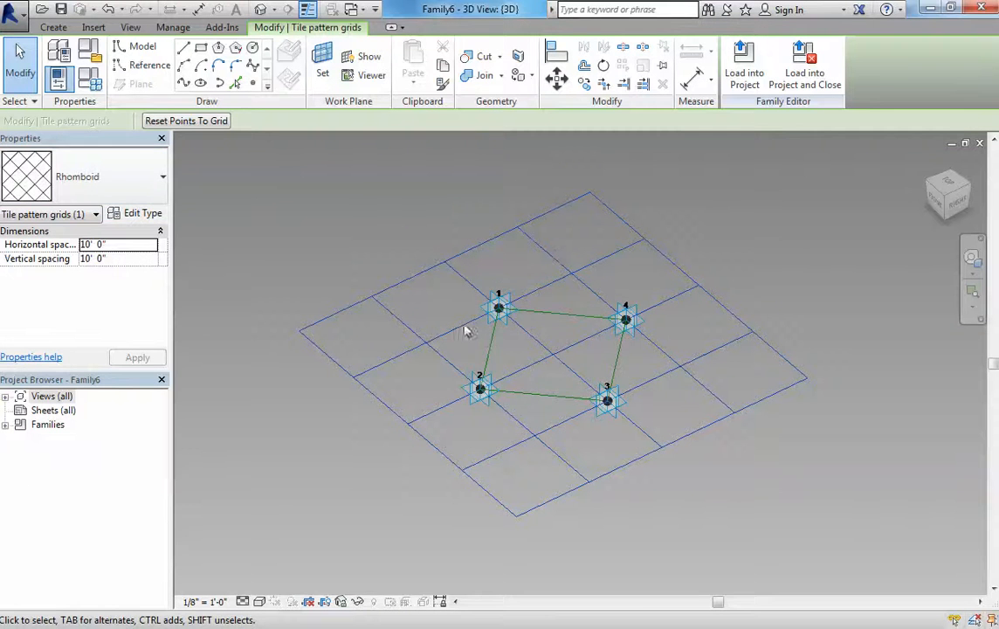
Try the Triangle (flat) and Hexagon patterns on the tile grid
{"action": "left_click", "coordinate": [96, 179]}
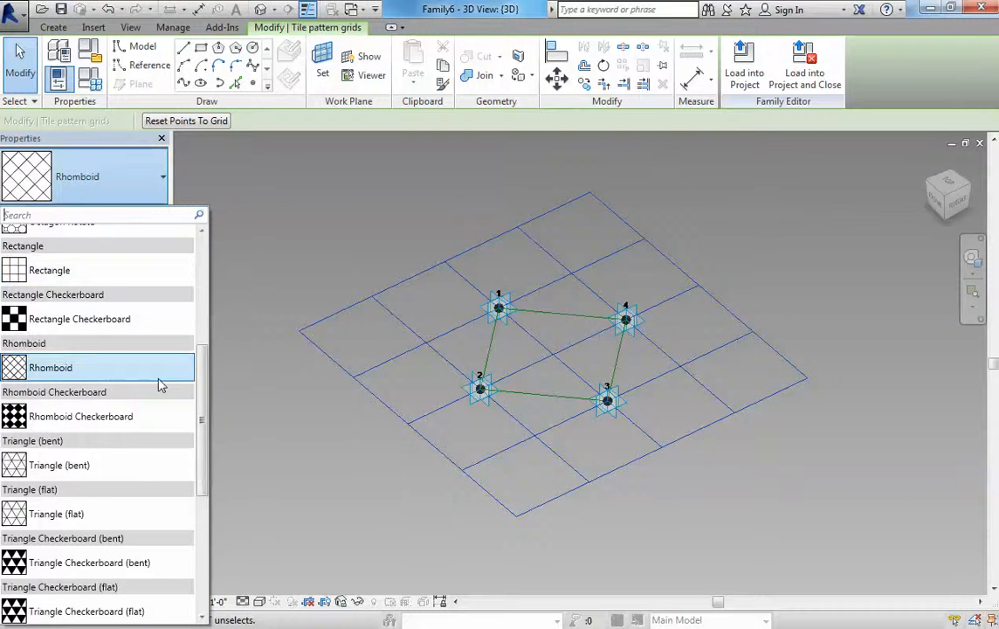
{"action": "left_click", "coordinate": [76, 516]}
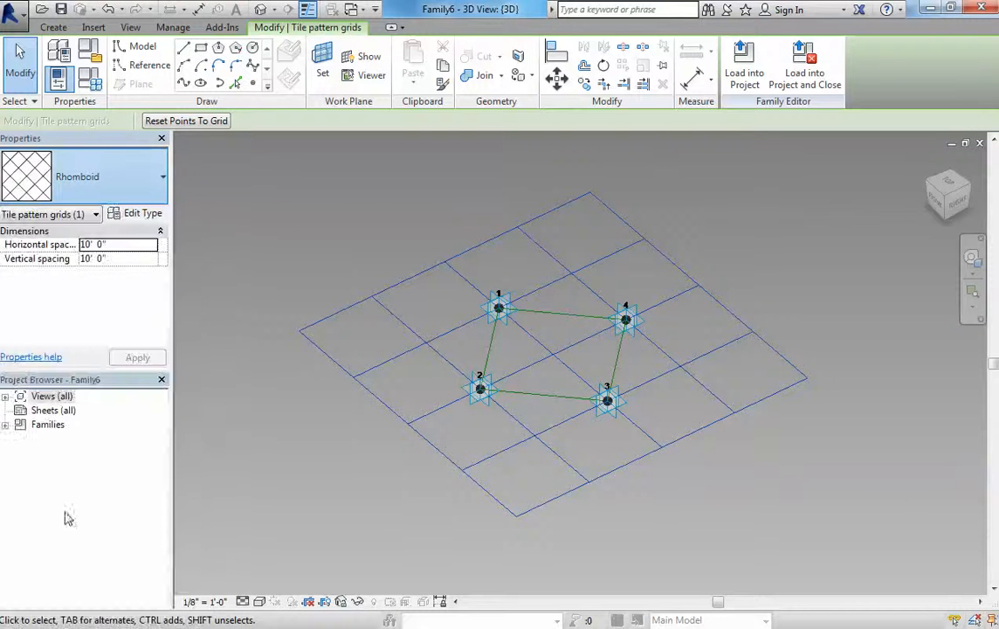
{"action": "left_click", "coordinate": [137, 184]}
{"action": "scroll", "coordinate": [118, 293], "scroll_direction": "up", "scroll_amount": 3}
{"action": "left_click", "coordinate": [103, 410]}
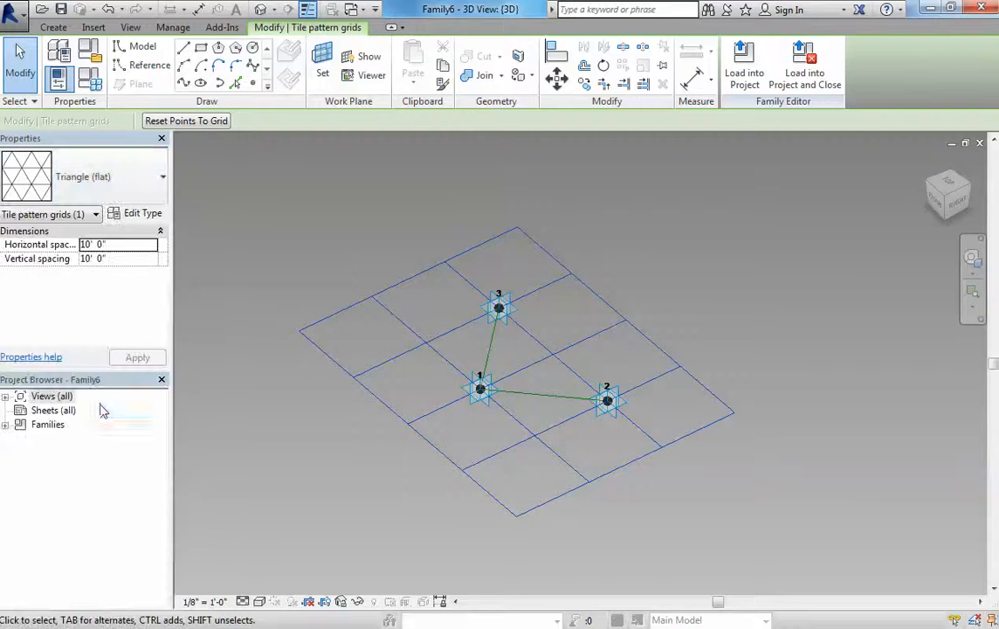
Set the tile pattern grid back to the Rectangle pattern and deselect it
{"action": "left_click", "coordinate": [111, 171]}
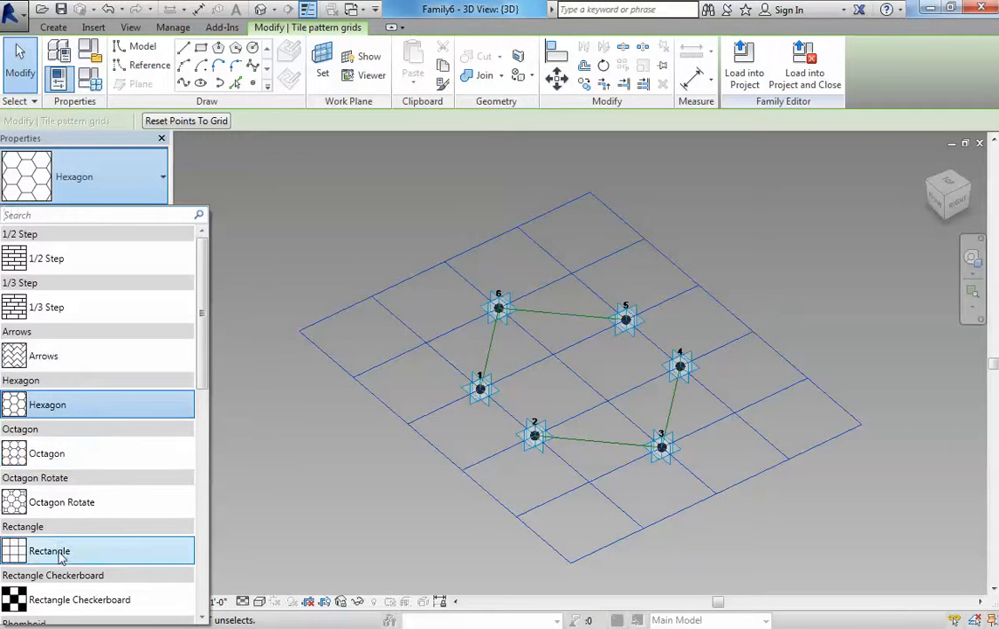
{"action": "left_click", "coordinate": [88, 551]}
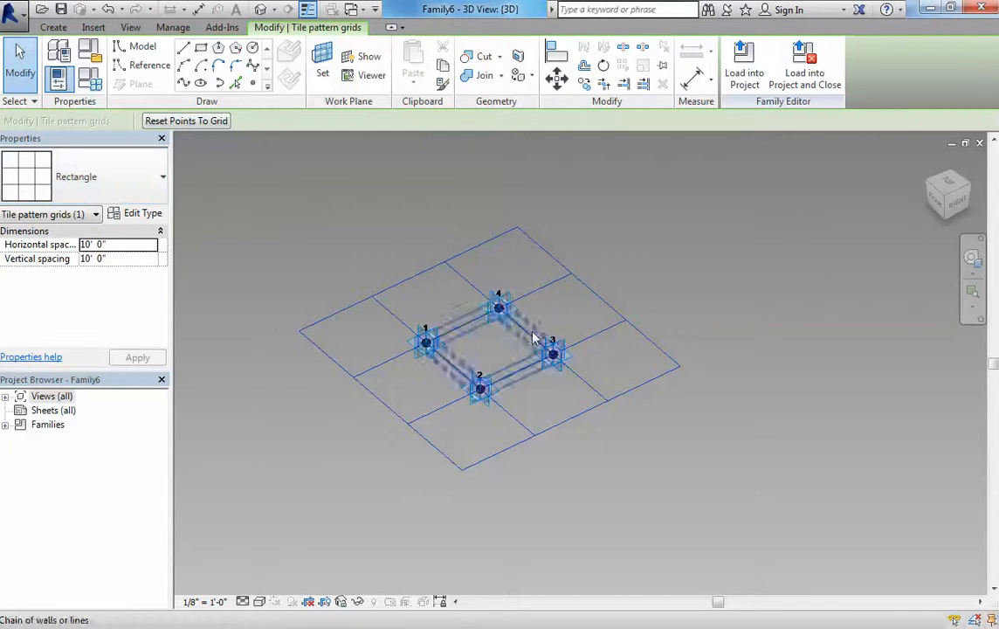
{"action": "left_click", "coordinate": [725, 273]}
Inspect the chain of reference lines joining the four adaptive points by highlighting and selecting it as a whole
{"action": "middle_click_drag", "start_coordinate": [669, 290], "coordinate": [624, 440], "text": "shift"}
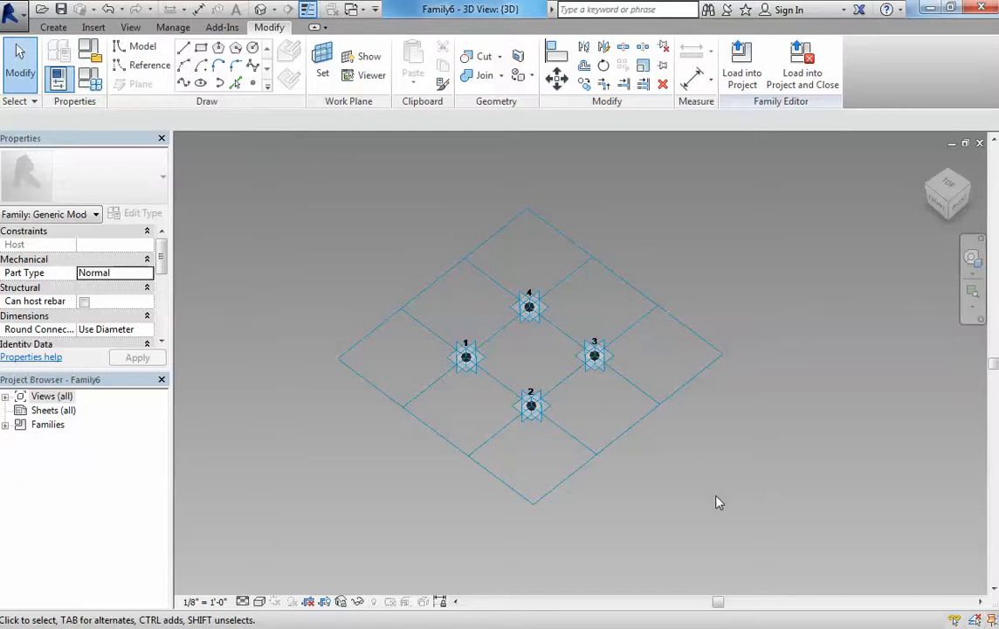
{"action": "middle_click_drag", "start_coordinate": [703, 488], "coordinate": [522, 339], "text": "shift"}
{"action": "scroll", "coordinate": [515, 342], "scroll_direction": "up", "scroll_amount": 3}
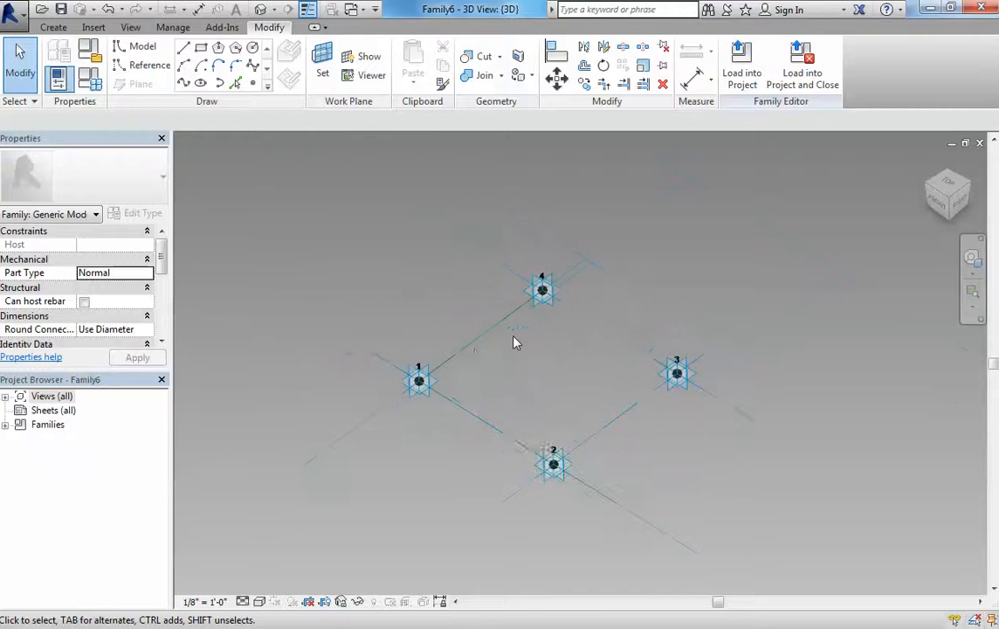
{"action": "scroll", "coordinate": [514, 337], "scroll_direction": "up", "scroll_amount": 1}
{"action": "key", "text": "Tab"}
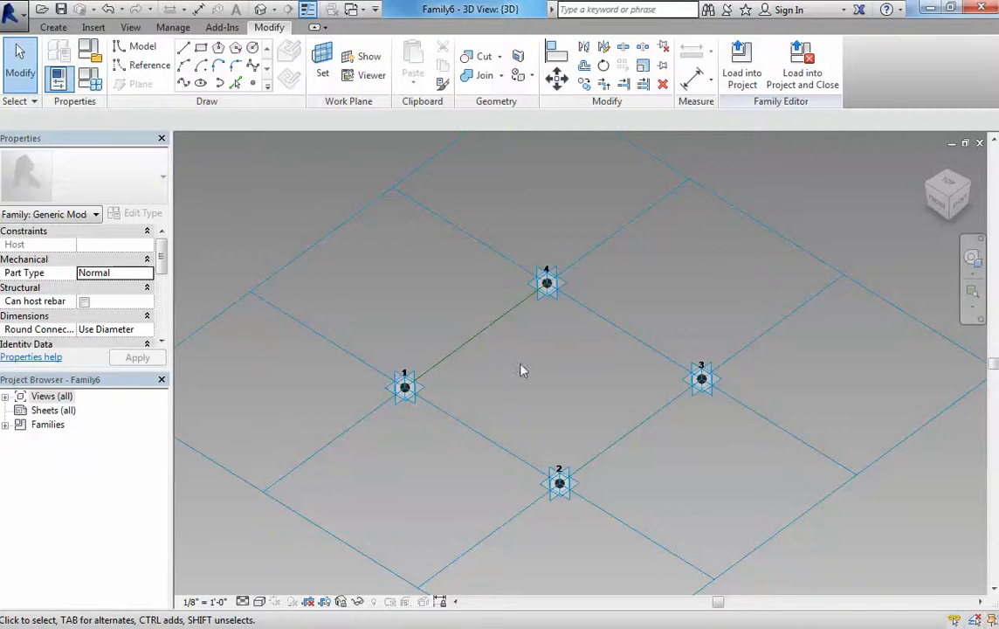
{"action": "key", "text": "Tab"}
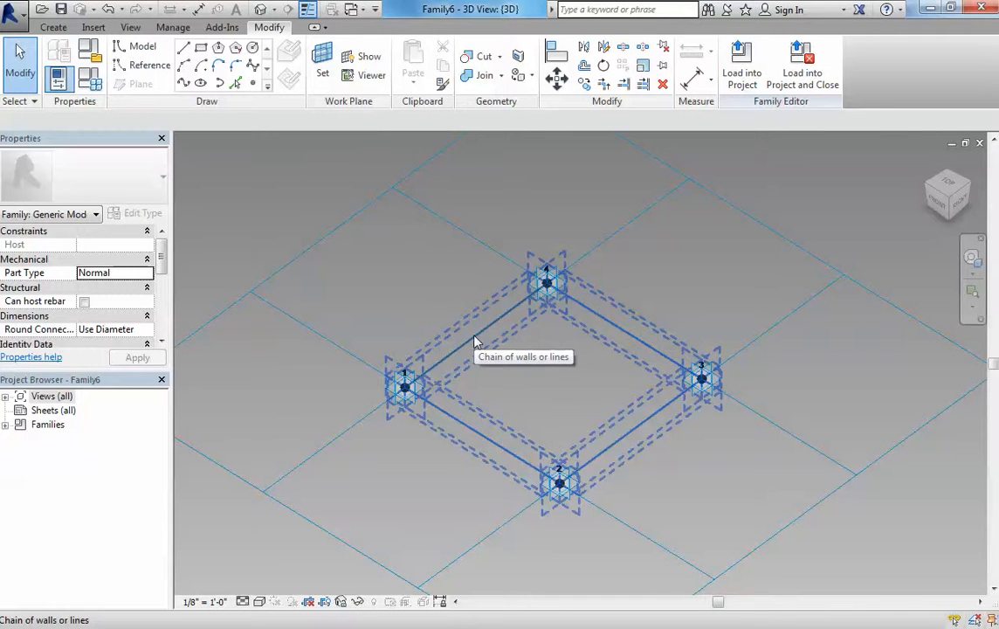
{"action": "left_click", "coordinate": [474, 341]}
{"action": "key", "text": "Delete"}
Draw a straight reference line about 12' long across the outer tiles beyond adaptive points 4 and 3
{"action": "scroll", "coordinate": [275, 193], "scroll_direction": "down", "scroll_amount": 1}
{"action": "scroll", "coordinate": [275, 193], "scroll_direction": "down", "scroll_amount": 1}
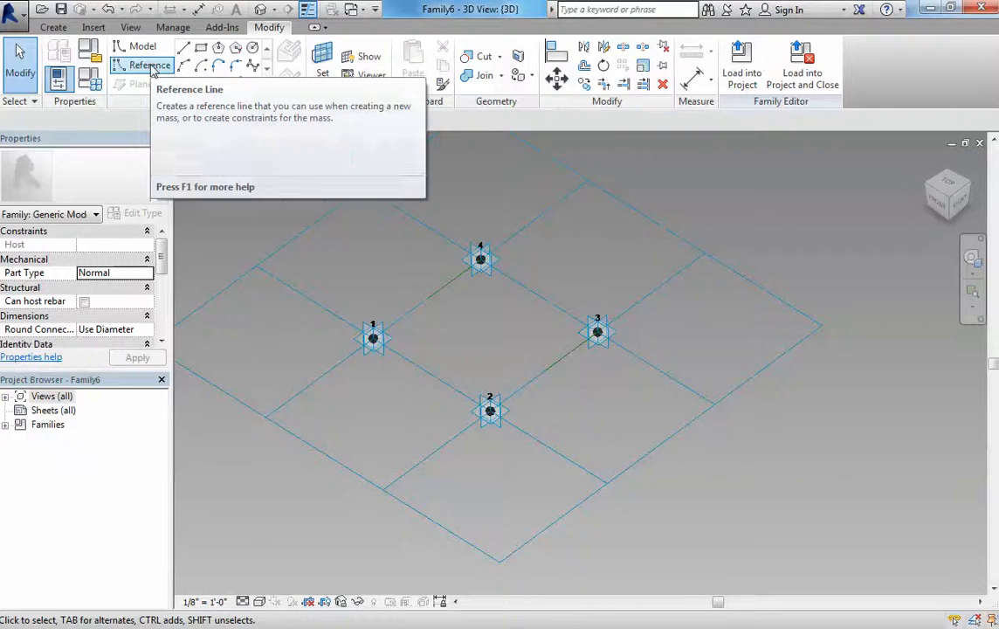
{"action": "left_click", "coordinate": [151, 68]}
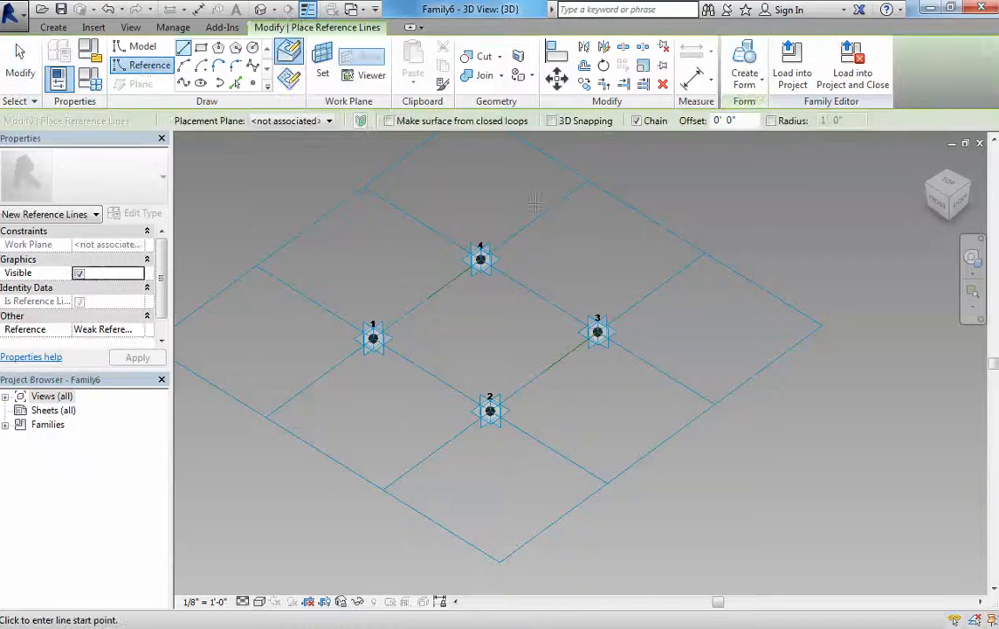
{"action": "left_click", "coordinate": [482, 186]}
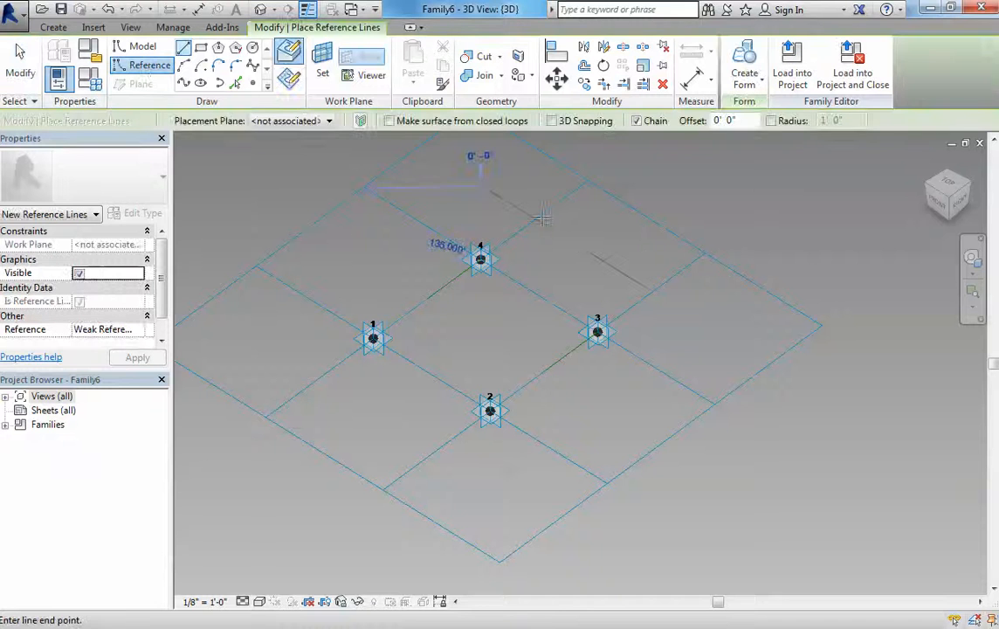
{"action": "left_click", "coordinate": [648, 242]}
{"action": "key", "text": "Escape"}
{"action": "key", "text": "Escape"}
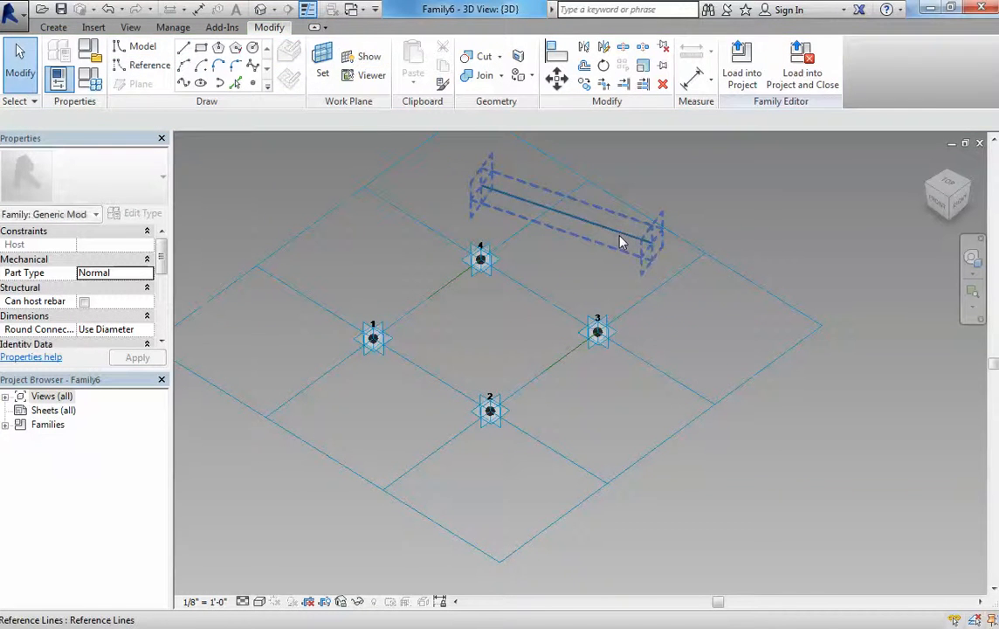
Select the new reference line and examine the work planes along its length and at both of its ends
{"action": "left_click", "coordinate": [554, 211]}
{"action": "scroll", "coordinate": [512, 216], "scroll_direction": "up", "scroll_amount": 5}
{"action": "middle_click_drag", "start_coordinate": [524, 263], "coordinate": [485, 357], "text": "shift"}
{"action": "scroll", "coordinate": [659, 432], "scroll_direction": "down", "scroll_amount": 2}
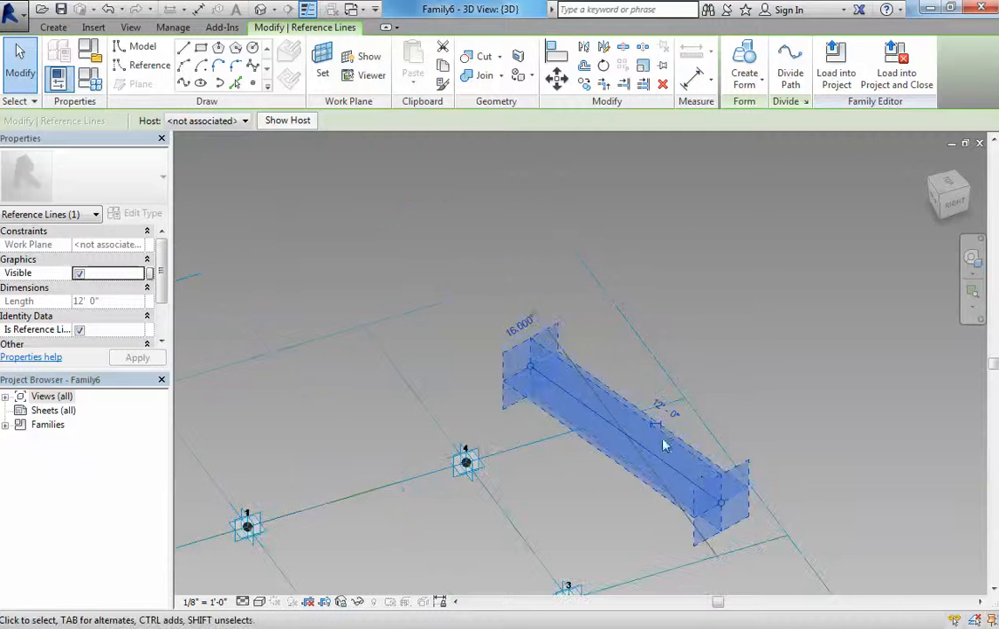
{"action": "middle_click_drag", "start_coordinate": [549, 451], "coordinate": [520, 411], "text": "shift"}
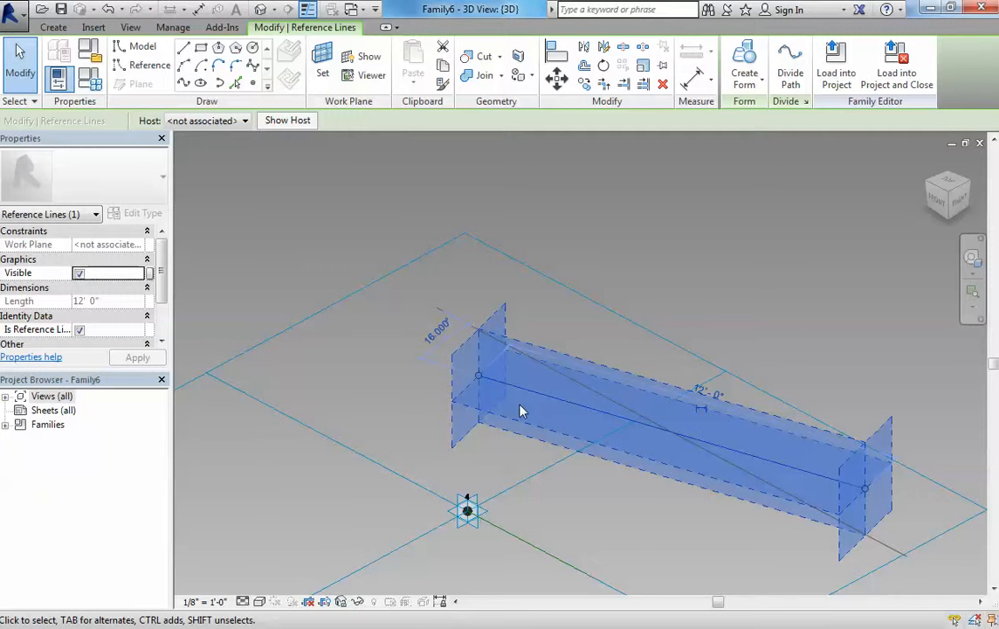
{"action": "scroll", "coordinate": [479, 380], "scroll_direction": "up", "scroll_amount": 5}
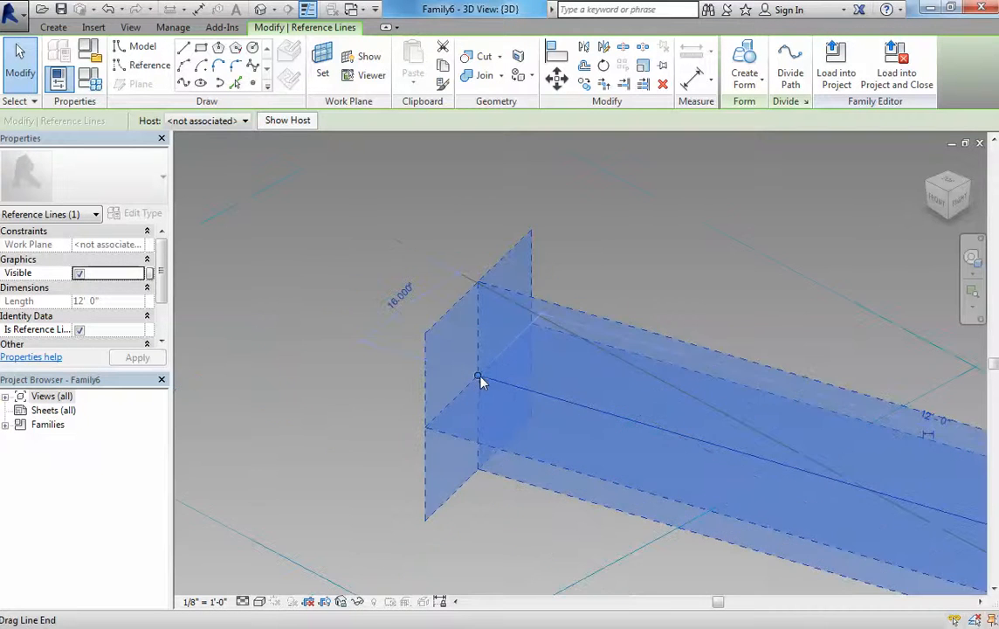
{"action": "scroll", "coordinate": [479, 380], "scroll_direction": "down", "scroll_amount": 5}
{"action": "scroll", "coordinate": [777, 476], "scroll_direction": "down", "scroll_amount": 1}
{"action": "middle_click_drag", "start_coordinate": [784, 479], "coordinate": [570, 432]}
{"action": "scroll", "coordinate": [629, 443], "scroll_direction": "up", "scroll_amount": 3}
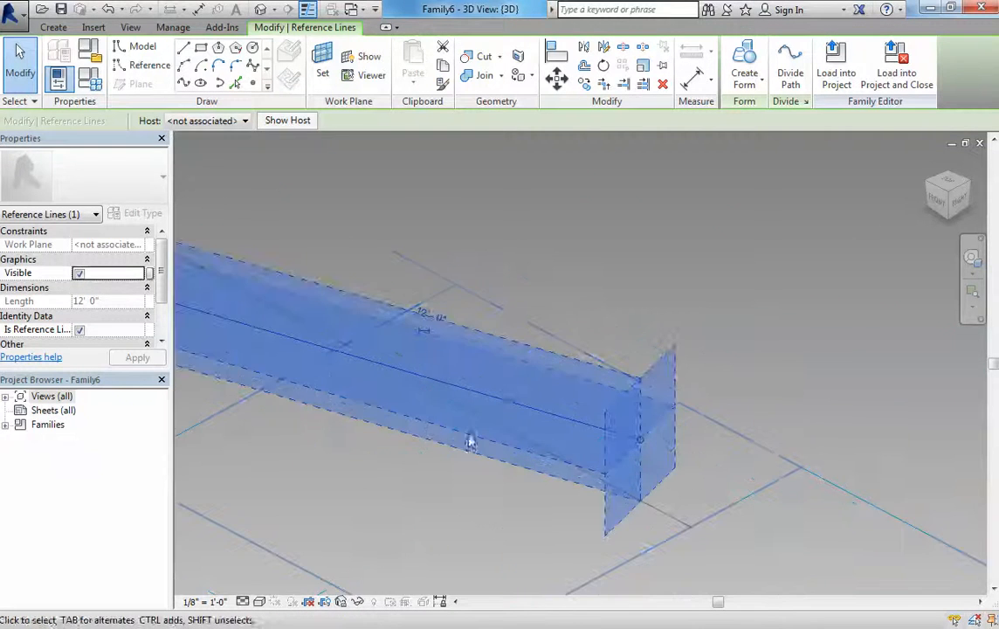
{"action": "scroll", "coordinate": [468, 440], "scroll_direction": "down", "scroll_amount": 3}
{"action": "middle_click_drag", "start_coordinate": [407, 383], "coordinate": [468, 392], "text": "shift"}
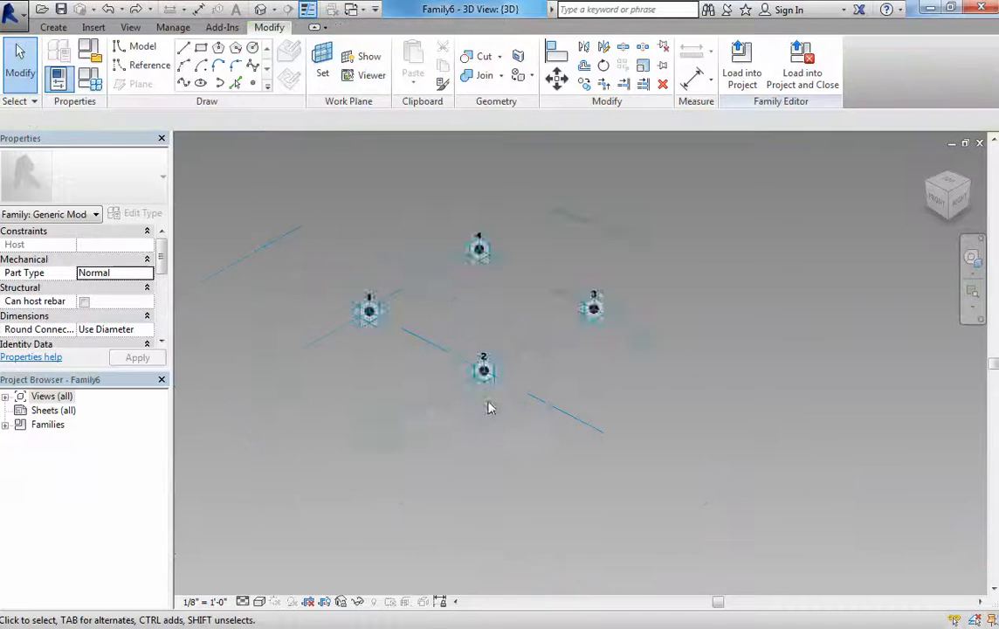
Create a solid box form from the closed chain of reference lines joining adaptive points 1 to 4
{"action": "scroll", "coordinate": [524, 375], "scroll_direction": "down", "scroll_amount": 2}
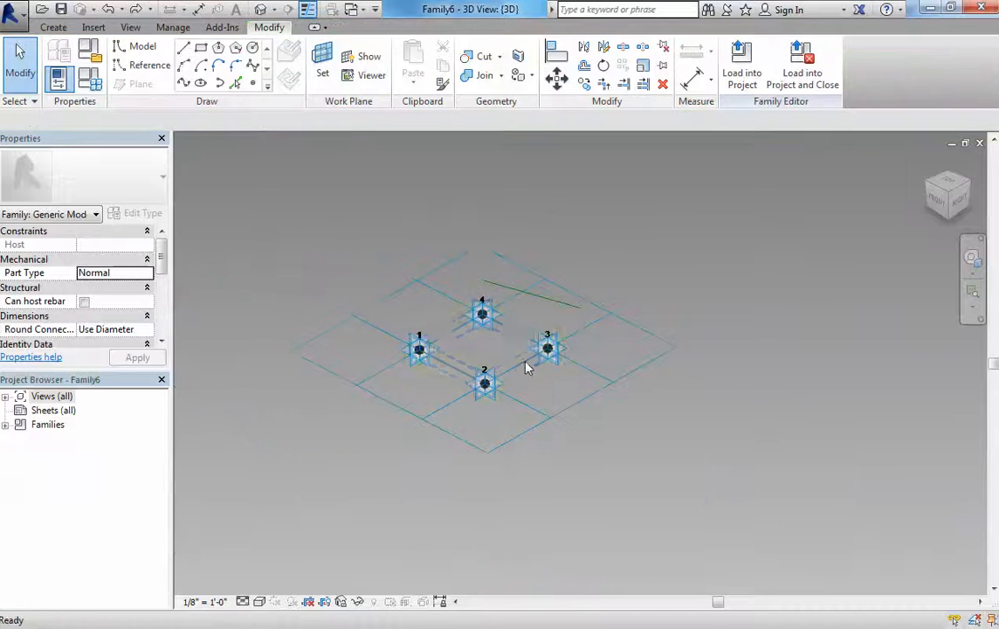
{"action": "scroll", "coordinate": [575, 364], "scroll_direction": "up", "scroll_amount": 2}
{"action": "scroll", "coordinate": [568, 411], "scroll_direction": "down", "scroll_amount": 2}
{"action": "scroll", "coordinate": [585, 350], "scroll_direction": "up", "scroll_amount": 2}
{"action": "middle_click_drag", "start_coordinate": [587, 344], "coordinate": [597, 411], "text": "shift"}
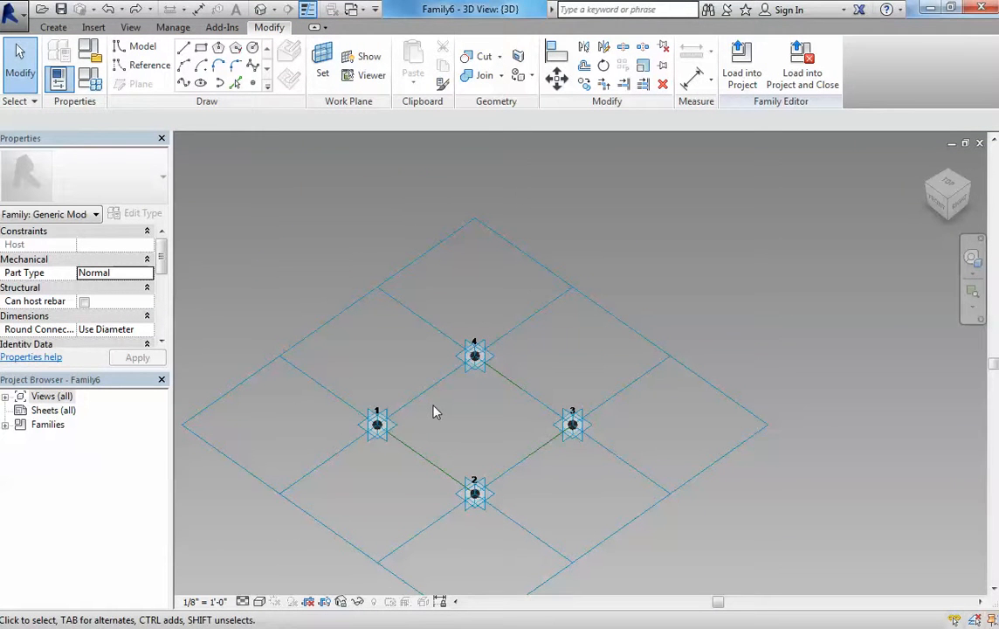
{"action": "key", "text": "Tab"}
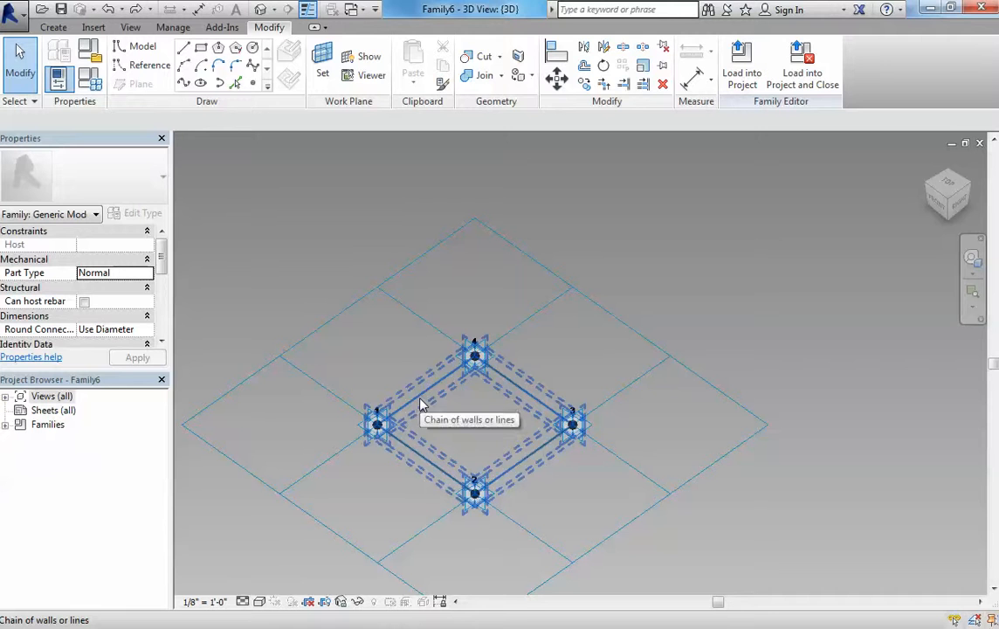
{"action": "left_click", "coordinate": [420, 405]}
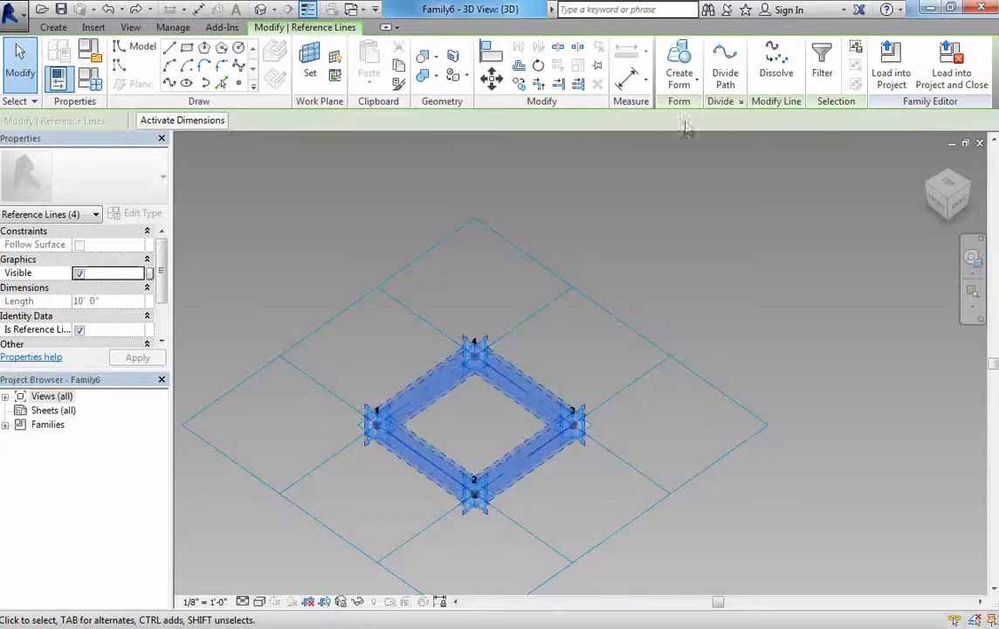
{"action": "left_click", "coordinate": [684, 55]}
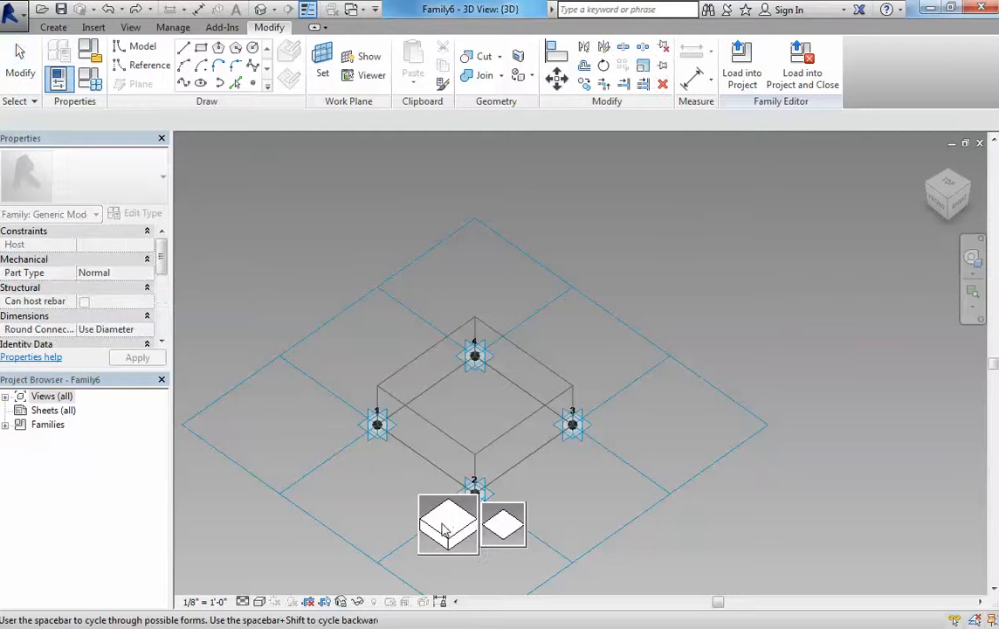
{"action": "left_click", "coordinate": [445, 528]}
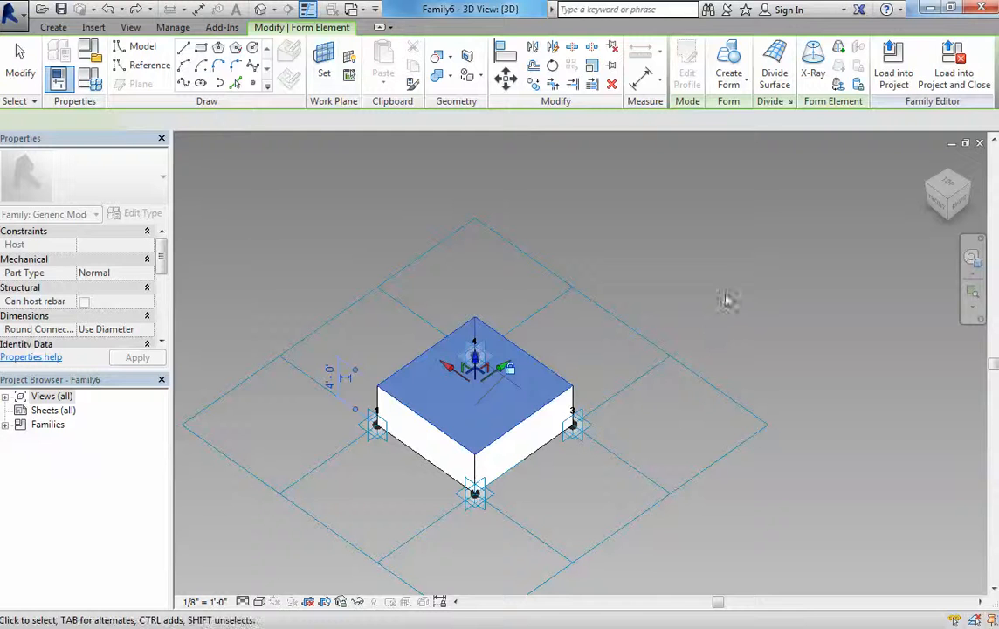
{"action": "left_click", "coordinate": [732, 294]}
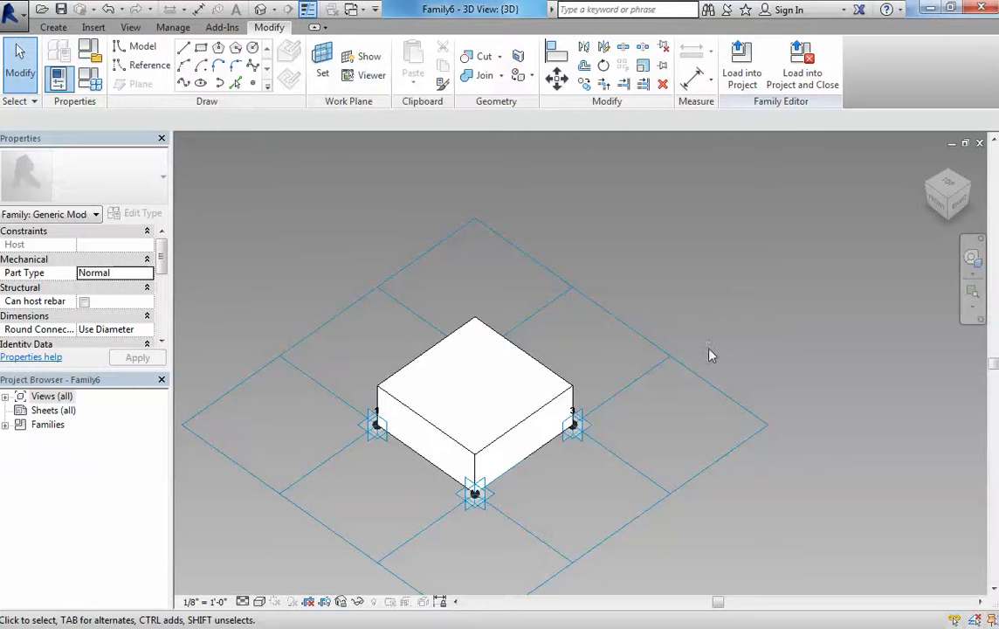
Save the family to the Desktop as Panel1
{"action": "key", "text": "ctrl+s"}
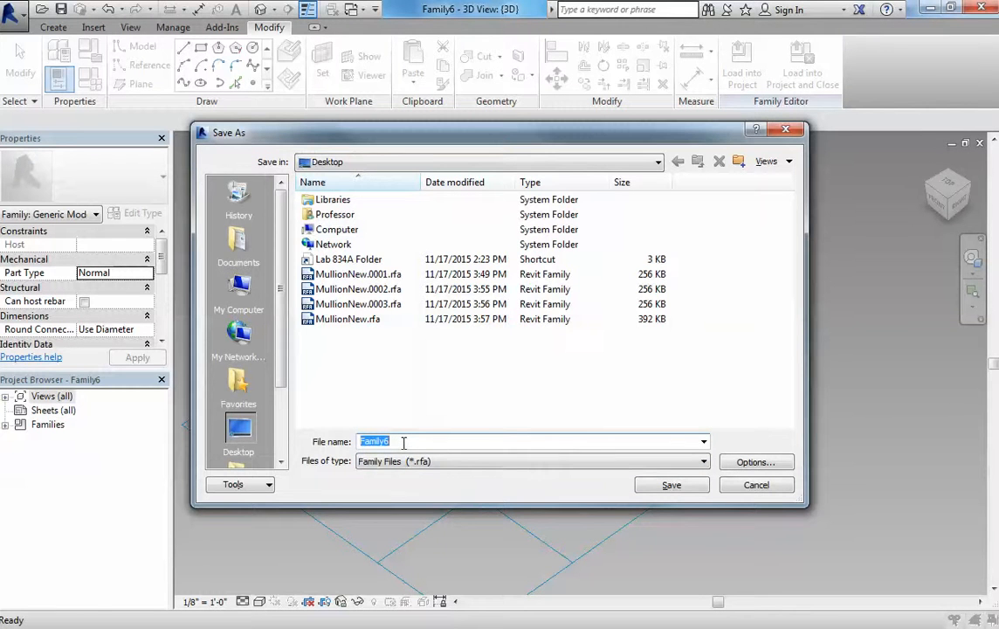
{"action": "type", "text": "Panel1"}
{"action": "left_click", "coordinate": [670, 485]}
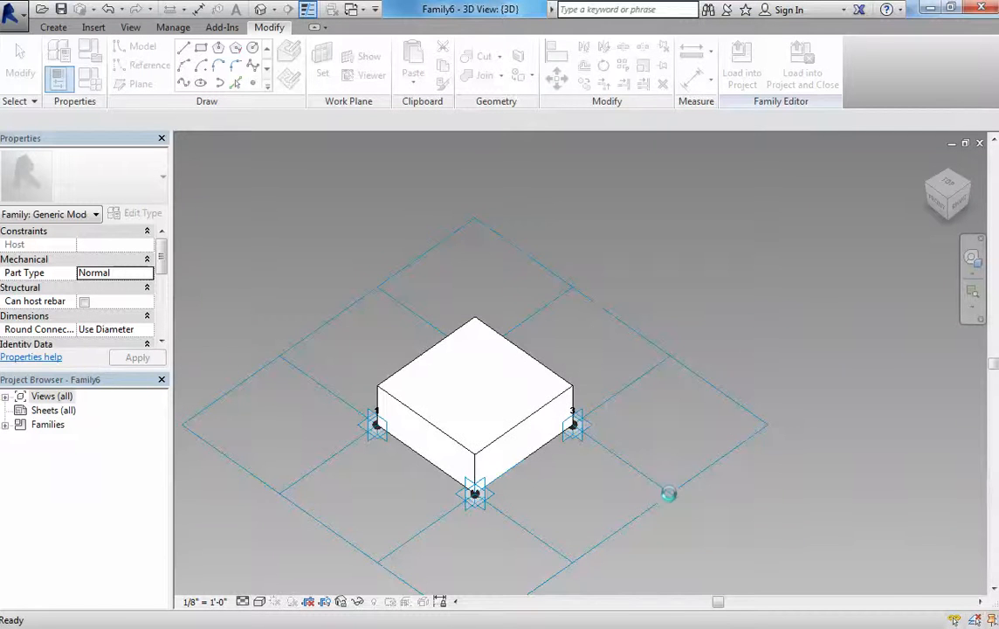
Load the Panel1 family into the conceptual mass family
{"action": "scroll", "coordinate": [697, 245], "scroll_direction": "down", "scroll_amount": 2}
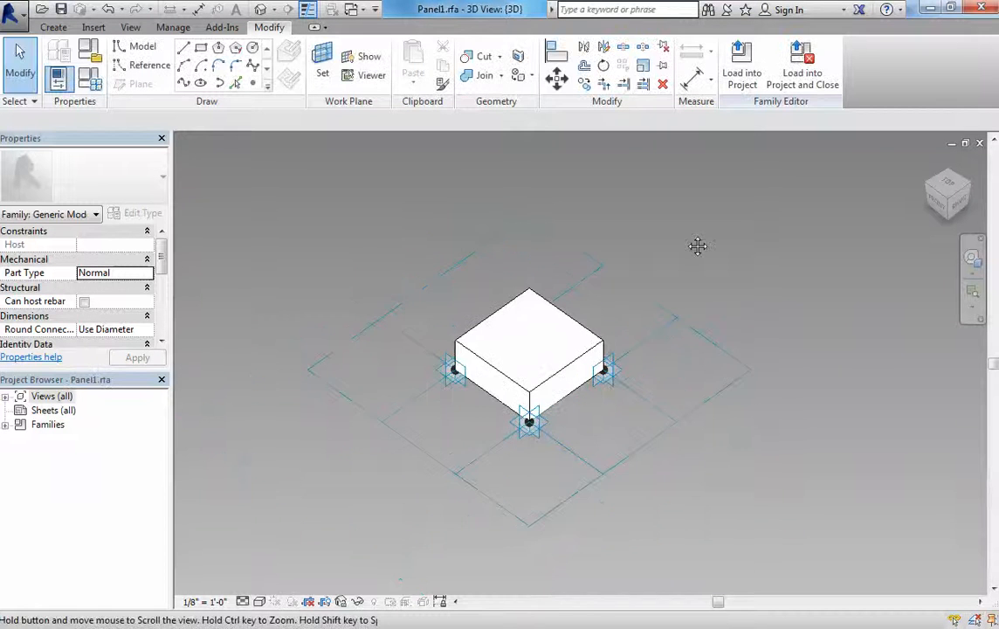
{"action": "left_click", "coordinate": [743, 67]}
Apply the Rectangle pattern's Panel1 component to the divided surface on the warped mass face
{"action": "scroll", "coordinate": [531, 260], "scroll_direction": "down", "scroll_amount": 3}
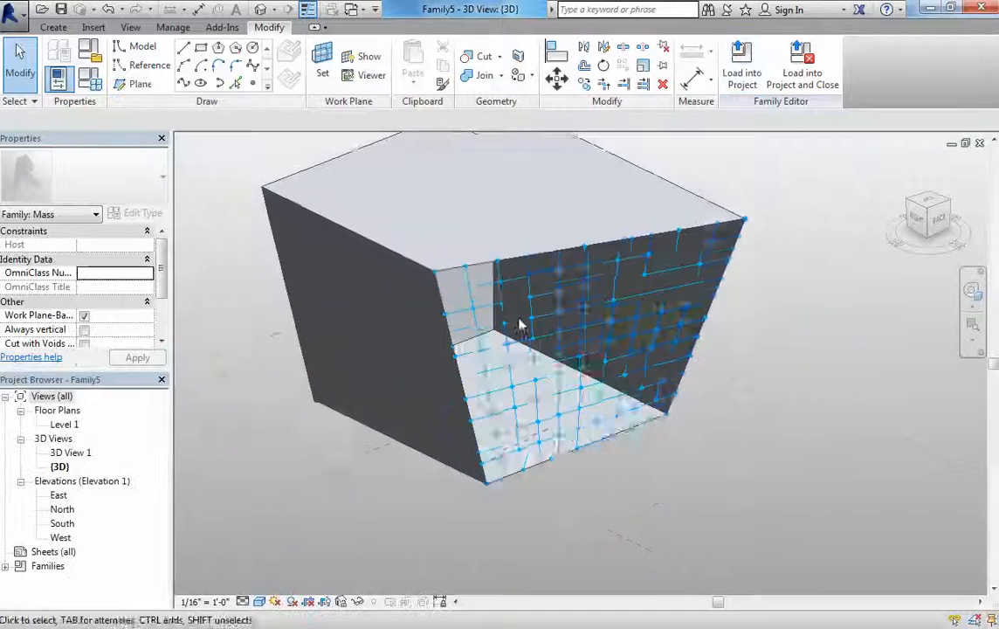
{"action": "middle_click_drag", "start_coordinate": [695, 293], "coordinate": [668, 366], "text": "shift"}
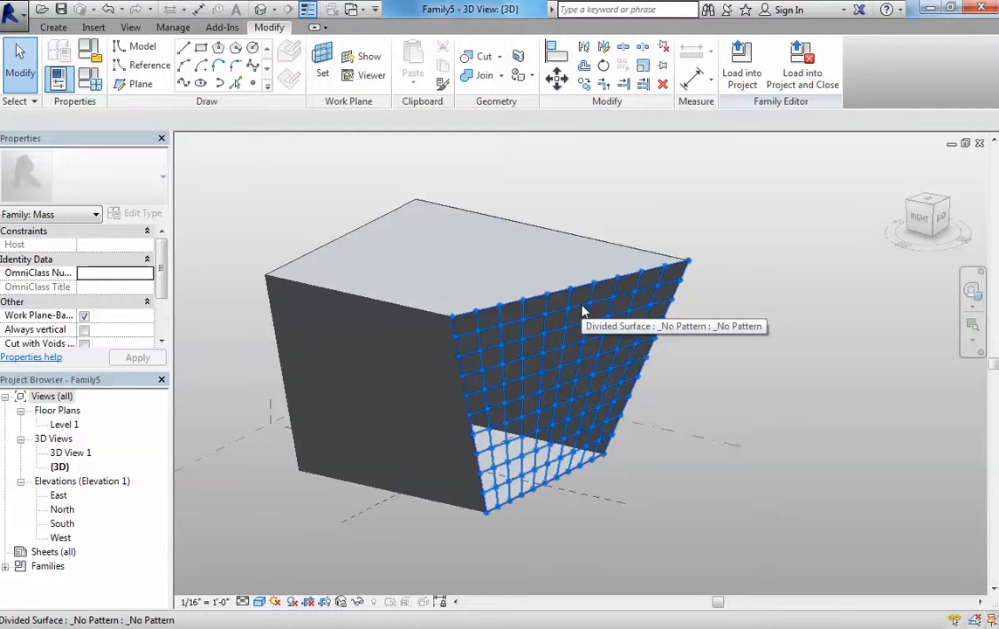
{"action": "left_click", "coordinate": [584, 312]}
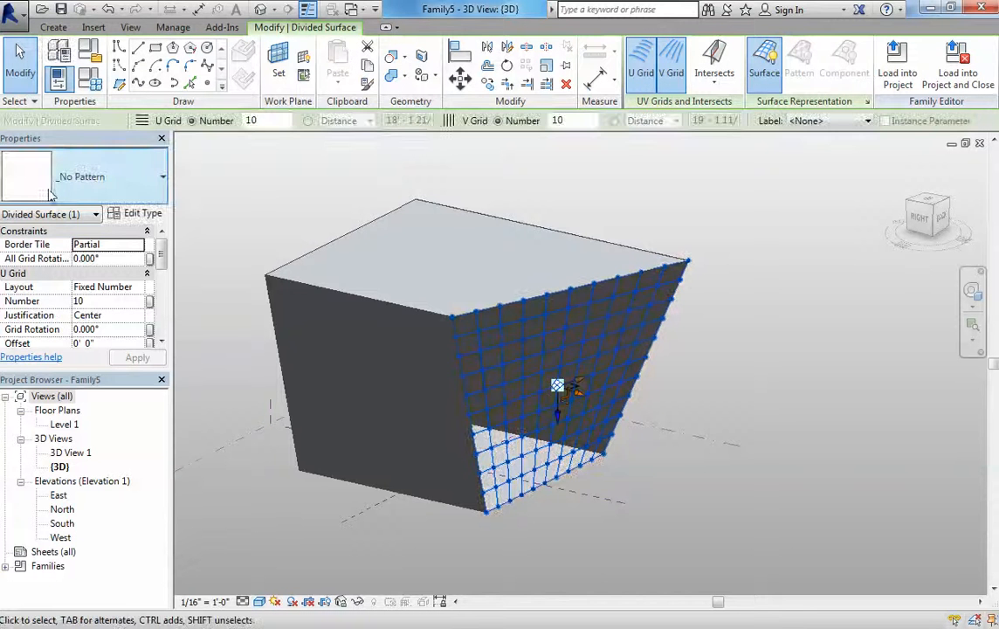
{"action": "left_click", "coordinate": [92, 163]}
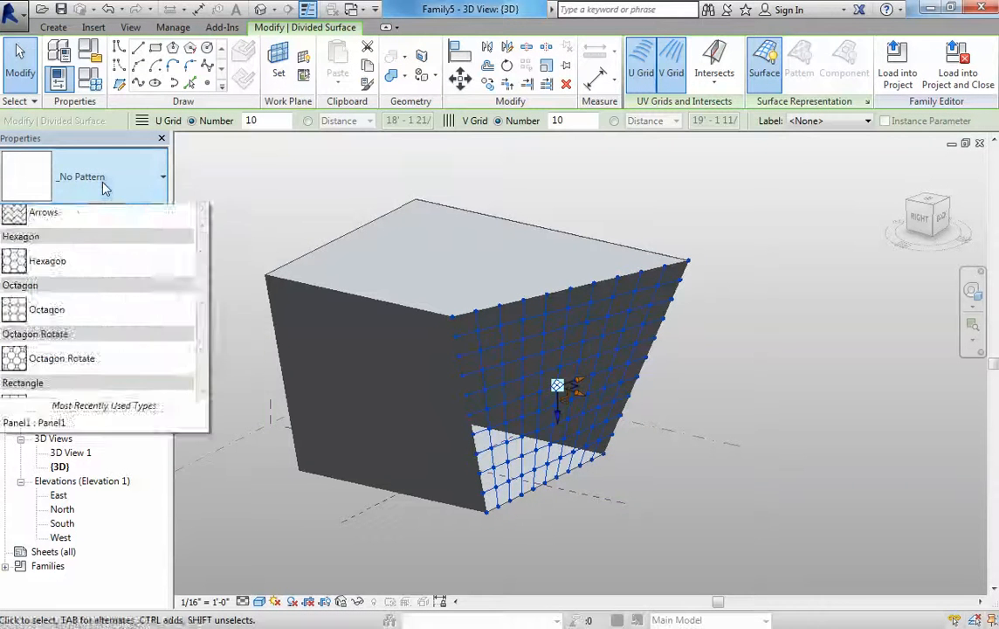
{"action": "left_click_drag", "start_coordinate": [205, 276], "coordinate": [197, 363]}
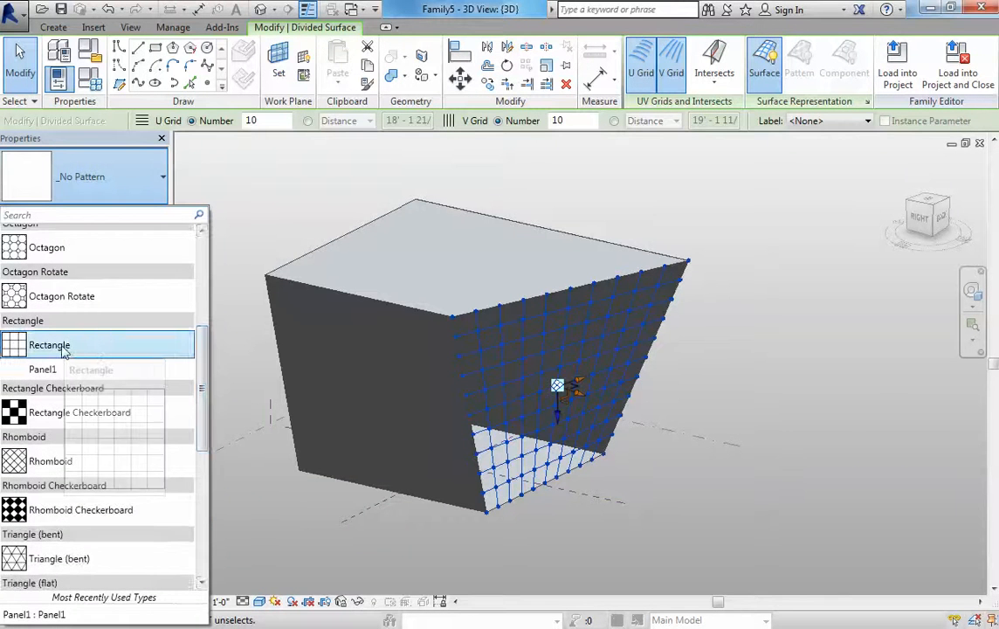
{"action": "left_click", "coordinate": [51, 372]}
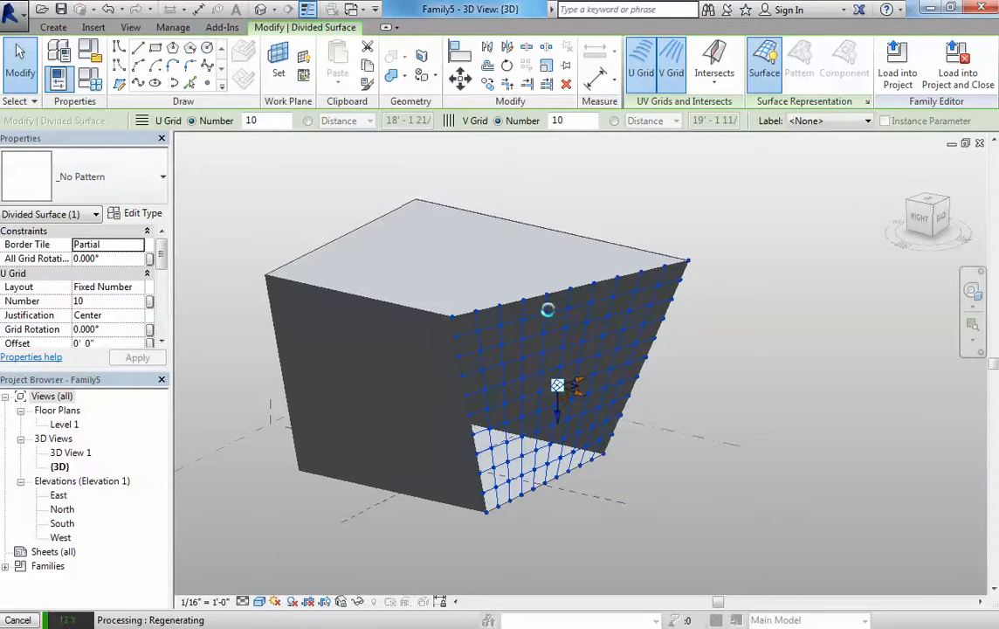
{"action": "left_click", "coordinate": [747, 340]}
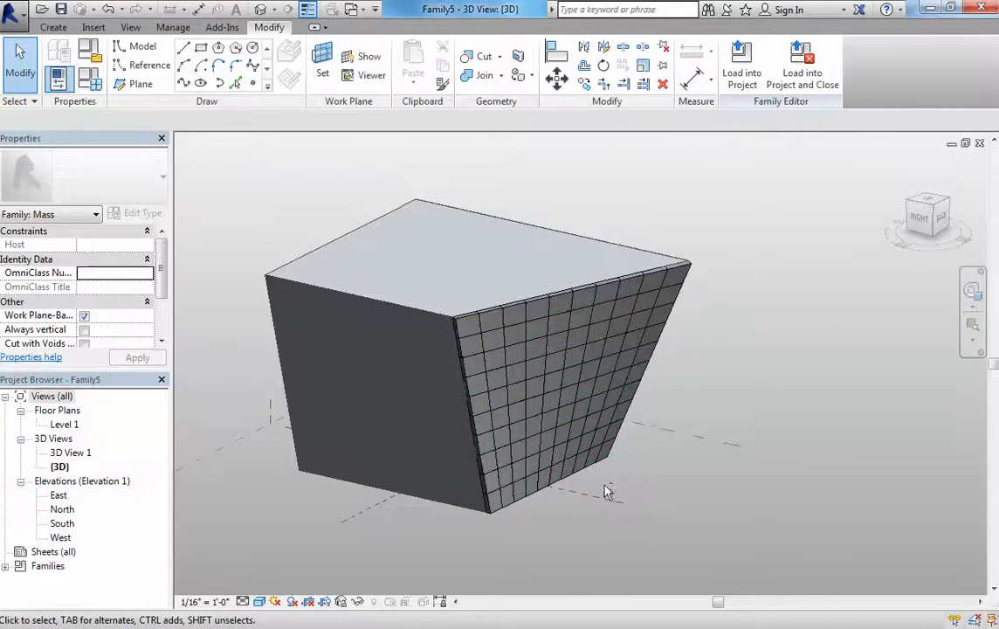
{"action": "middle_click_drag", "start_coordinate": [609, 491], "coordinate": [559, 471], "text": "shift"}
{"action": "scroll", "coordinate": [466, 306], "scroll_direction": "up", "scroll_amount": 3}
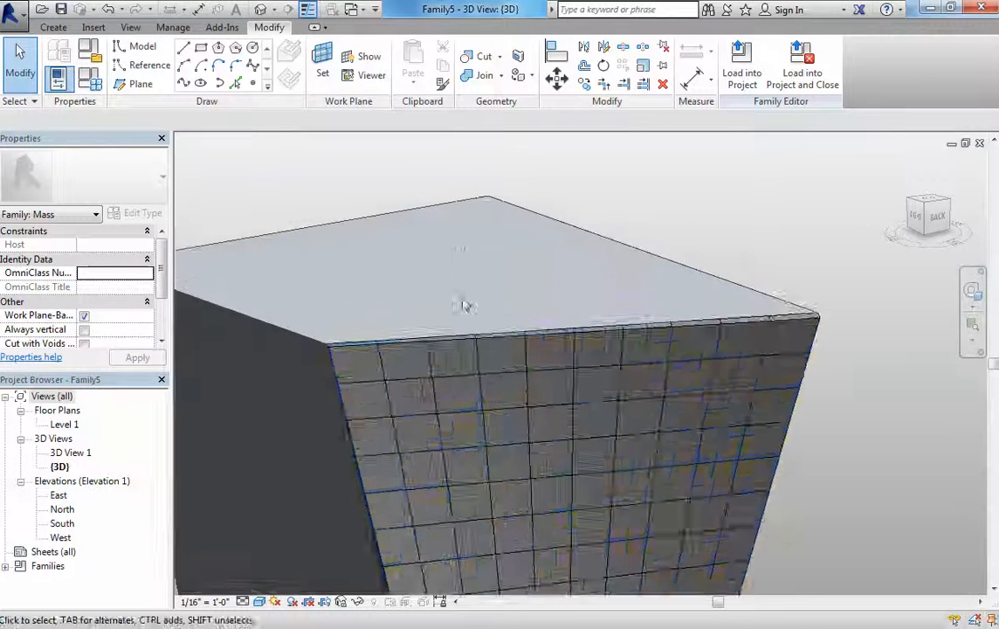
{"action": "scroll", "coordinate": [466, 306], "scroll_direction": "down", "scroll_amount": 3}
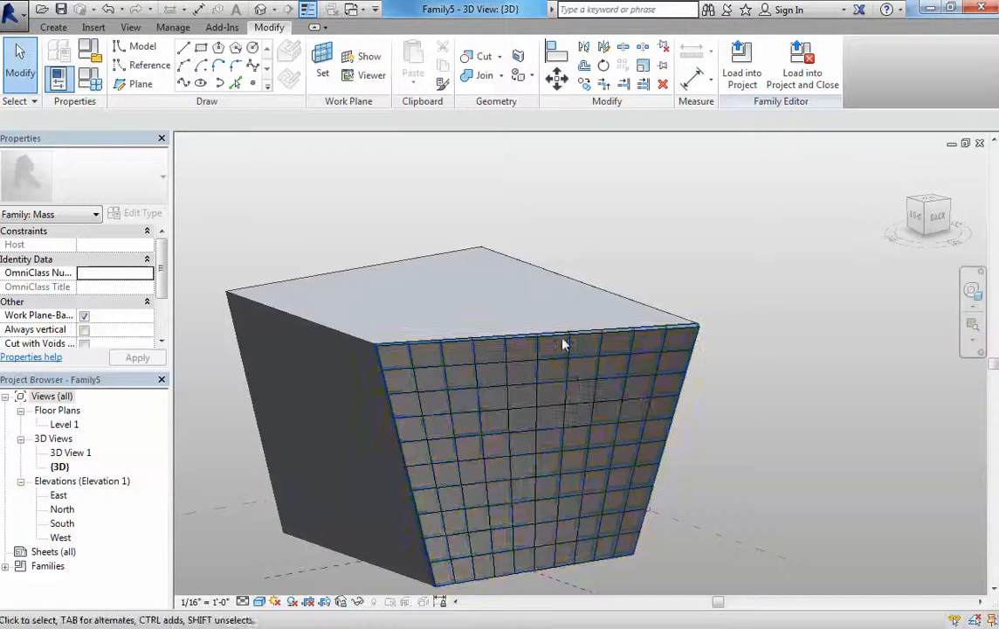
{"action": "middle_click_drag", "start_coordinate": [563, 342], "coordinate": [608, 362], "text": "shift"}
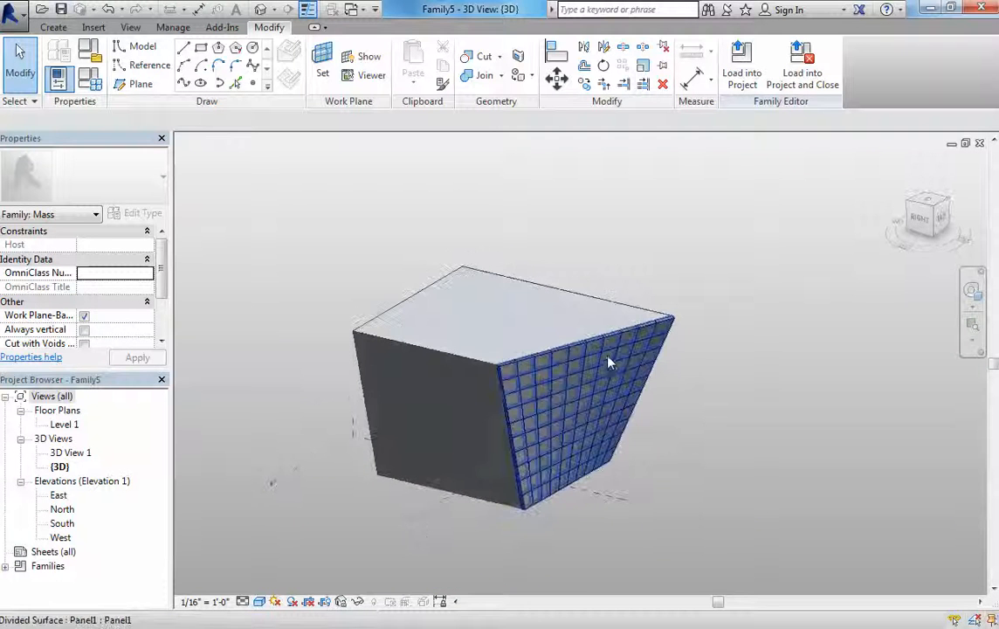
Return to the Panel1 family, select the solid box form and bring up its material property
{"action": "key", "text": "ctrl+Tab"}
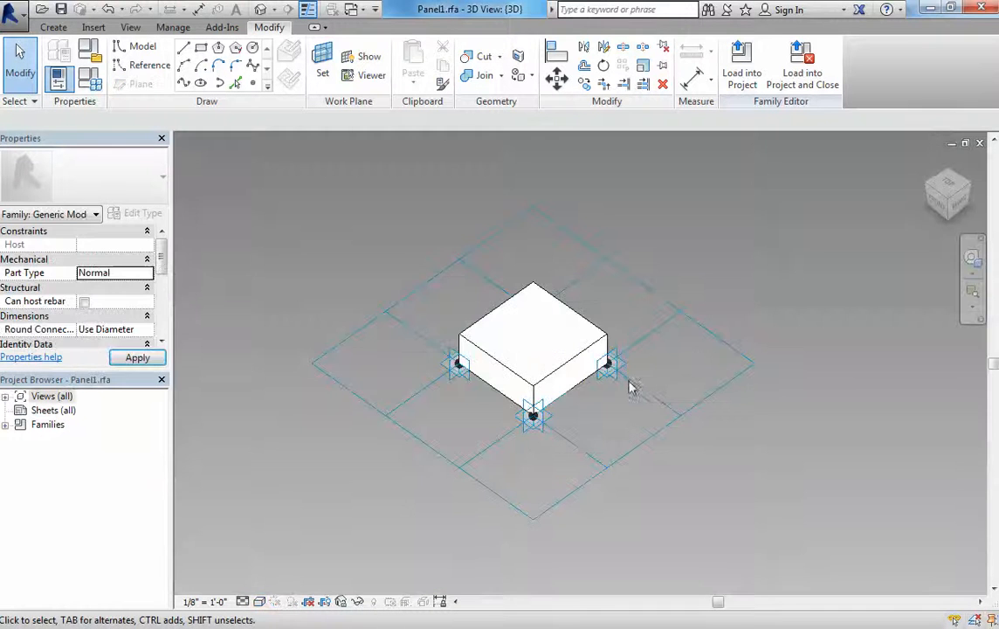
{"action": "left_click", "coordinate": [559, 380]}
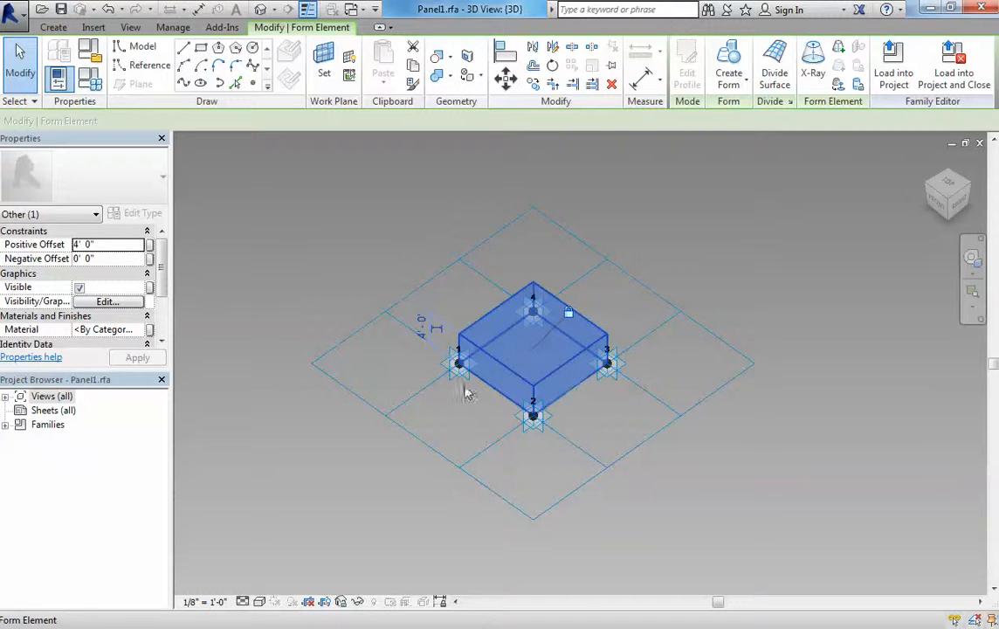
{"action": "scroll", "coordinate": [160, 271], "scroll_direction": "down", "scroll_amount": 1}
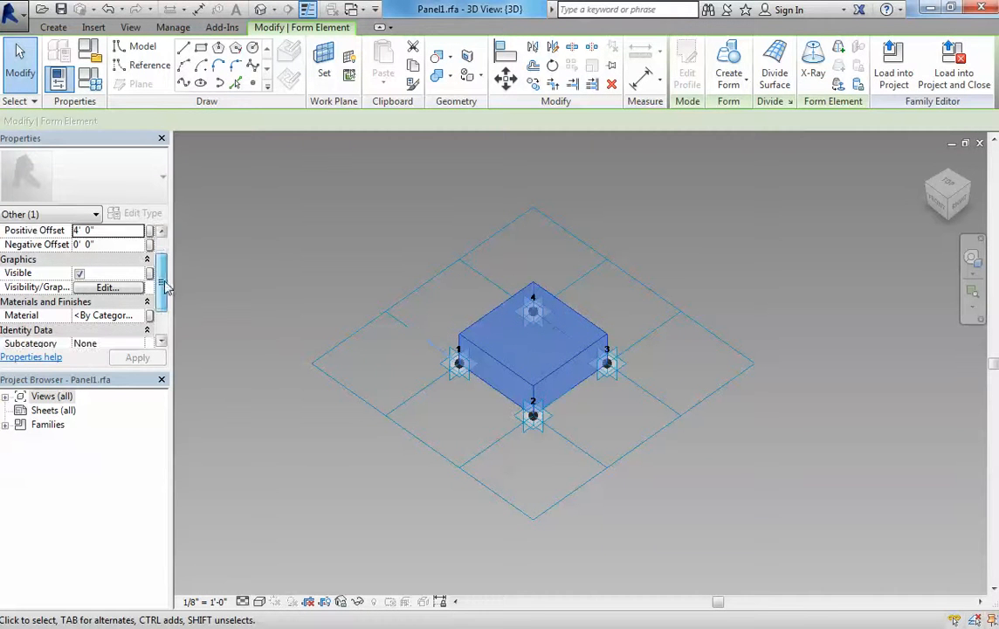
Look through the project materials and the appearance asset library available for the box form
{"action": "left_click", "coordinate": [139, 316]}
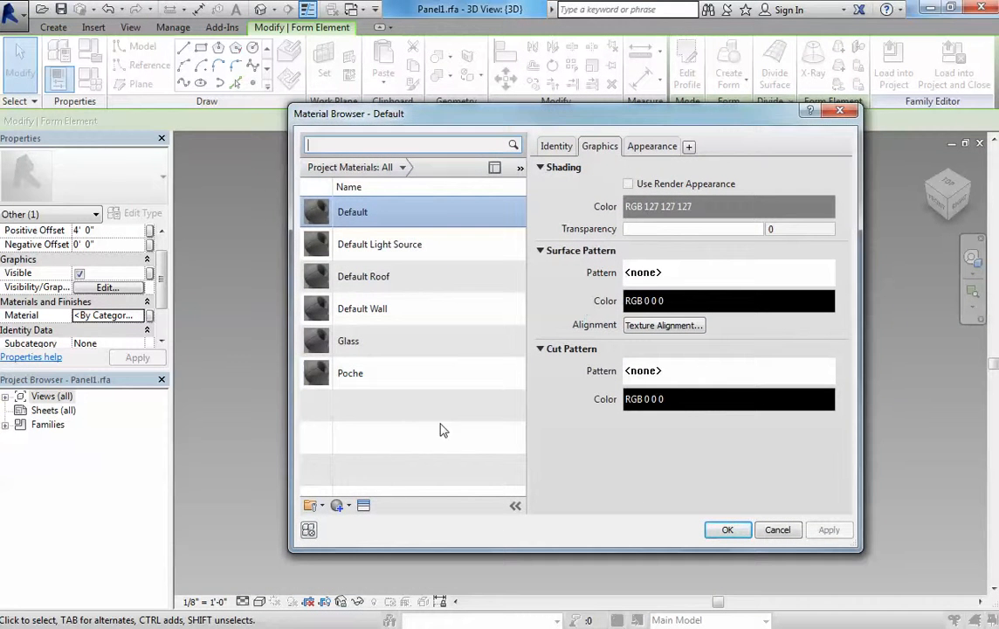
{"action": "left_click", "coordinate": [363, 504]}
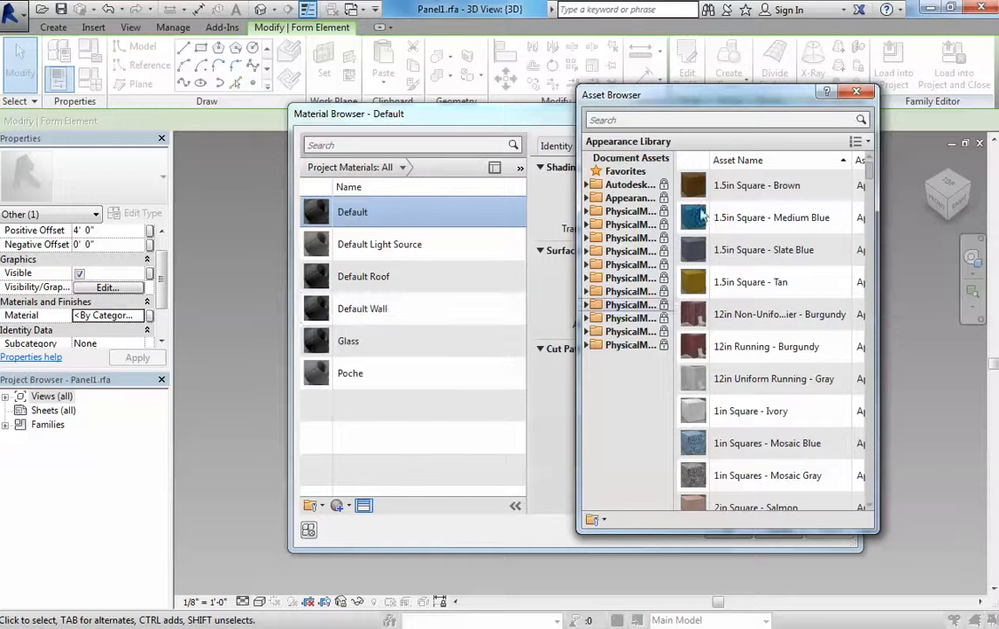
{"action": "left_click", "coordinate": [857, 94]}
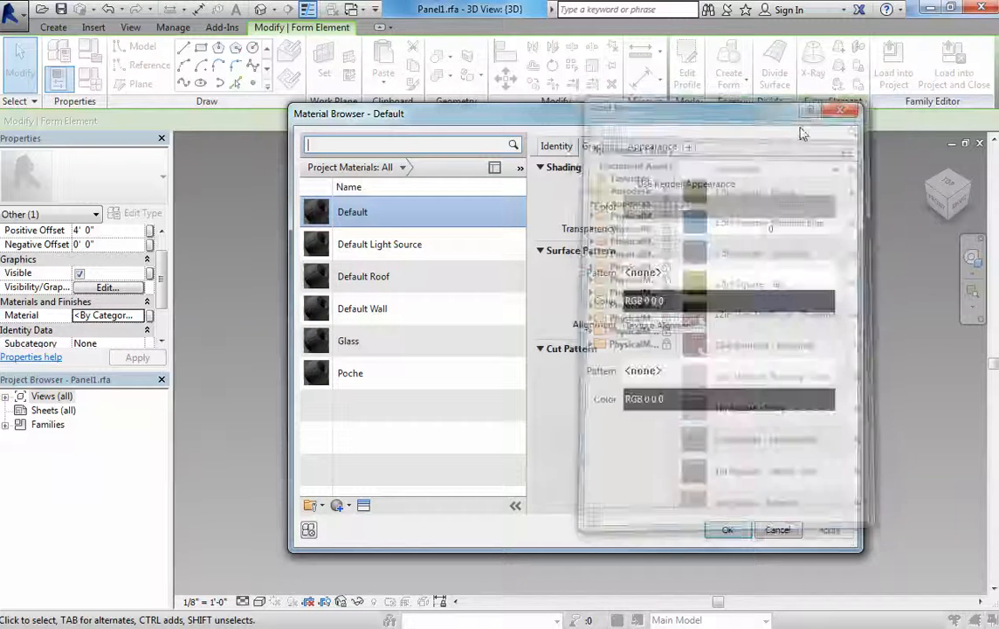
{"action": "left_click", "coordinate": [723, 528]}
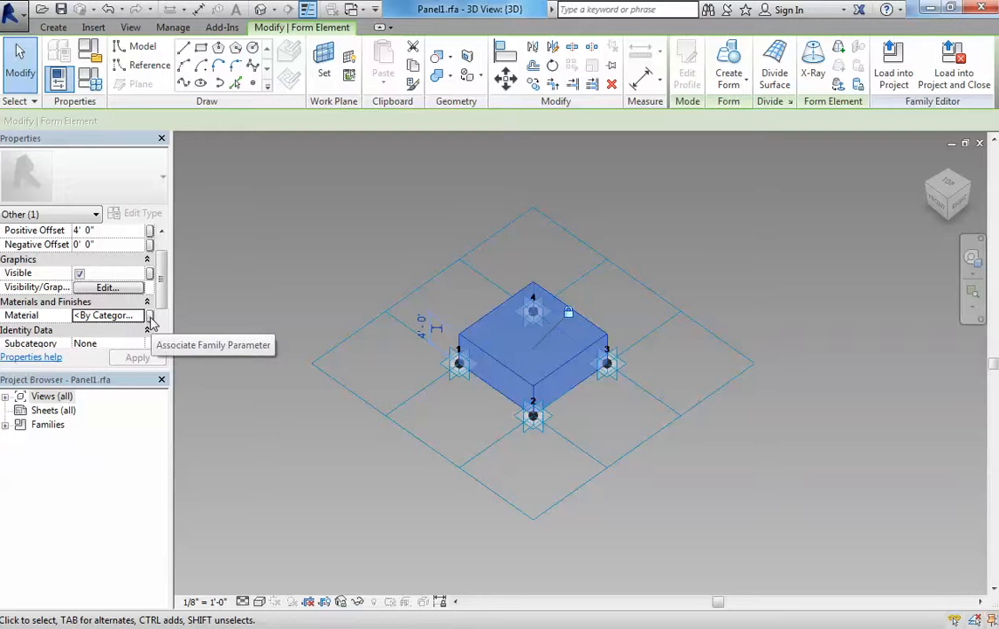
Associate the box form's material with a new type-based family parameter named PanelMaterial, grouped under Materials and Finishes
{"action": "left_click", "coordinate": [149, 318]}
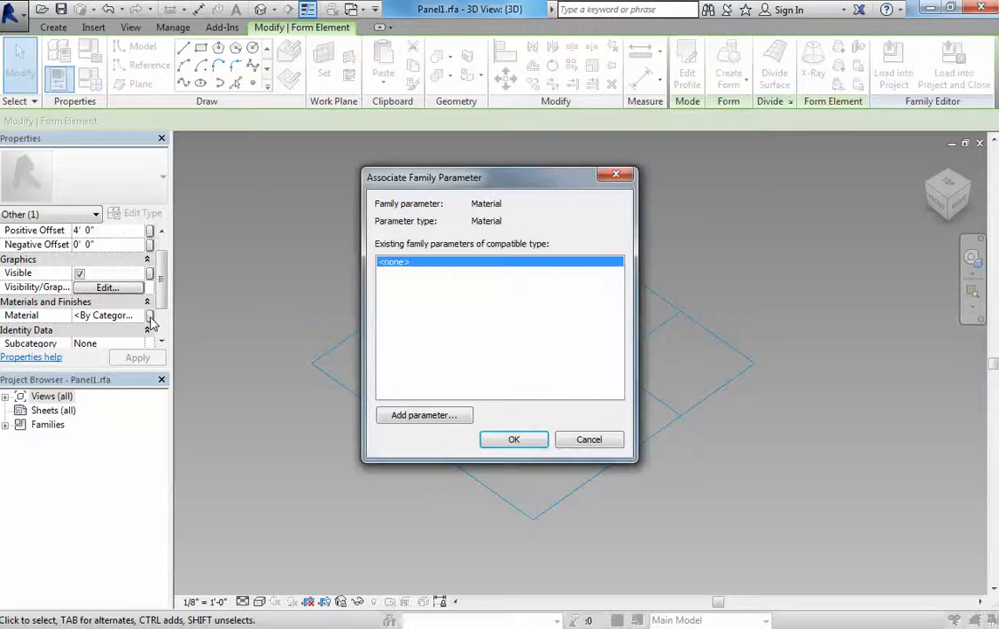
{"action": "left_click", "coordinate": [422, 416]}
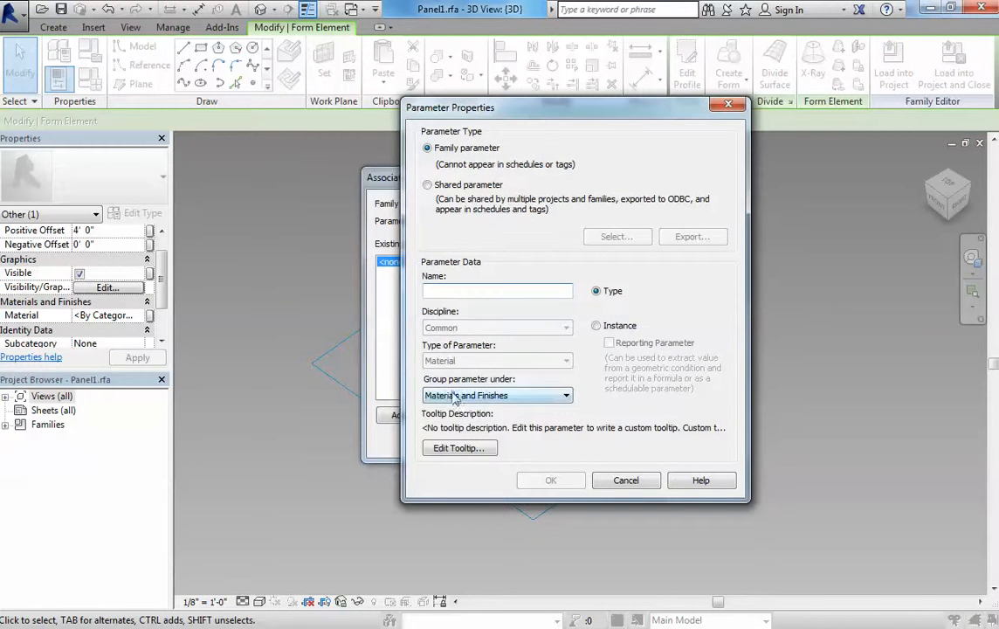
{"action": "left_click", "coordinate": [468, 292]}
{"action": "type", "text": "PanelMaterial"}
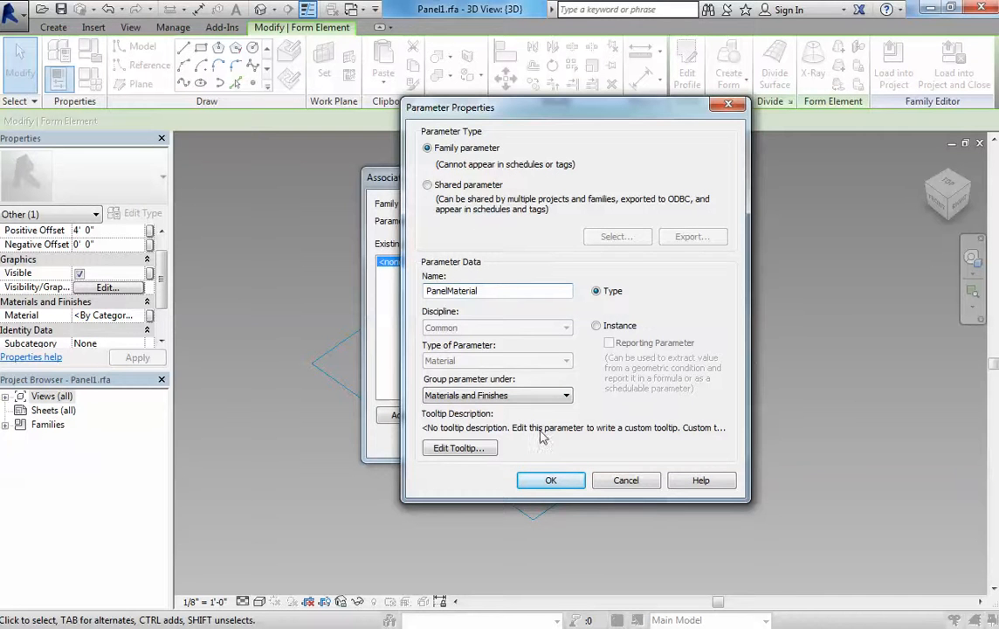
{"action": "left_click", "coordinate": [551, 481]}
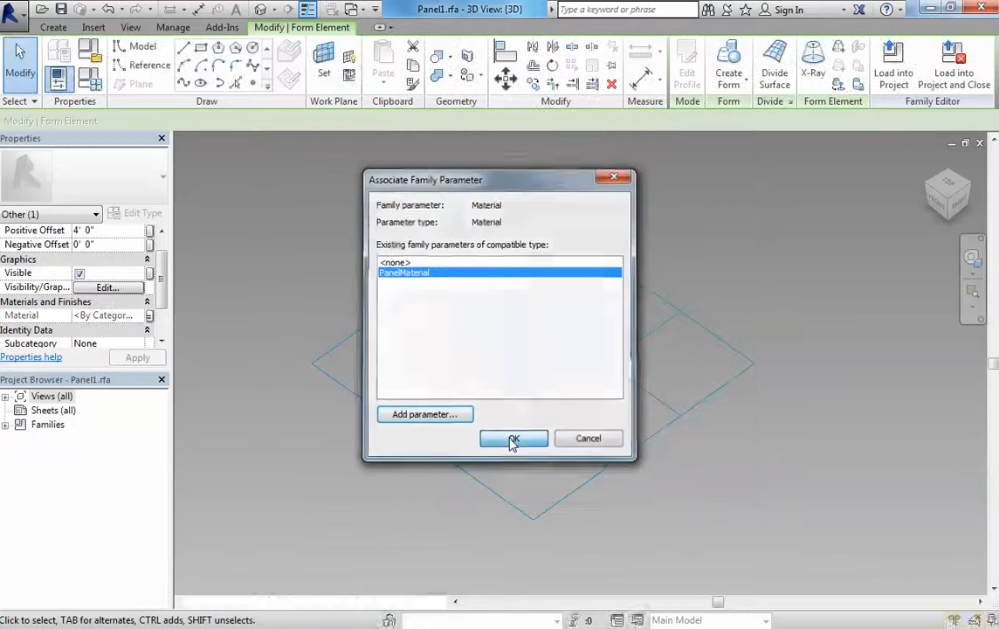
{"action": "left_click", "coordinate": [511, 440]}
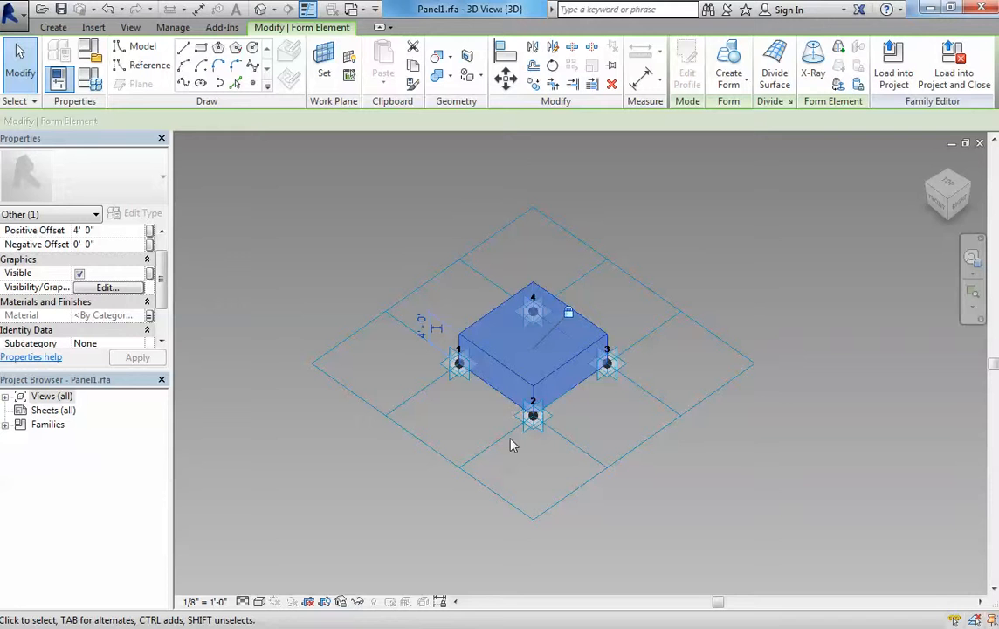
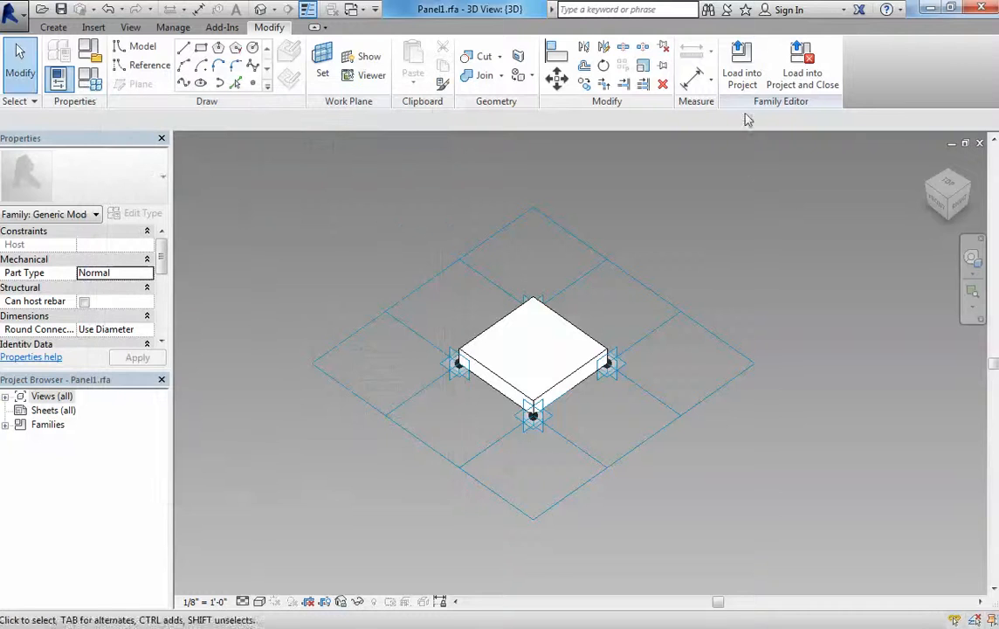
Reload Panel1 into the mass family, overwriting the existing version and its parameter values
{"action": "left_click", "coordinate": [741, 66]}
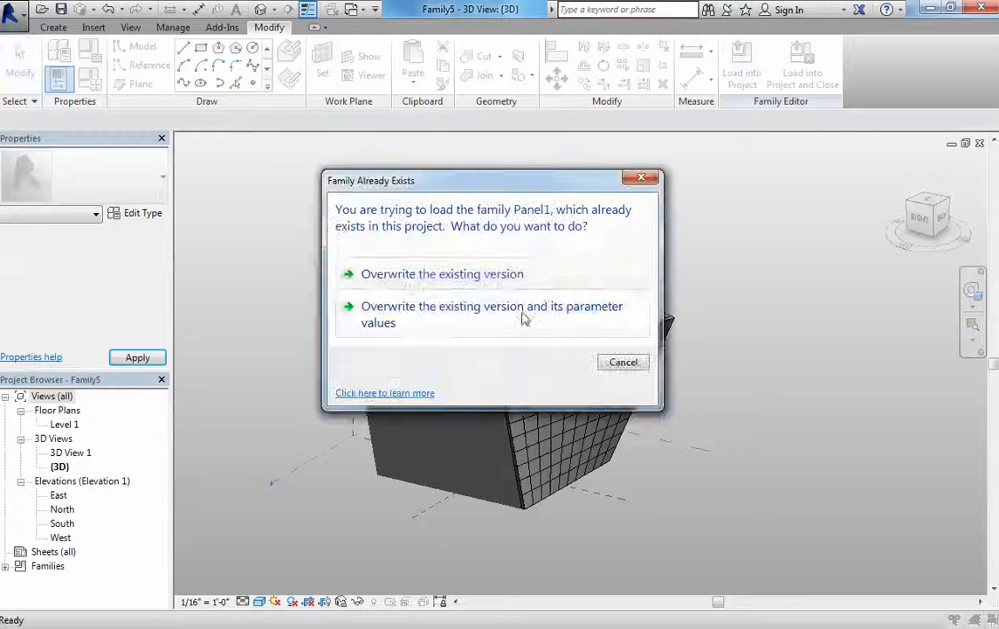
{"action": "left_click", "coordinate": [442, 324]}
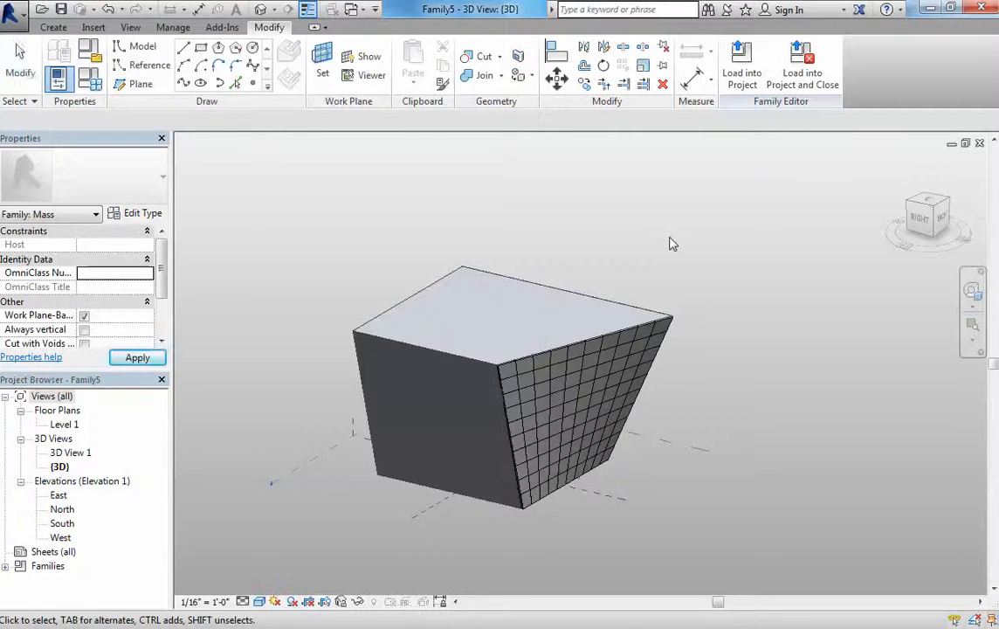
Set the ThicknessPanel type parameter of the panels on the divided surface to 3'
{"action": "scroll", "coordinate": [560, 357], "scroll_direction": "up", "scroll_amount": 3}
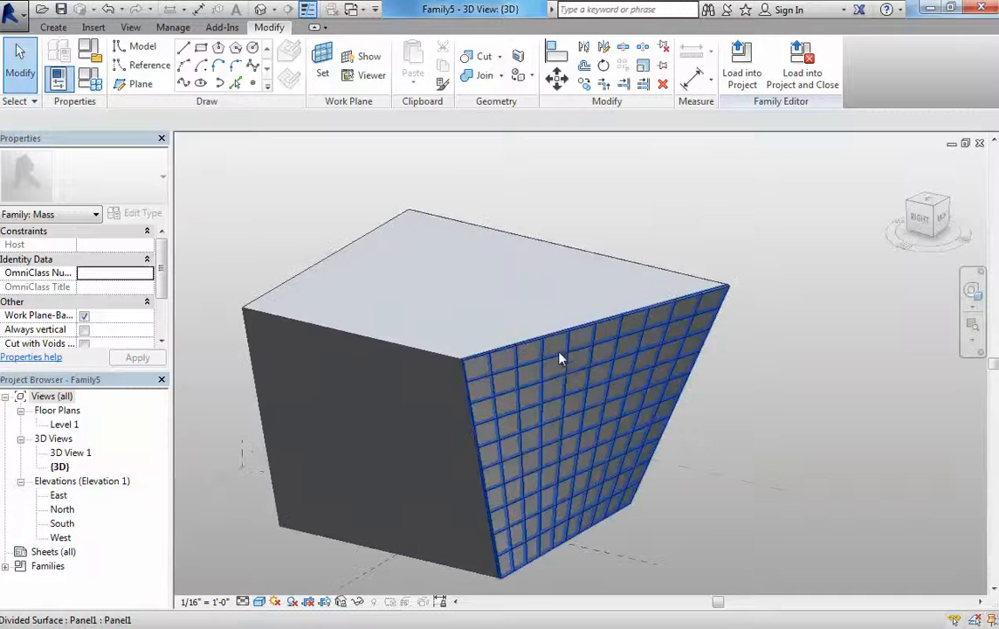
{"action": "left_click", "coordinate": [563, 340]}
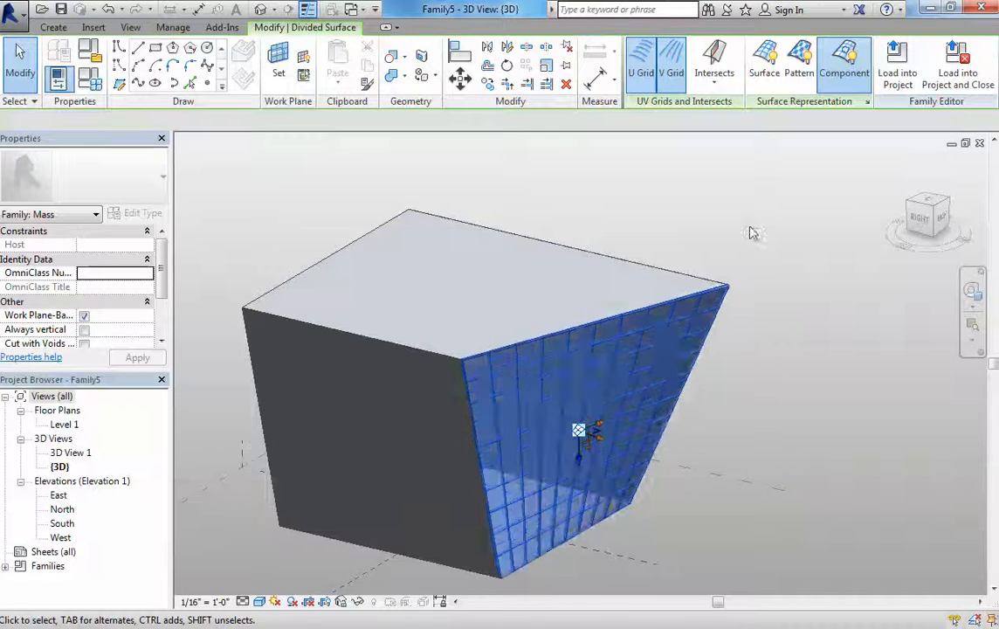
{"action": "scroll", "coordinate": [470, 337], "scroll_direction": "down", "scroll_amount": 2}
{"action": "middle_click_drag", "start_coordinate": [471, 337], "coordinate": [466, 274]}
{"action": "left_click", "coordinate": [137, 213]}
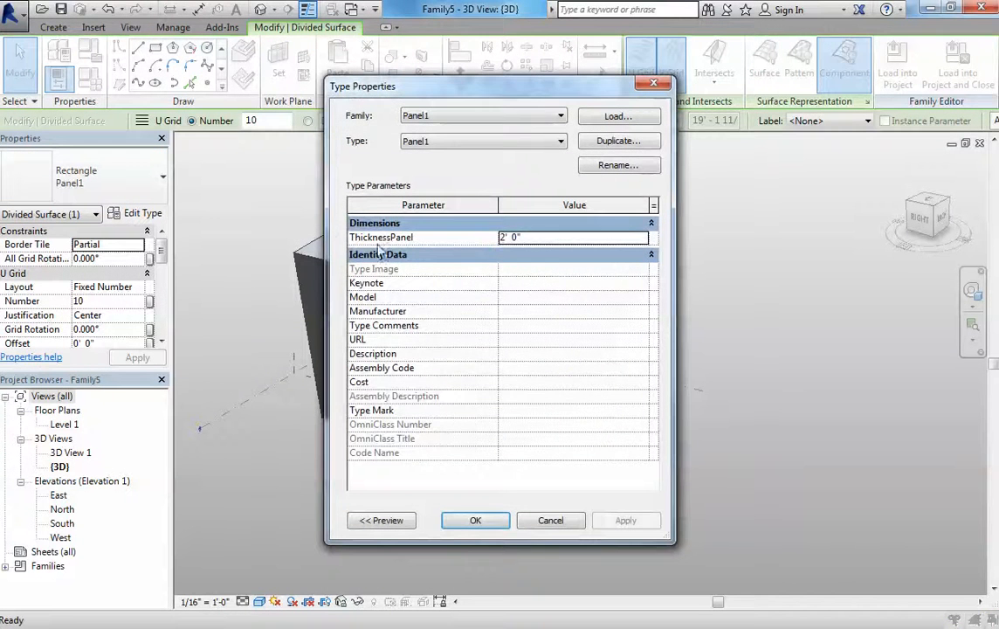
{"action": "double_click", "coordinate": [547, 237]}
{"action": "type", "text": "3"}
{"action": "left_click", "coordinate": [487, 522]}
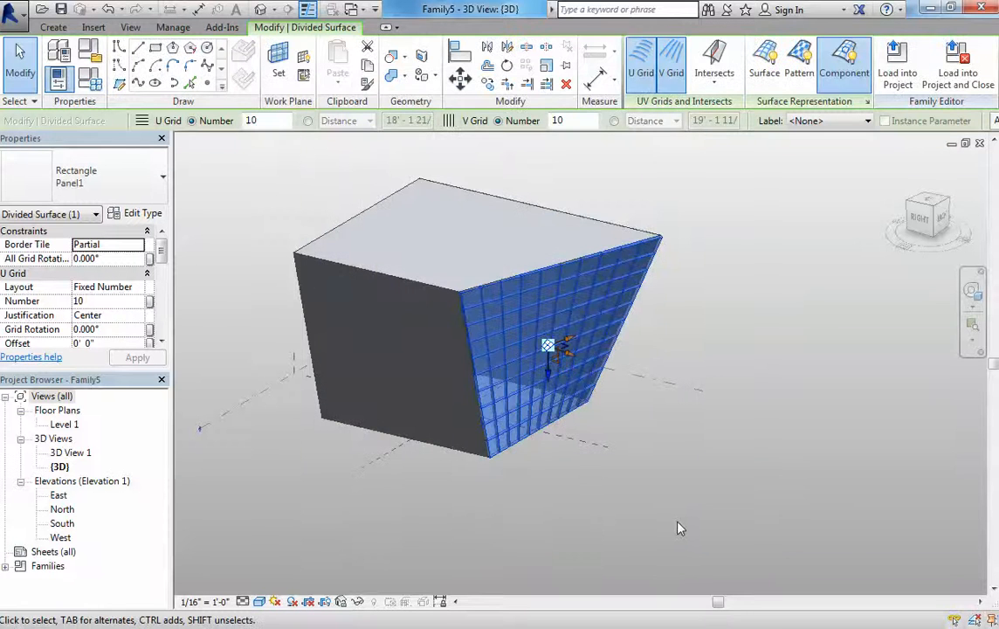
{"action": "left_click", "coordinate": [680, 531]}
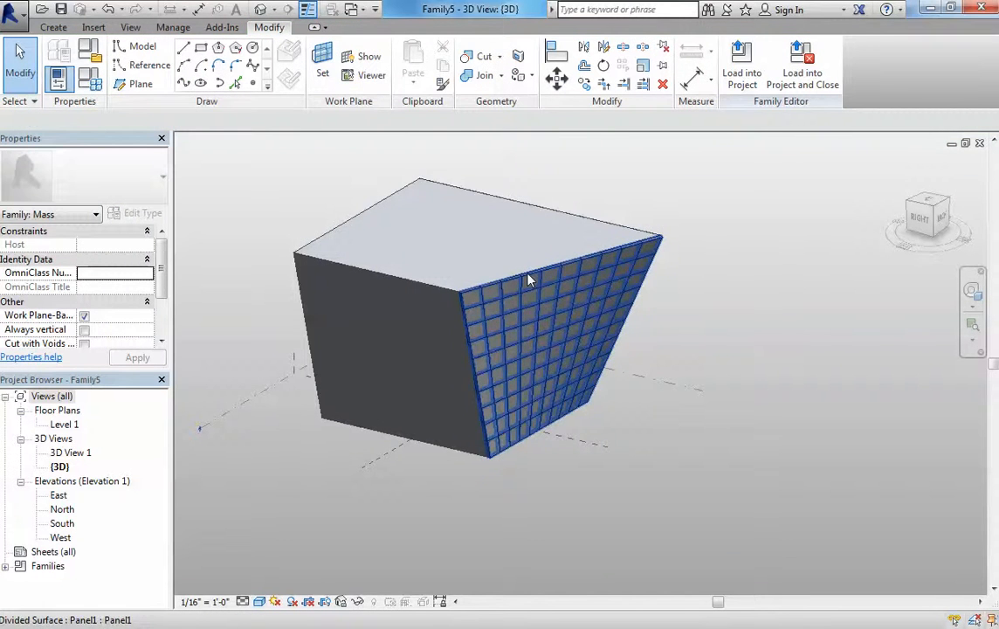
Set the ThicknessPanel type parameter of the panels on the divided surface to 1'
{"action": "key", "text": "Tab"}
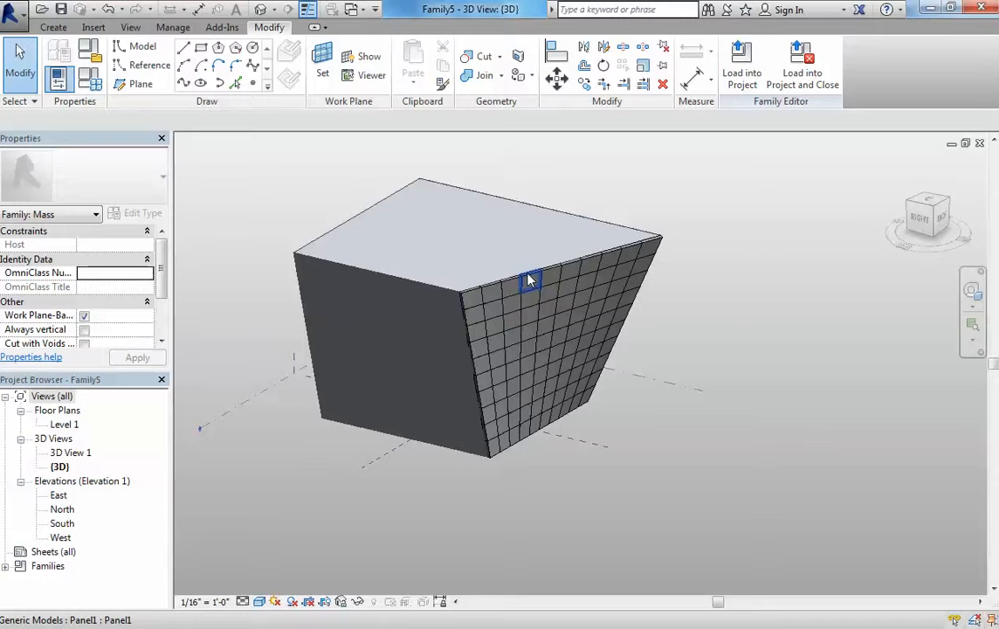
{"action": "left_click", "coordinate": [530, 297]}
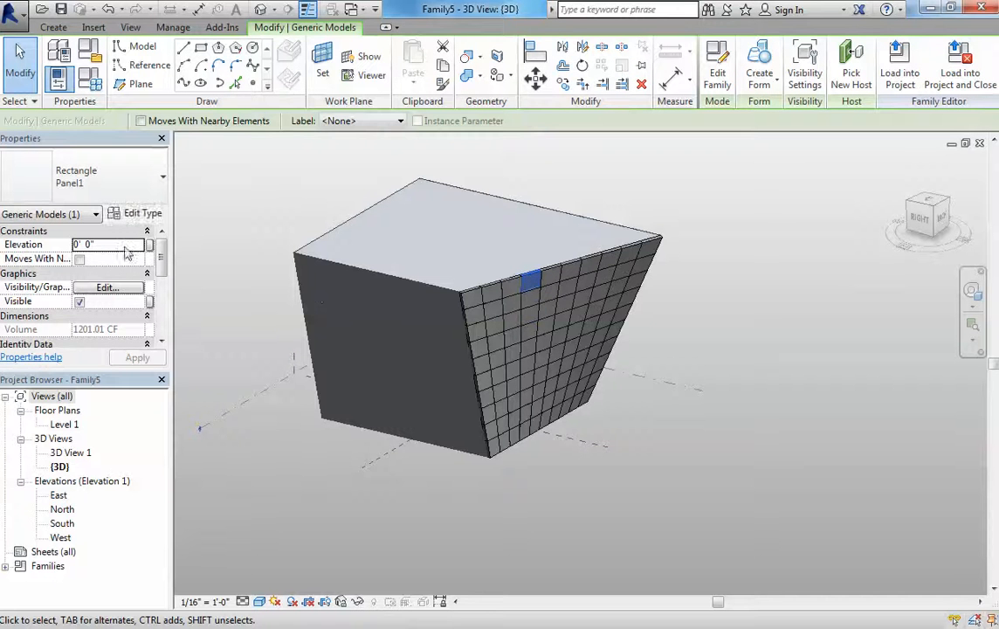
{"action": "mouse_move", "coordinate": [162, 258]}
{"action": "left_mouse_down"}
{"action": "mouse_move", "coordinate": [160, 312]}
{"action": "mouse_move", "coordinate": [161, 263]}
{"action": "left_mouse_up"}
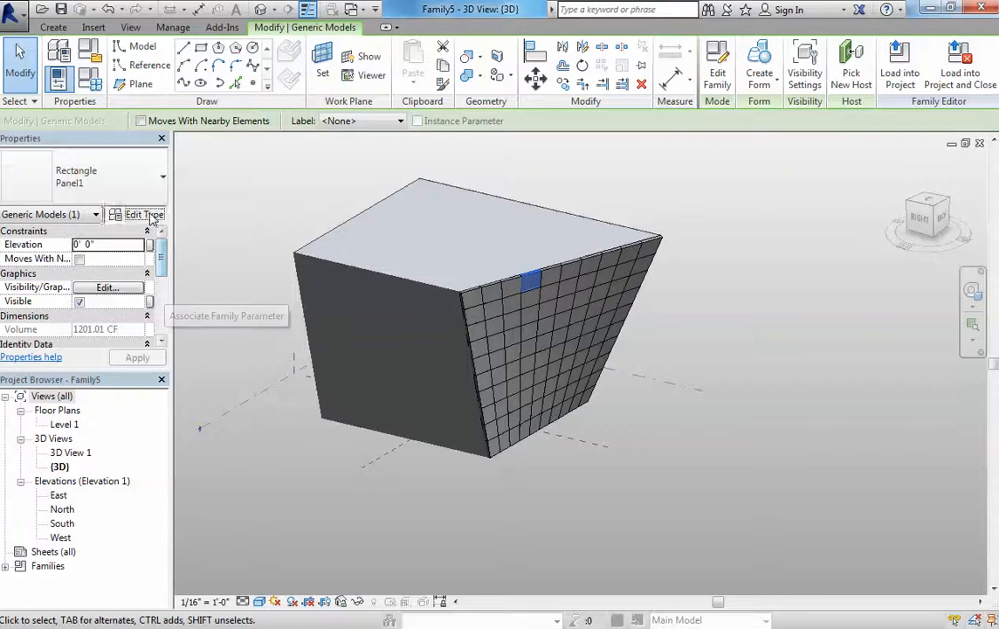
{"action": "left_click", "coordinate": [142, 214]}
{"action": "left_click", "coordinate": [548, 238]}
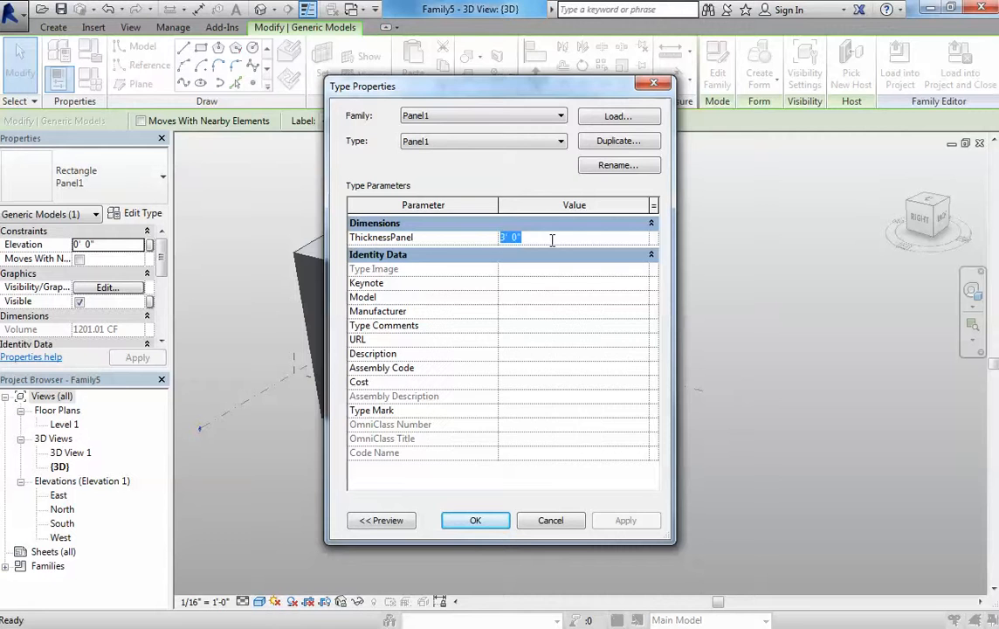
{"action": "type", "text": "1"}
{"action": "left_click", "coordinate": [479, 523]}
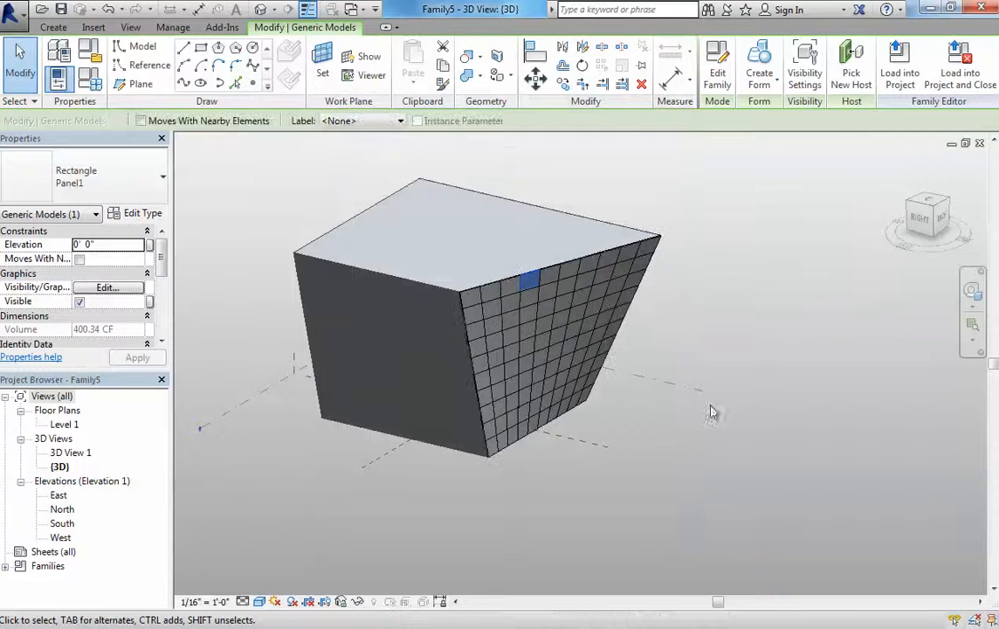
{"action": "left_click", "coordinate": [734, 303]}
Examine the panels on the divided mass face up close and compare them with the Panel1 family model
{"action": "scroll", "coordinate": [573, 272], "scroll_direction": "up", "scroll_amount": 3}
{"action": "scroll", "coordinate": [467, 297], "scroll_direction": "down", "scroll_amount": 1}
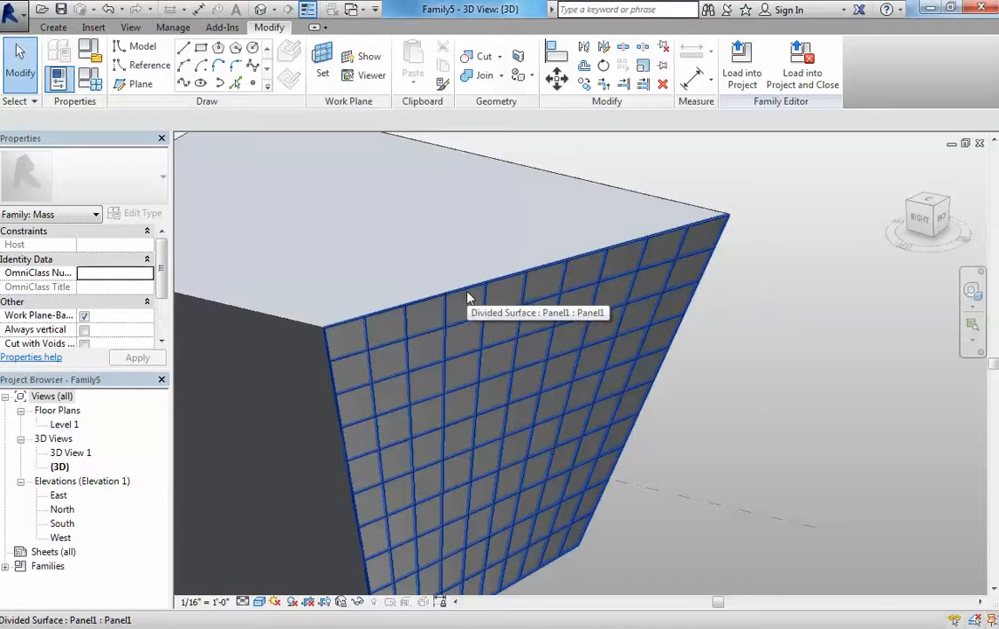
{"action": "scroll", "coordinate": [470, 292], "scroll_direction": "down", "scroll_amount": 2}
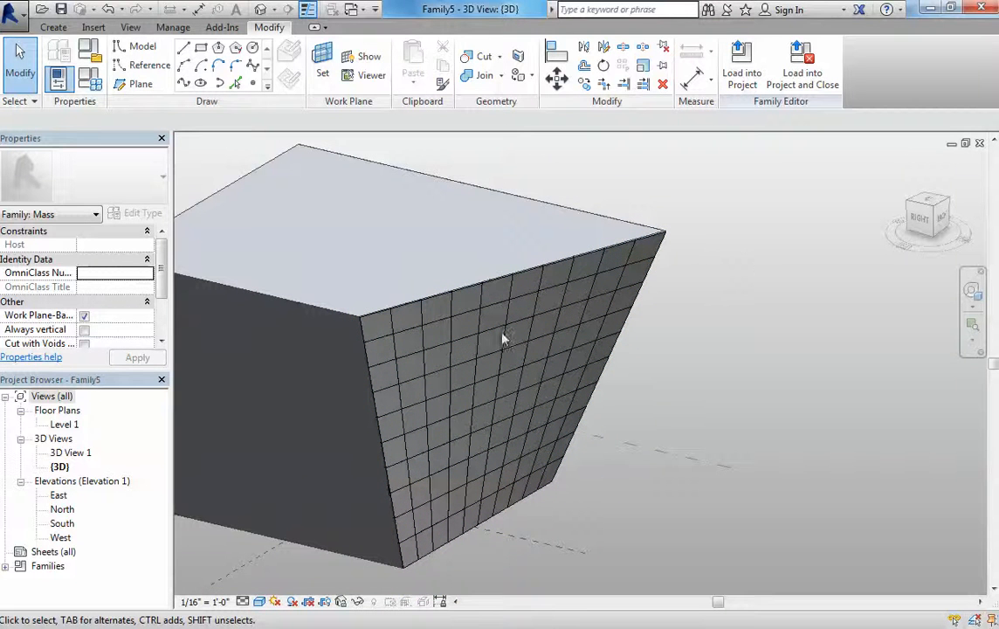
{"action": "left_click", "coordinate": [422, 301]}
{"action": "left_click", "coordinate": [734, 240]}
{"action": "scroll", "coordinate": [727, 239], "scroll_direction": "down", "scroll_amount": 1}
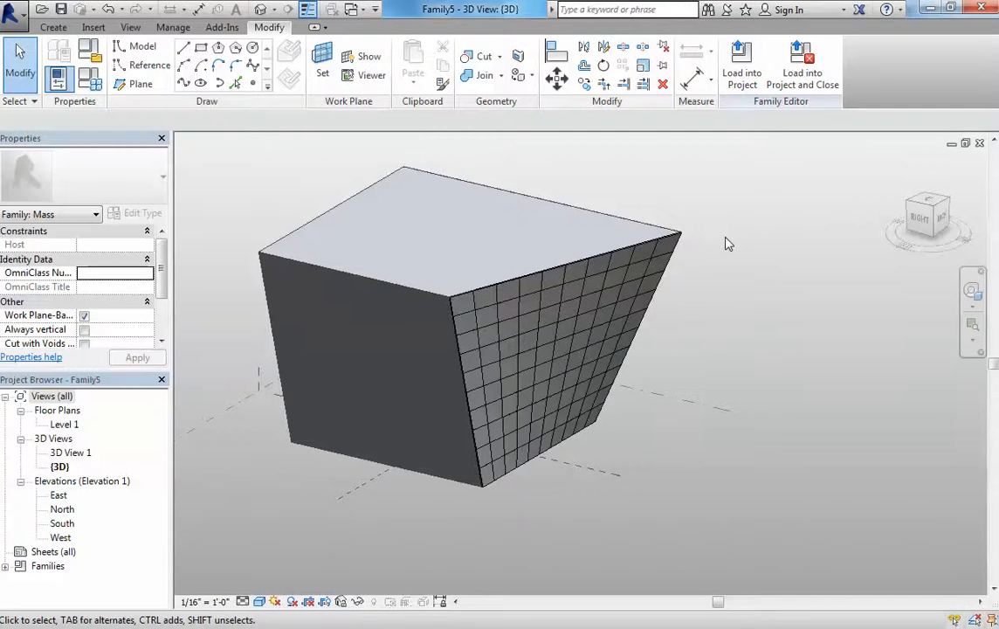
{"action": "key", "text": "ctrl+Tab"}
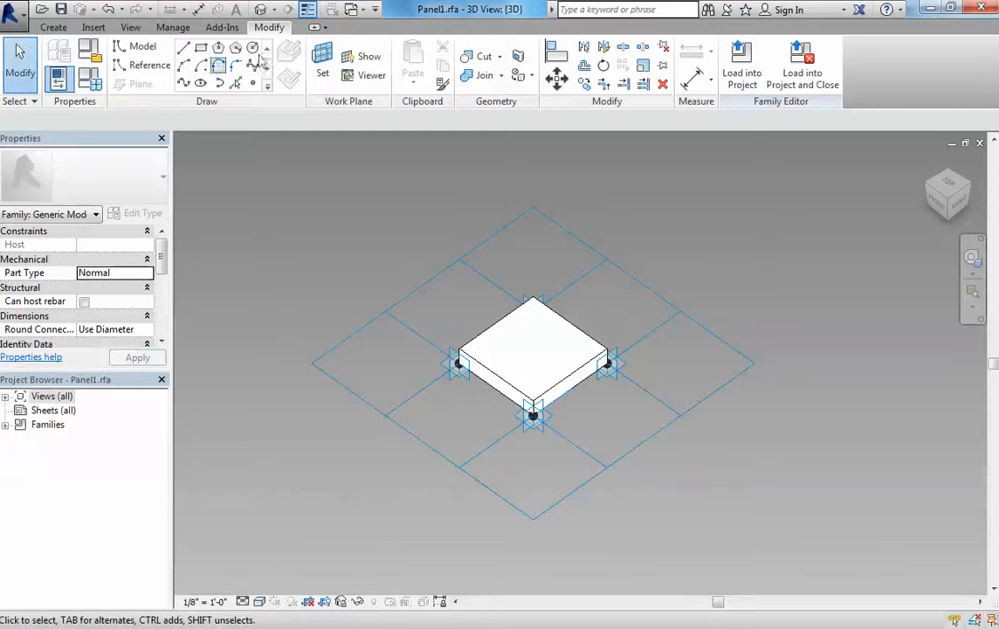
{"action": "middle_click_drag", "start_coordinate": [587, 297], "coordinate": [569, 294], "text": "shift"}
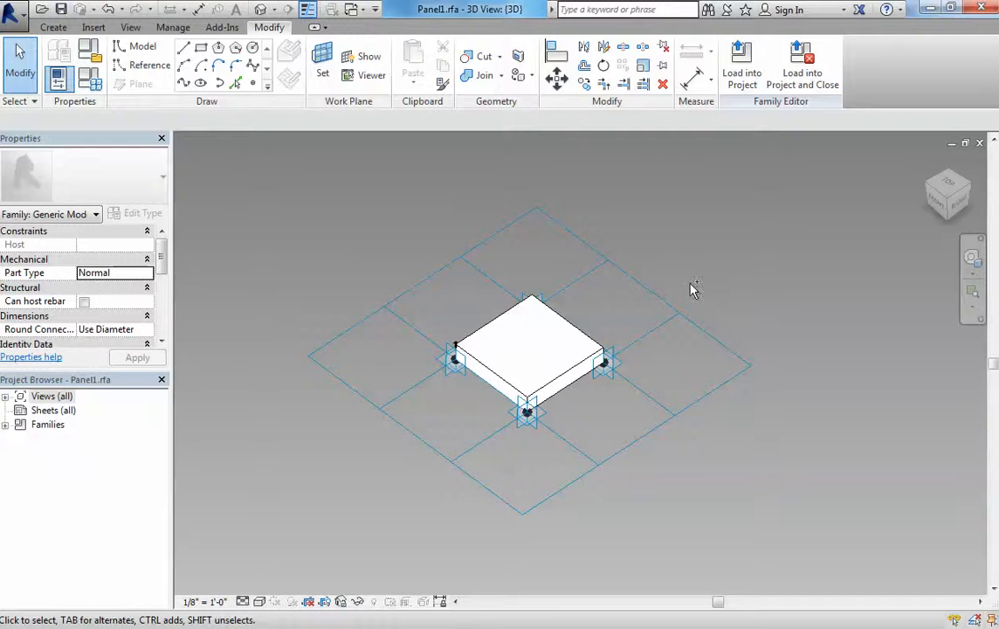
{"action": "key", "text": "ctrl+Tab"}
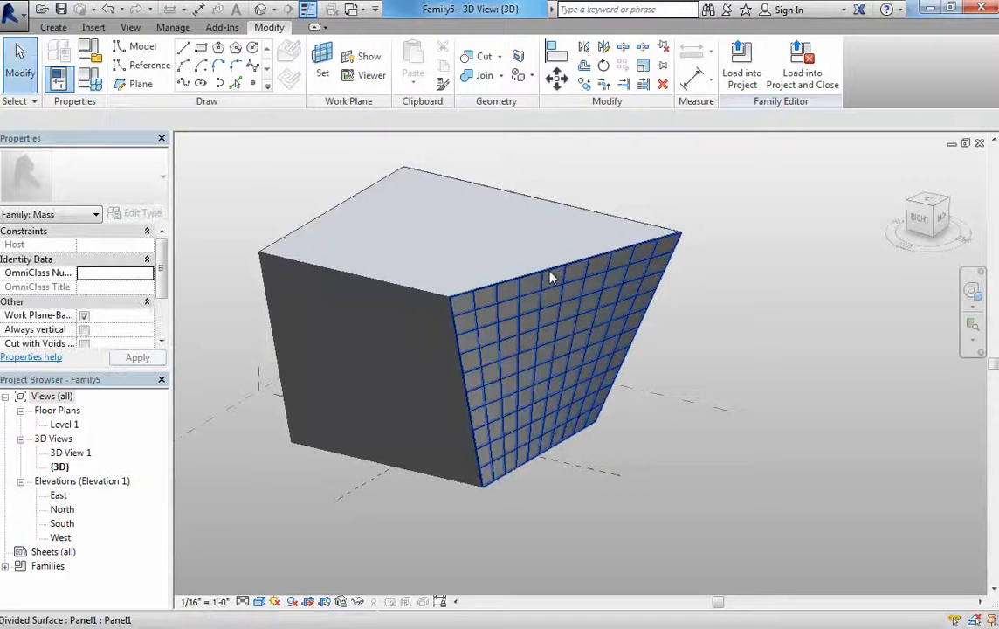
Set the panelled divided surface to a U grid number of 20 and a V grid number of 6
{"action": "left_click", "coordinate": [551, 278]}
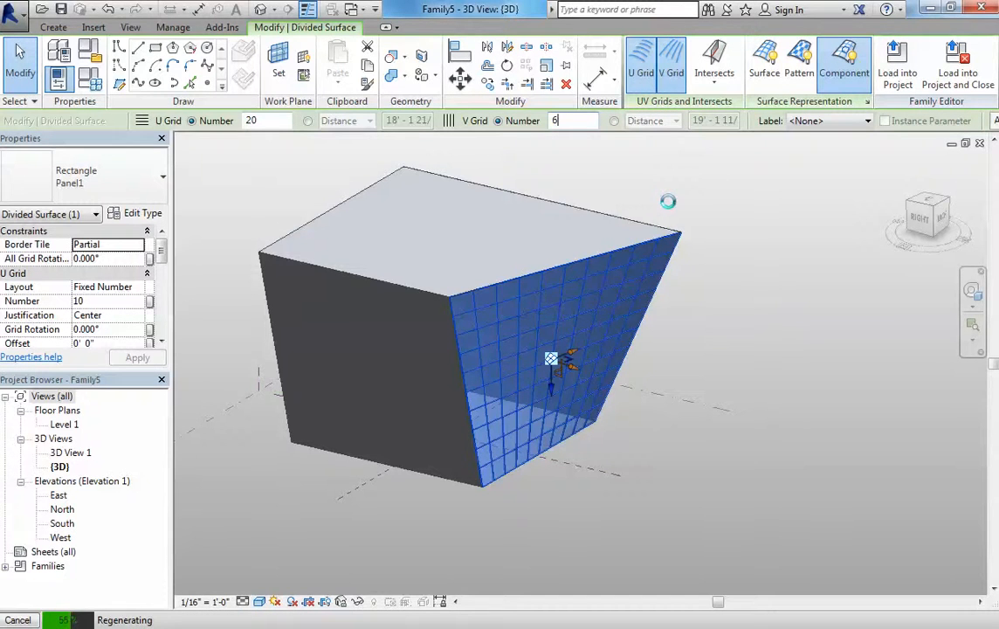
{"action": "left_click", "coordinate": [703, 201]}
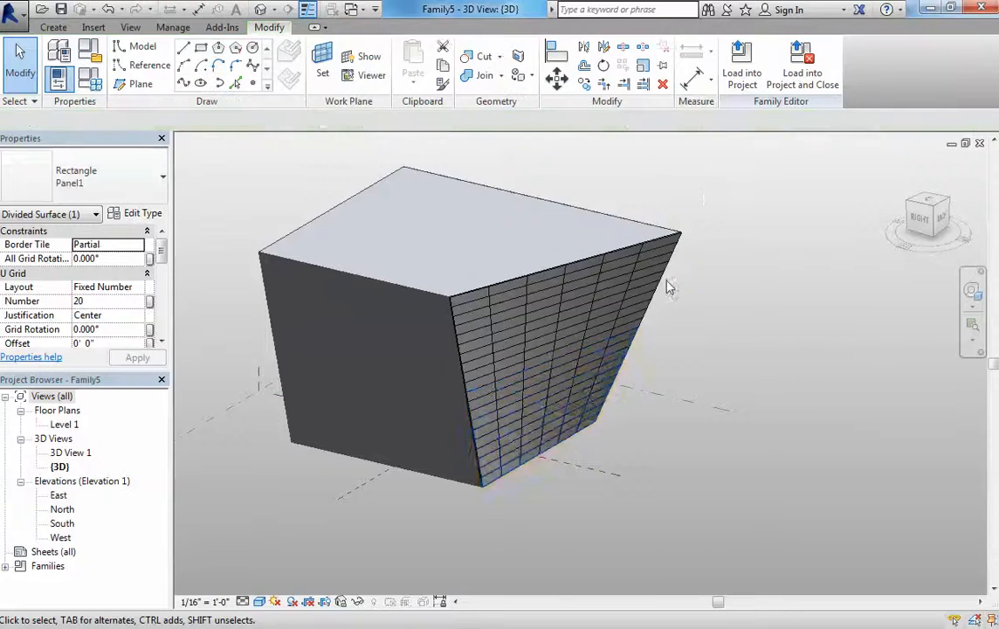
{"action": "scroll", "coordinate": [521, 395], "scroll_direction": "up", "scroll_amount": 5}
{"action": "middle_click_drag", "start_coordinate": [521, 395], "coordinate": [544, 380], "text": "shift"}
{"action": "scroll", "coordinate": [524, 411], "scroll_direction": "down", "scroll_amount": 6}
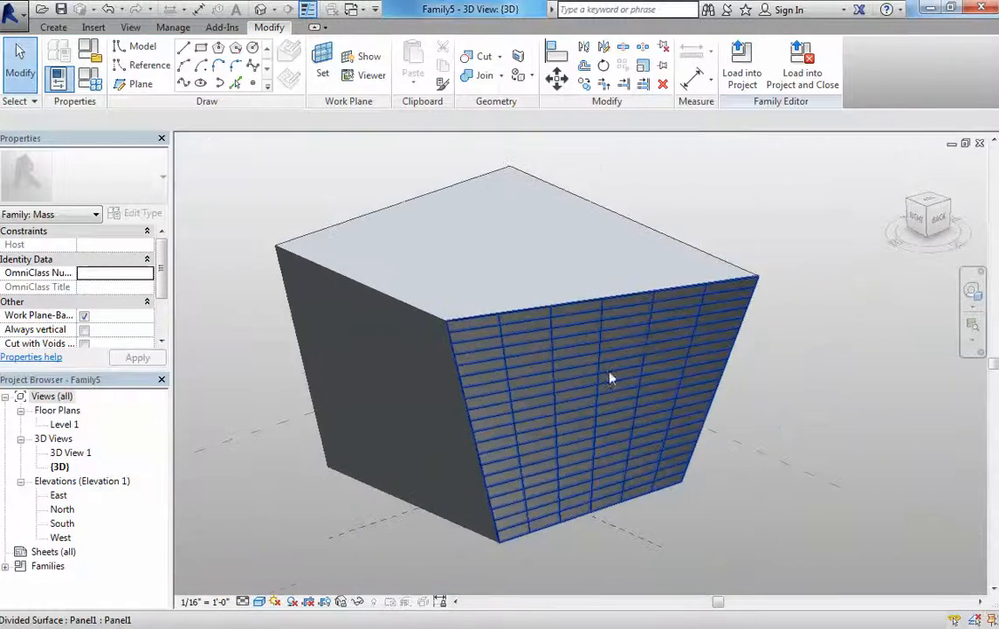
Delete the panelled divided surface from the warped mass face and divide the bare face again
{"action": "left_click", "coordinate": [625, 305]}
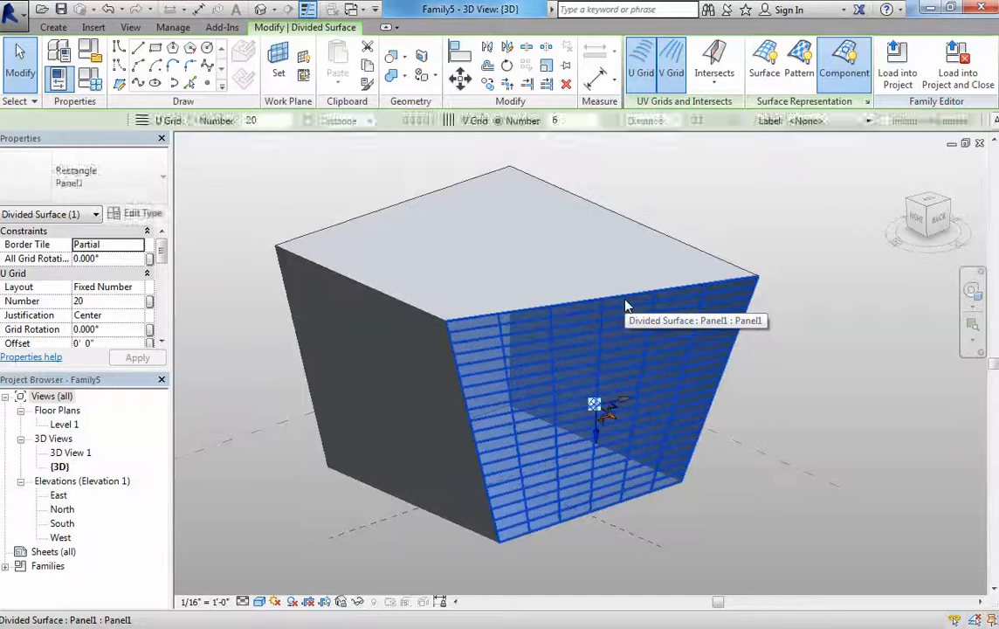
{"action": "key", "text": "Delete"}
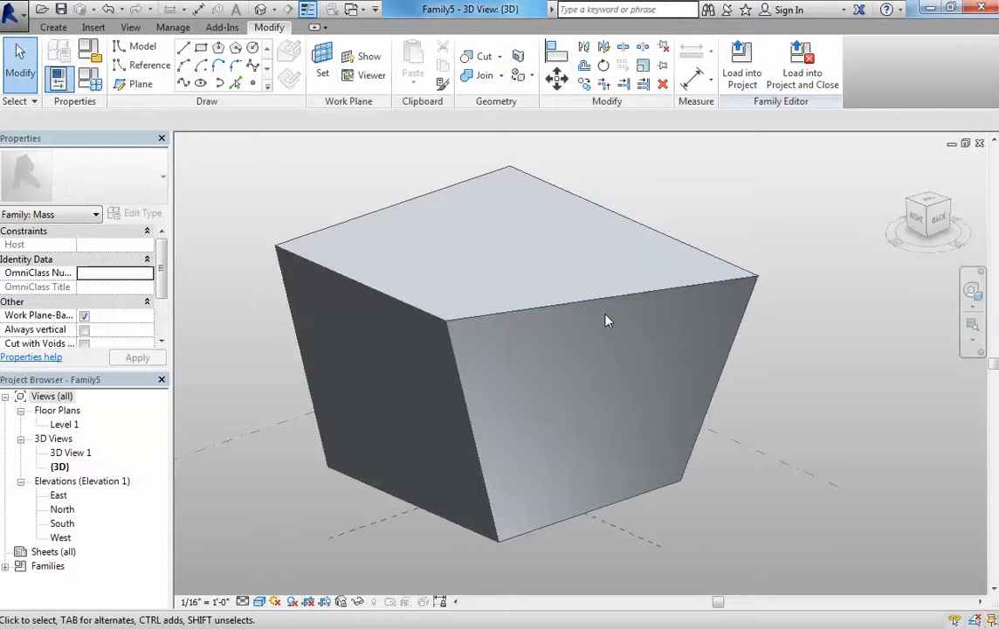
{"action": "key", "text": "Tab"}
{"action": "key", "text": "Tab"}
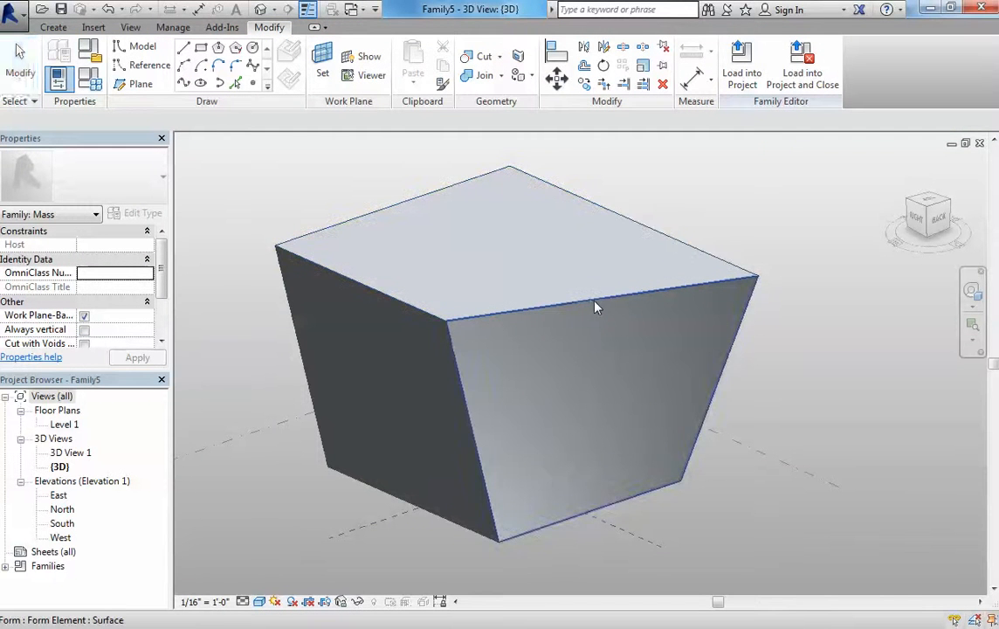
{"action": "left_click", "coordinate": [599, 307]}
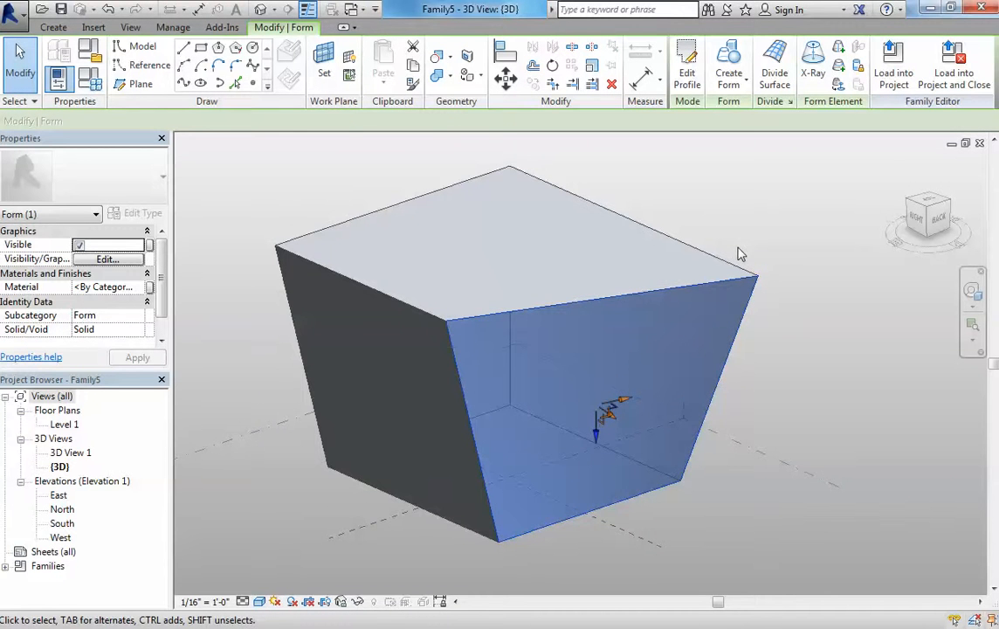
{"action": "scroll", "coordinate": [729, 248], "scroll_direction": "down", "scroll_amount": 2}
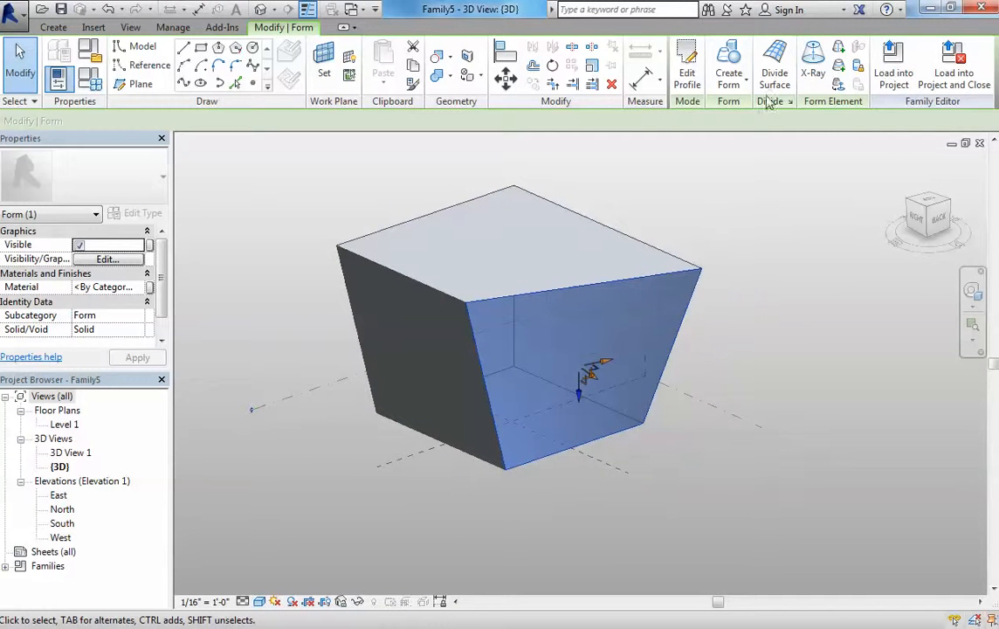
{"action": "left_click", "coordinate": [738, 181]}
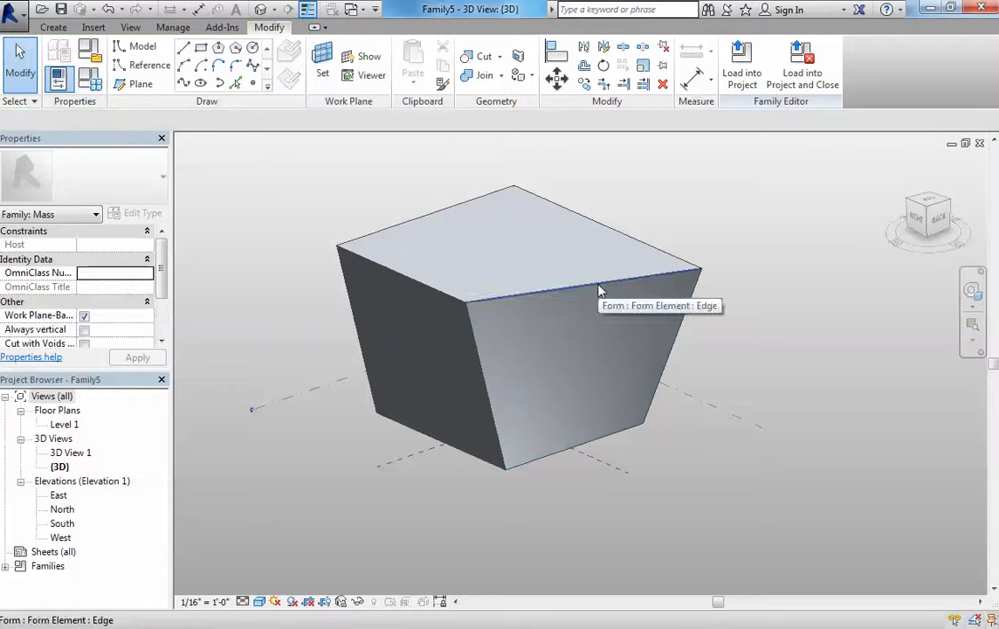
{"action": "key", "text": "Tab"}
{"action": "key", "text": "Tab"}
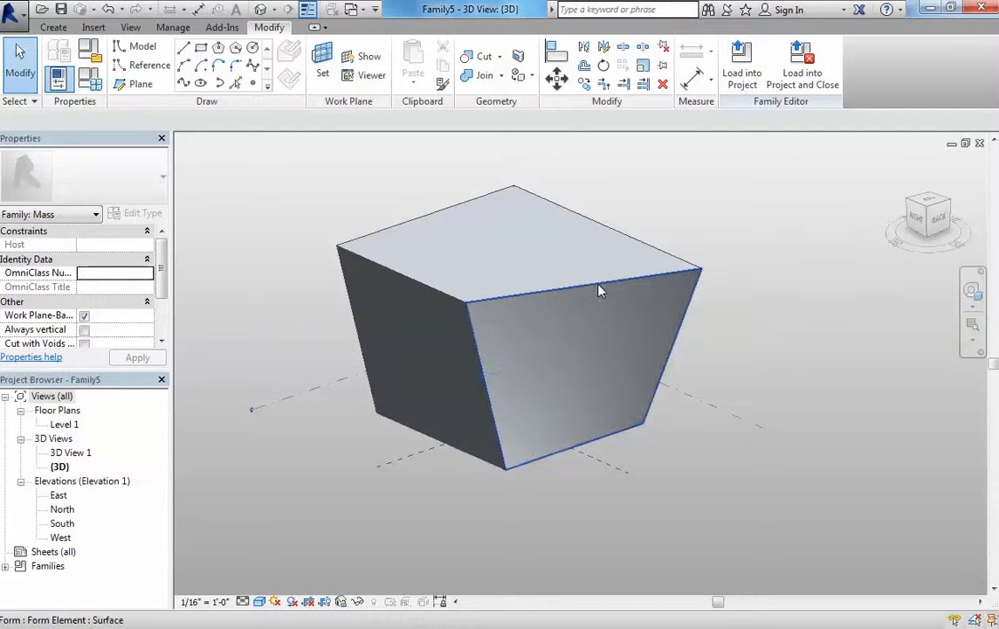
{"action": "left_click", "coordinate": [600, 291]}
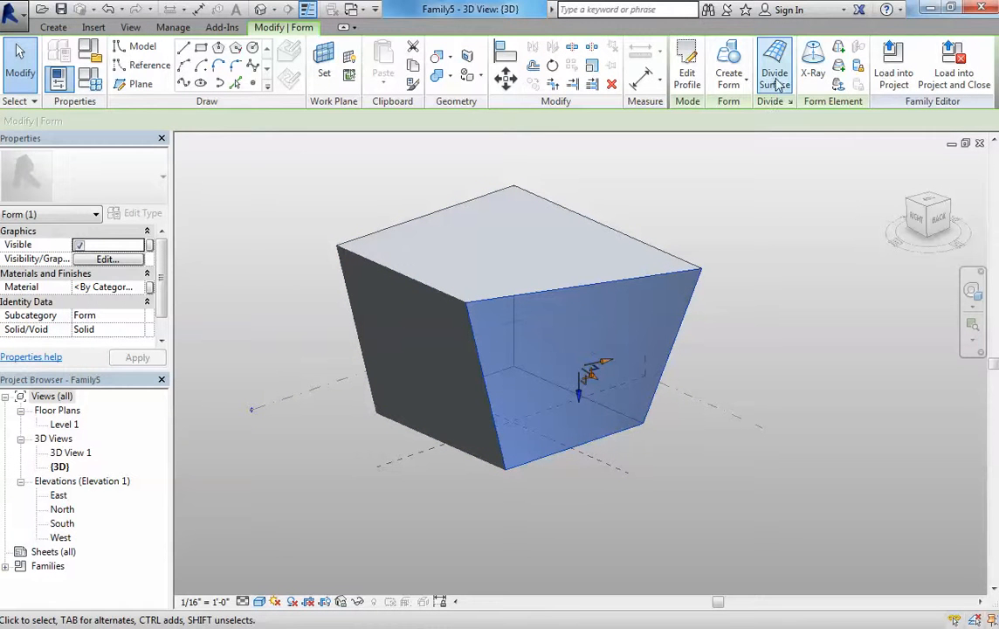
{"action": "left_click", "coordinate": [775, 77]}
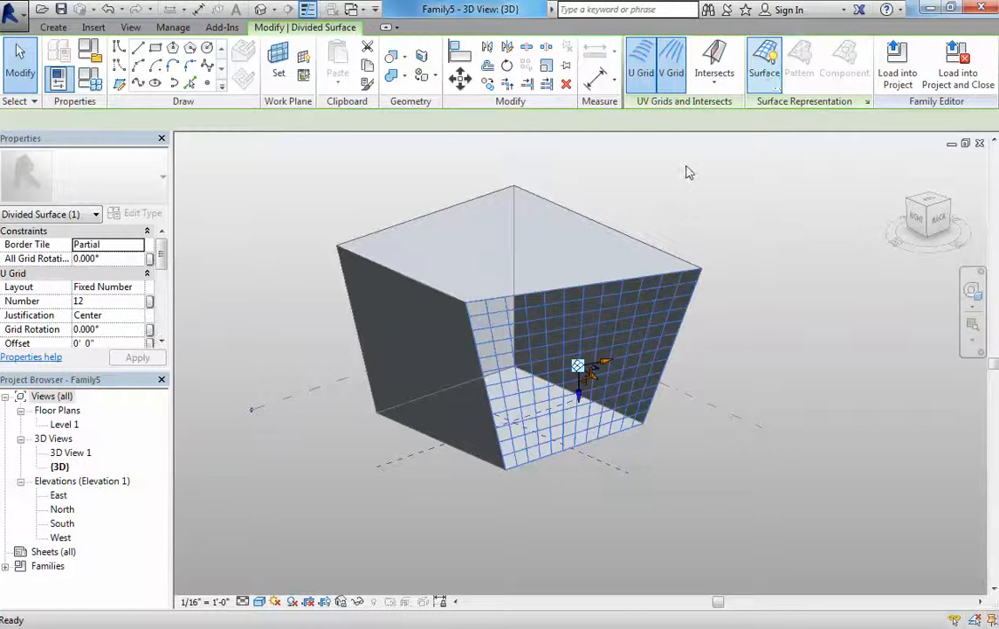
{"action": "left_click", "coordinate": [671, 202]}
Close the Panel1 family and save its changes
{"action": "key", "text": "ctrl+Tab"}
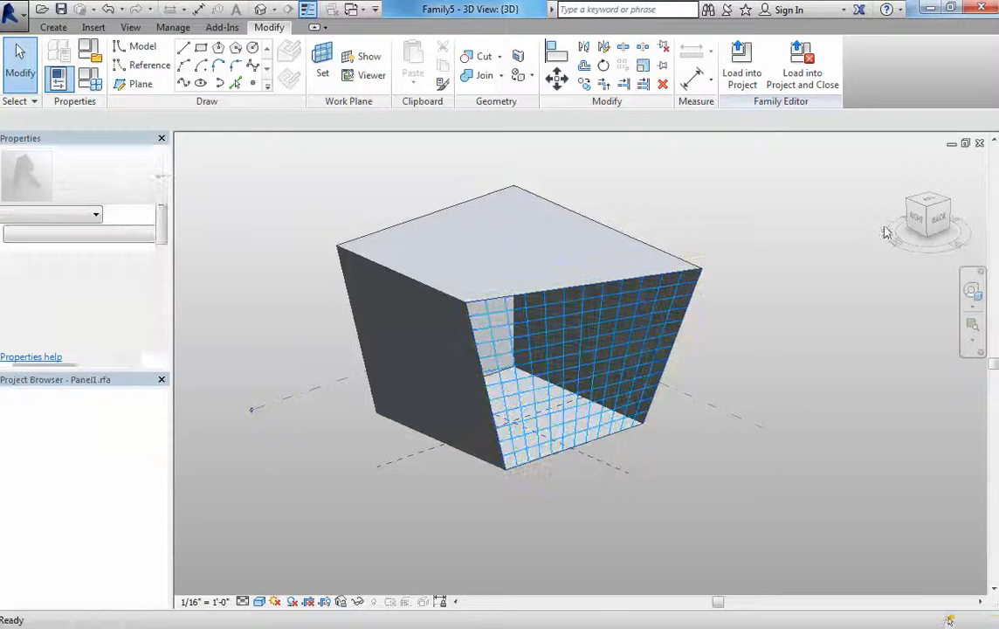
{"action": "left_click", "coordinate": [979, 143]}
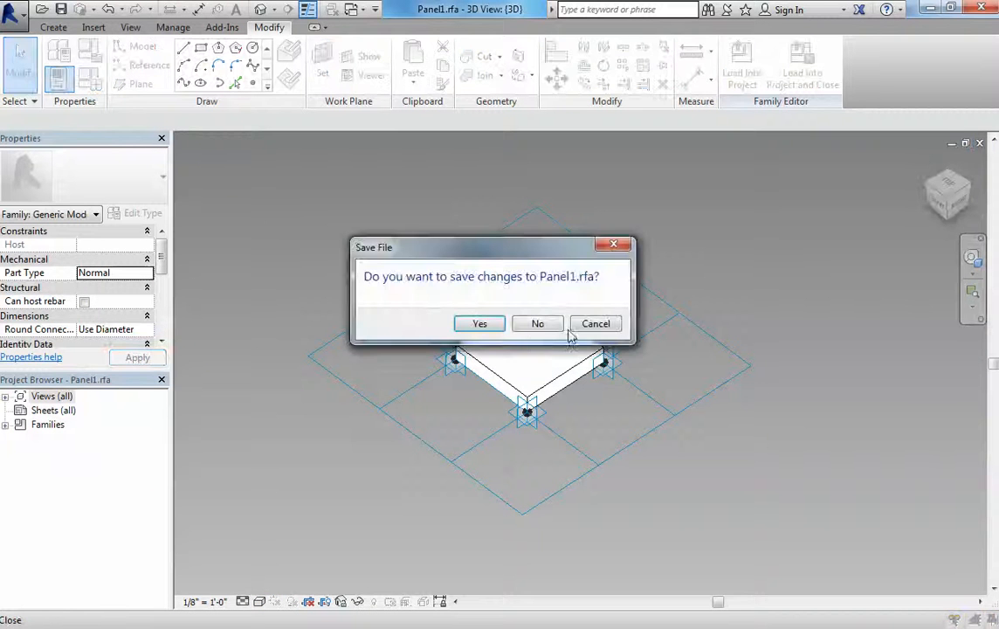
{"action": "left_click", "coordinate": [479, 324]}
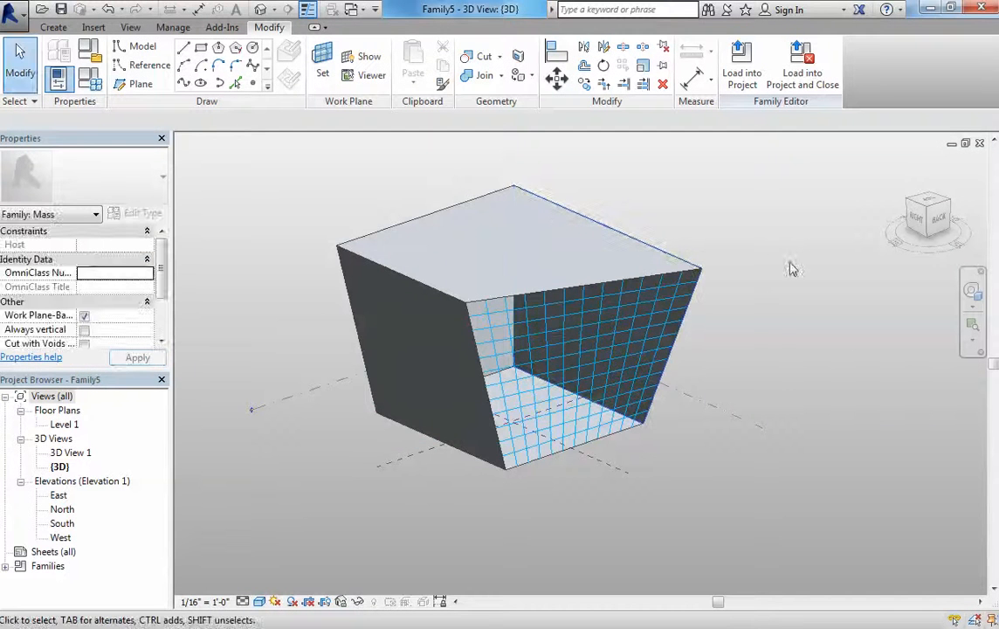
Create a new family from the Generic Model Adaptive.rft template
{"action": "left_click", "coordinate": [13, 13]}
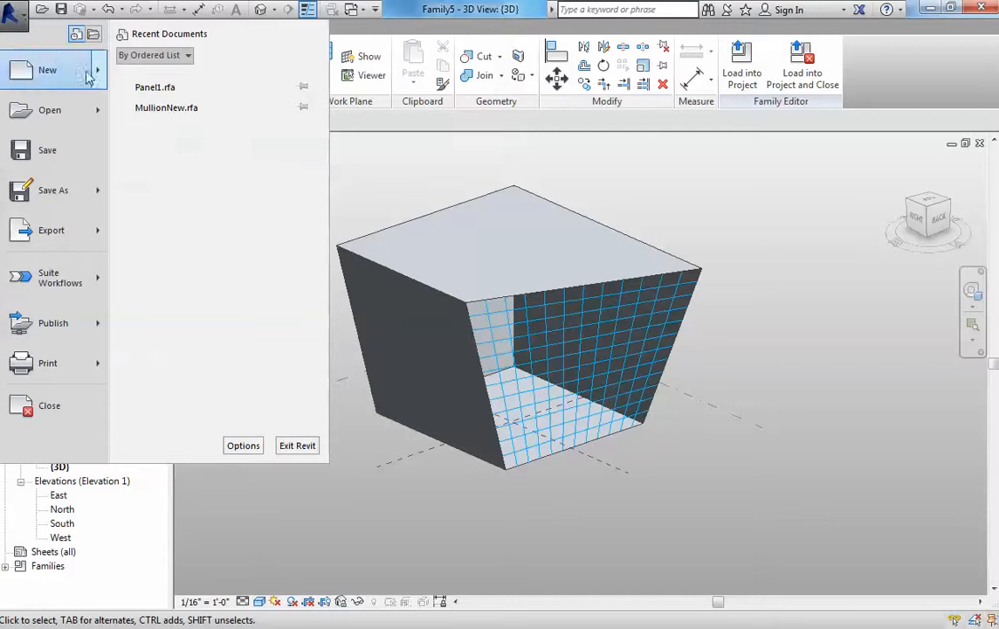
{"action": "mouse_move", "coordinate": [105, 77]}
{"action": "left_click", "coordinate": [166, 105]}
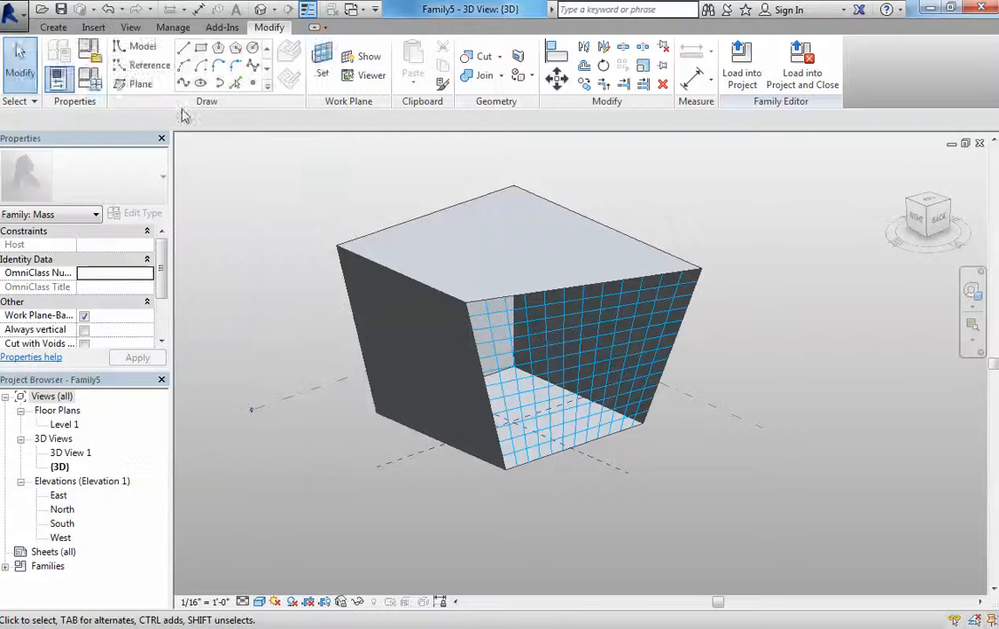
{"action": "left_click_drag", "start_coordinate": [659, 208], "coordinate": [661, 285]}
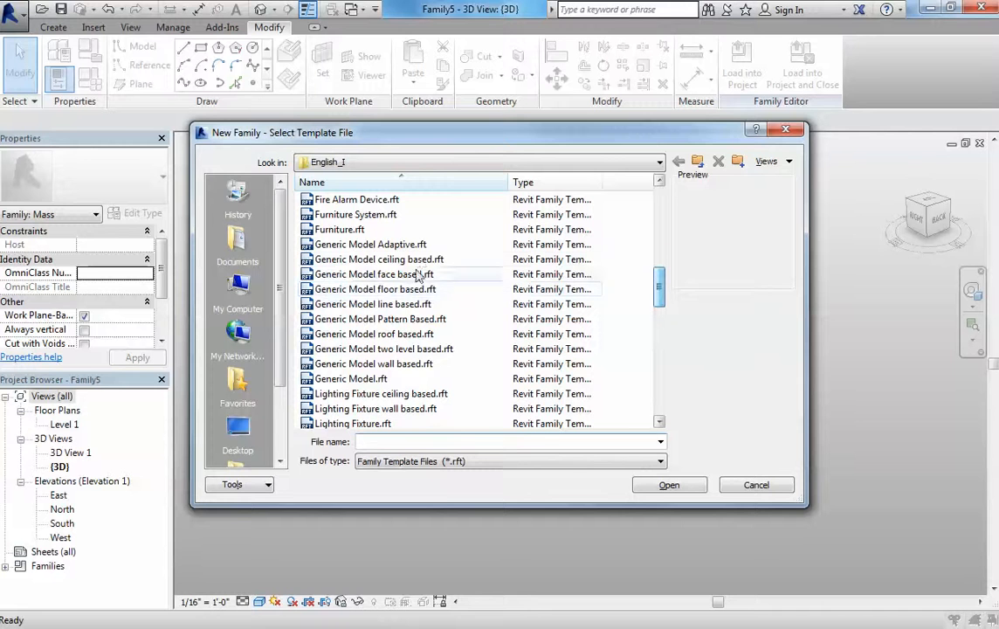
{"action": "left_click", "coordinate": [366, 247]}
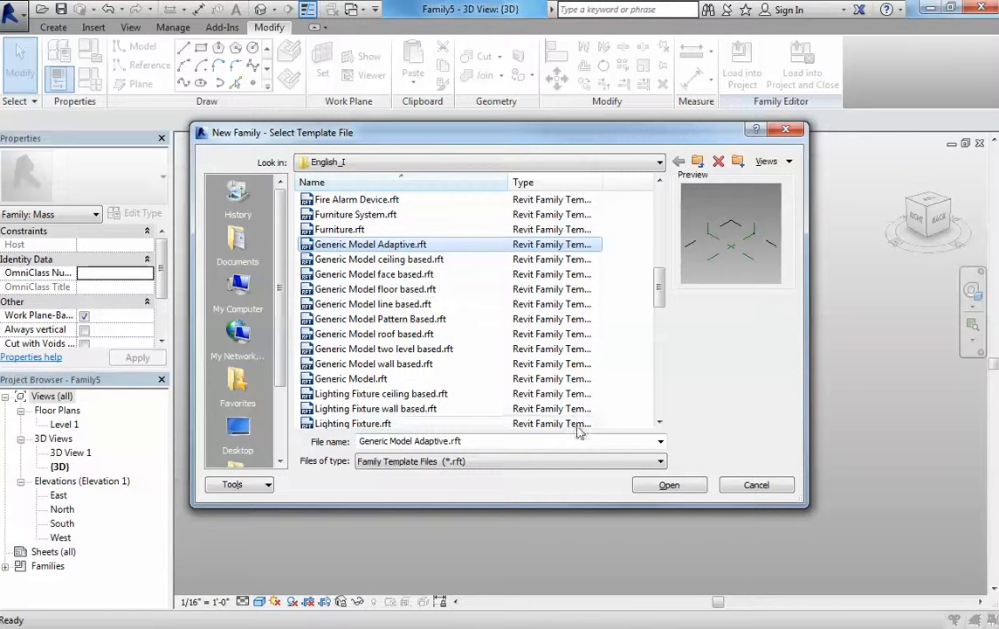
{"action": "left_click", "coordinate": [664, 486]}
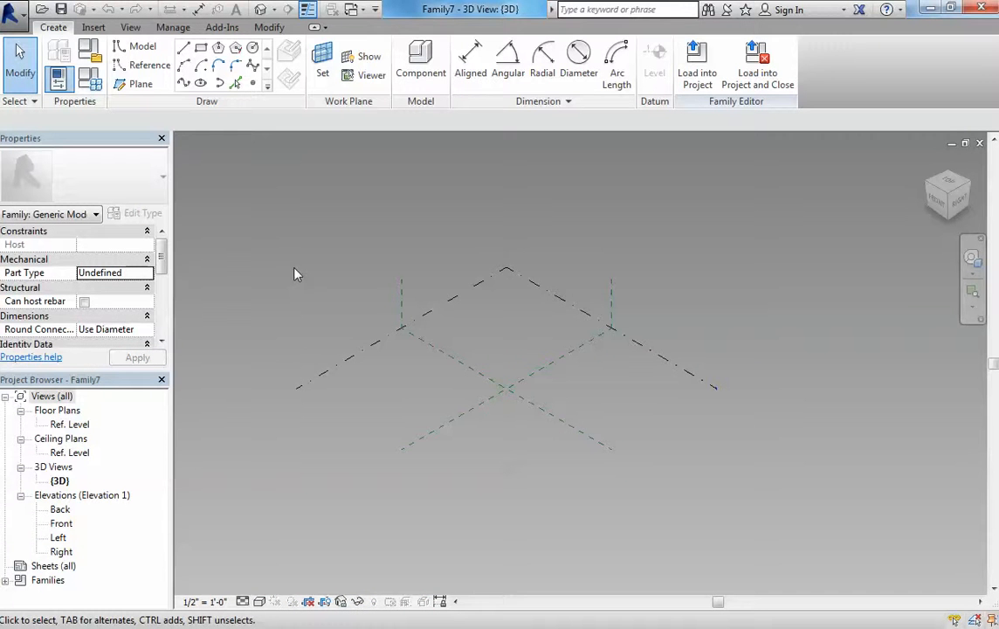
{"action": "middle_click_drag", "start_coordinate": [426, 307], "coordinate": [417, 346], "text": "shift"}
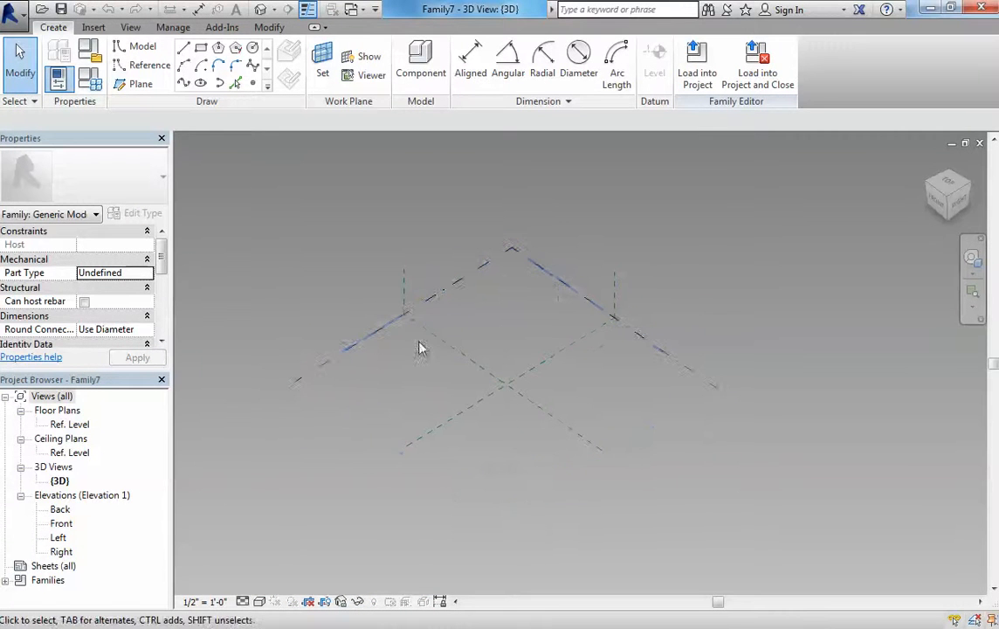
{"action": "left_click", "coordinate": [367, 349]}
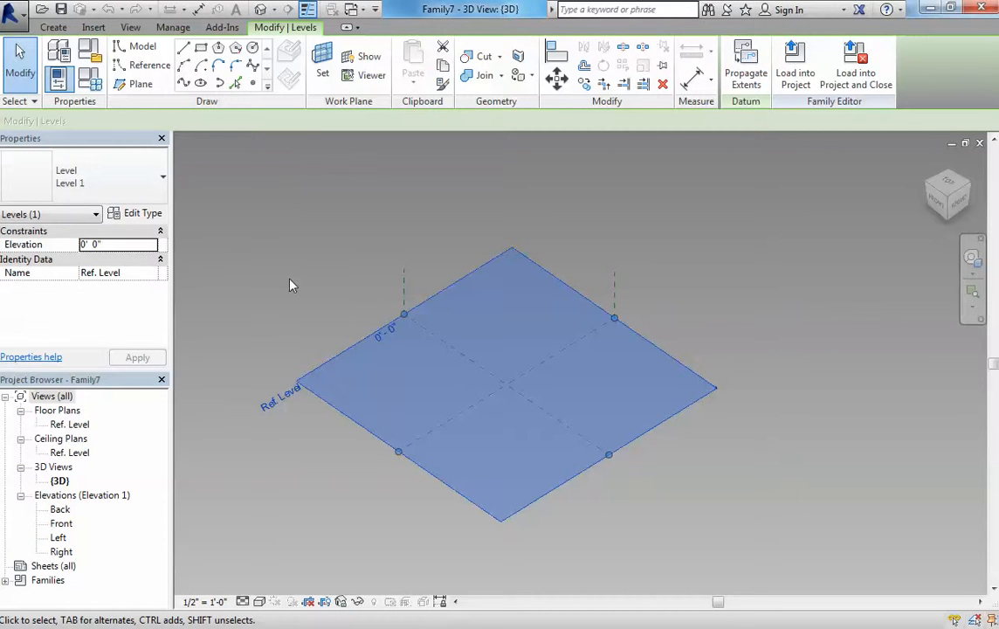
{"action": "left_click", "coordinate": [279, 235]}
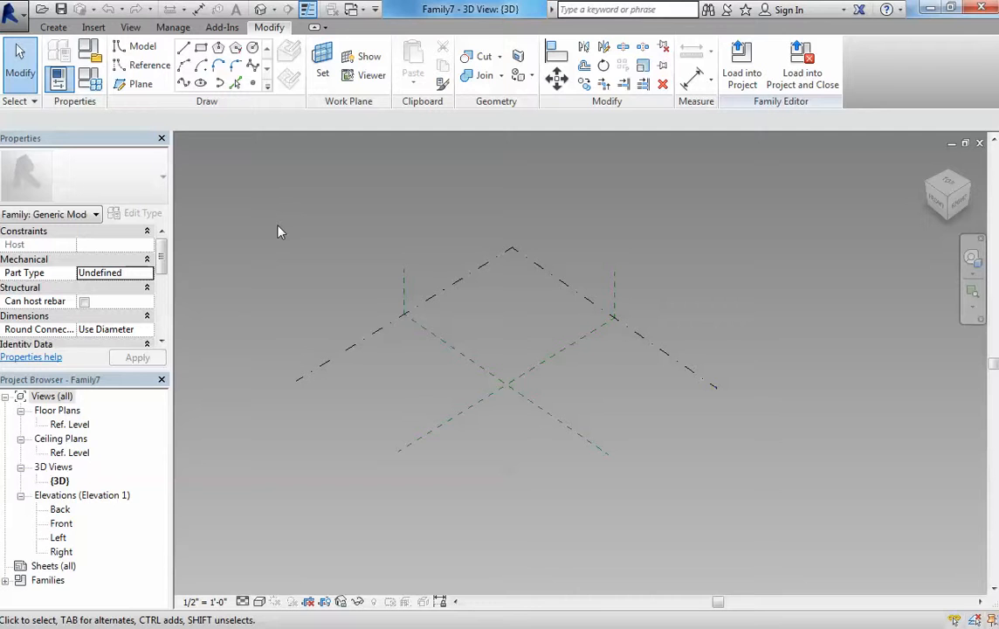
Place four reference points on the Ref. Level plane, one in each quadrant formed by the reference planes
{"action": "left_click", "coordinate": [253, 84]}
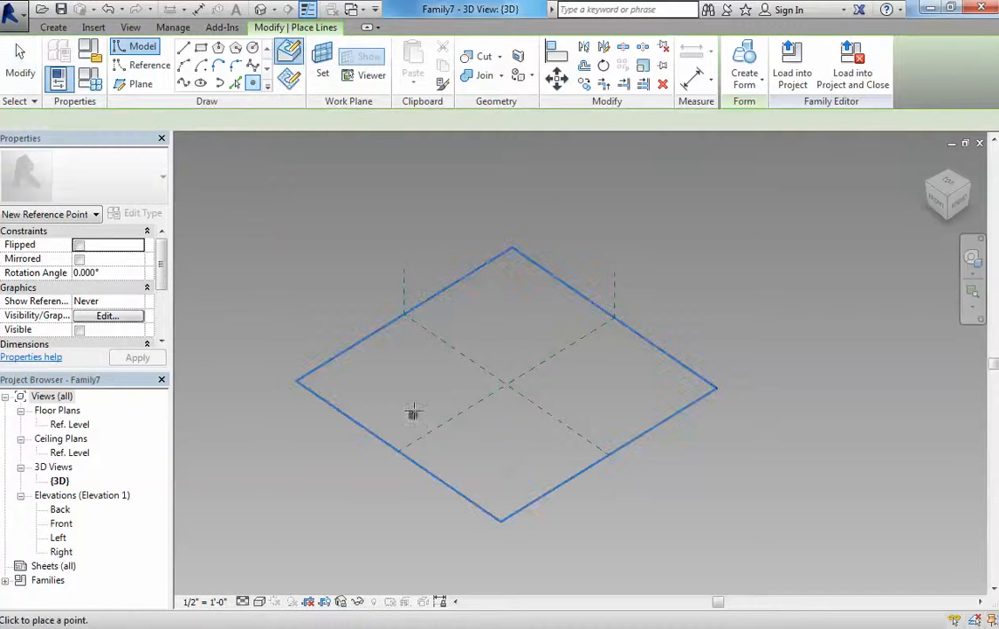
{"action": "left_click", "coordinate": [417, 380]}
{"action": "left_click", "coordinate": [470, 353]}
{"action": "left_click", "coordinate": [510, 311]}
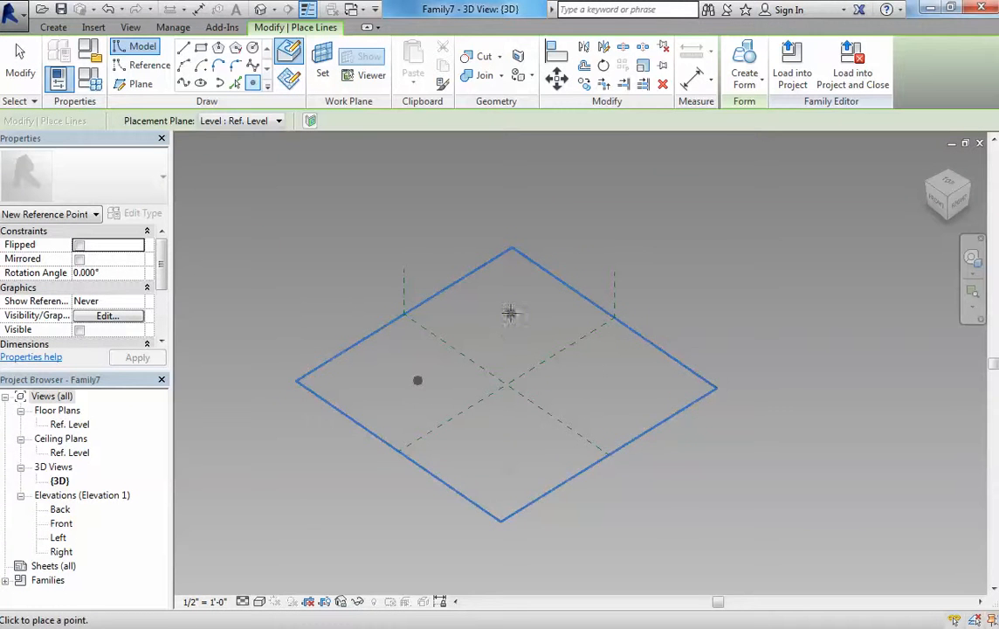
{"action": "left_click", "coordinate": [601, 385]}
{"action": "left_click", "coordinate": [488, 447]}
{"action": "key", "text": "Escape"}
{"action": "key", "text": "Escape"}
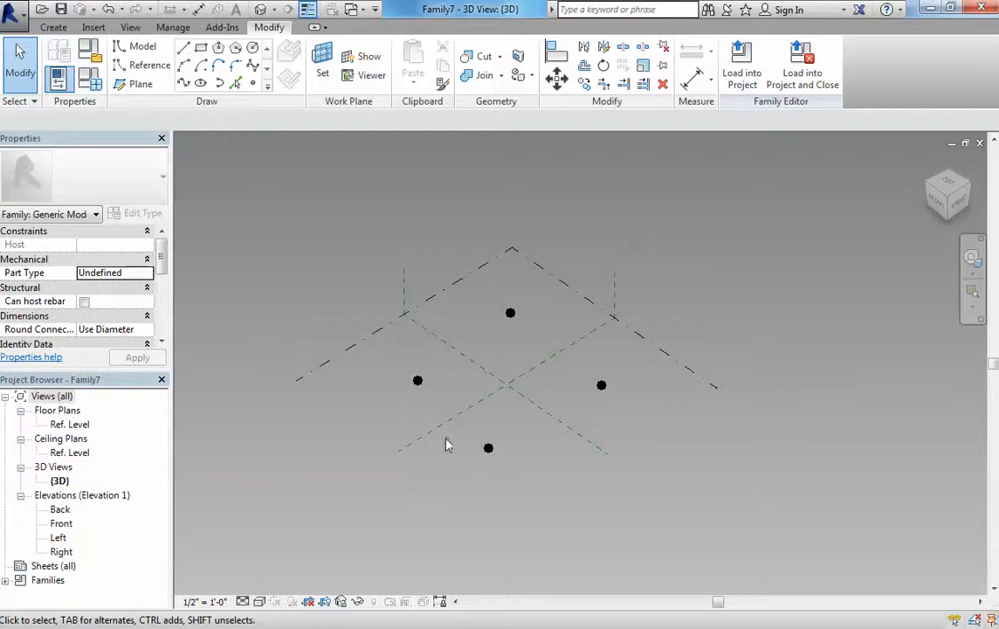
Make all four reference points adaptive
{"action": "middle_click_drag", "start_coordinate": [448, 424], "coordinate": [379, 362], "text": "shift"}
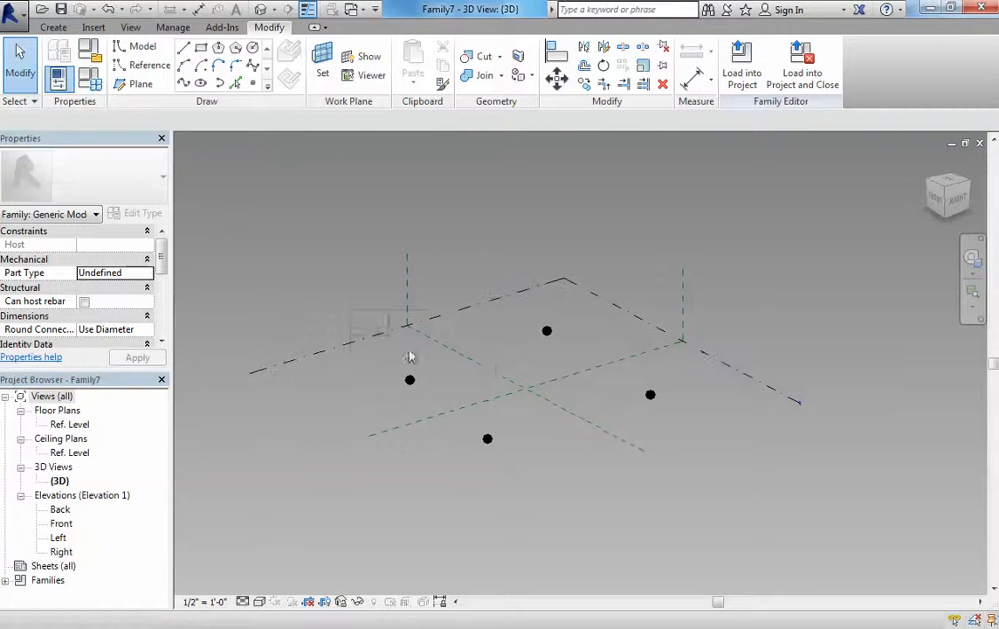
{"action": "left_click_drag", "start_coordinate": [350, 311], "coordinate": [669, 469]}
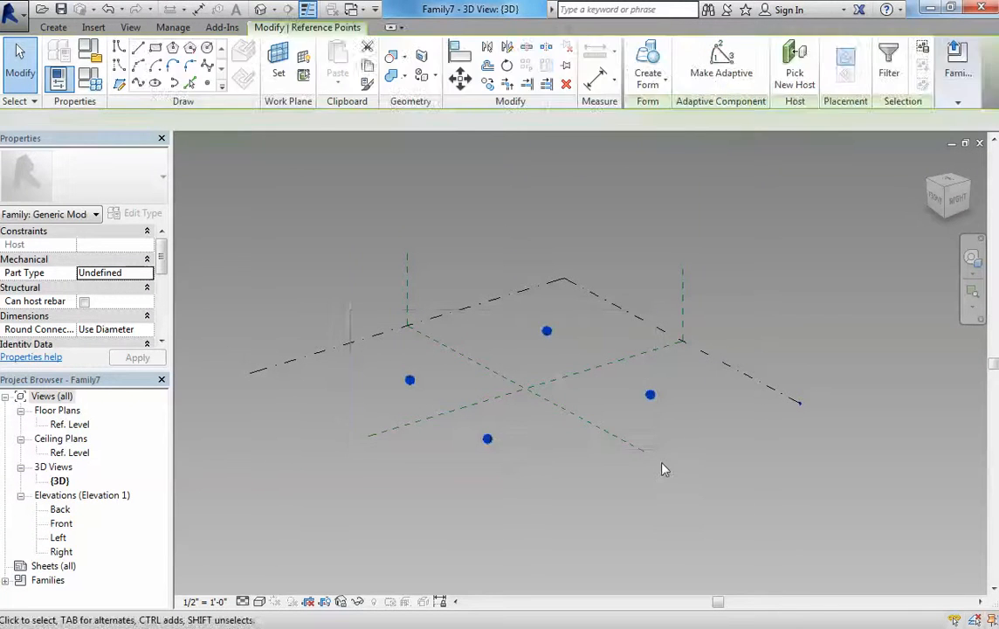
{"action": "left_click", "coordinate": [706, 74]}
{"action": "key", "text": "Escape"}
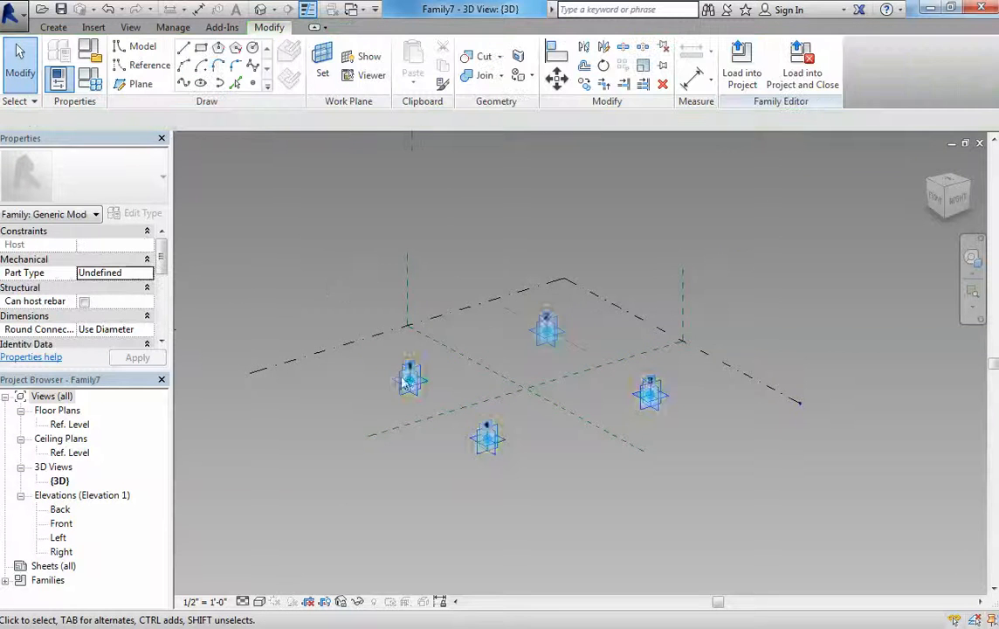
Draw a closed chain of reference lines through adaptive points 1, 2, 3, 4 and back to 1, with 3D Snapping enabled
{"action": "scroll", "coordinate": [412, 380], "scroll_direction": "up", "scroll_amount": 3}
{"action": "middle_click_drag", "start_coordinate": [473, 383], "coordinate": [374, 388]}
{"action": "scroll", "coordinate": [379, 379], "scroll_direction": "down", "scroll_amount": 2}
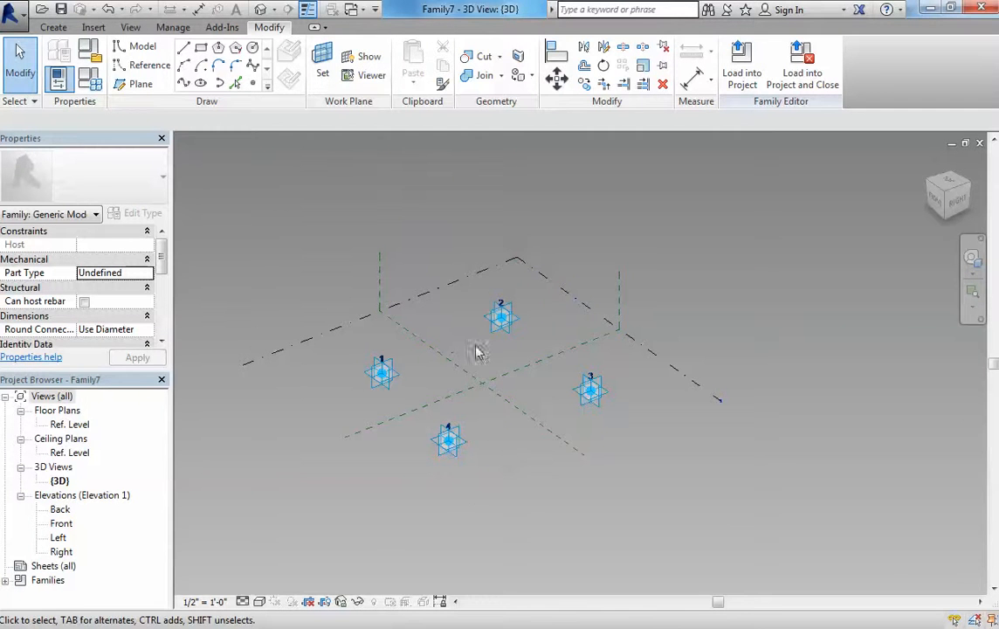
{"action": "left_click", "coordinate": [144, 65]}
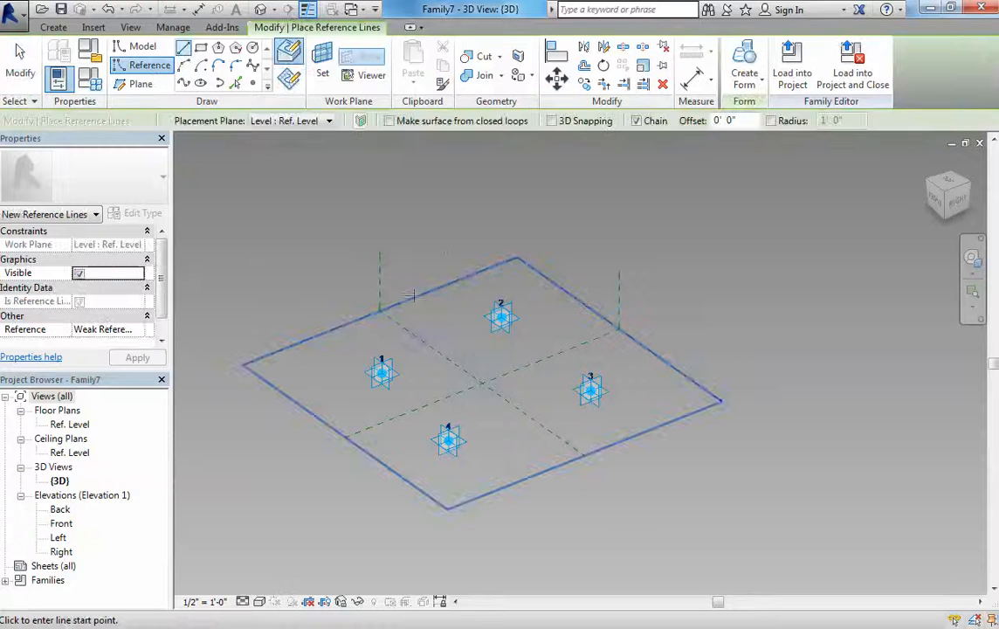
{"action": "left_click", "coordinate": [552, 122]}
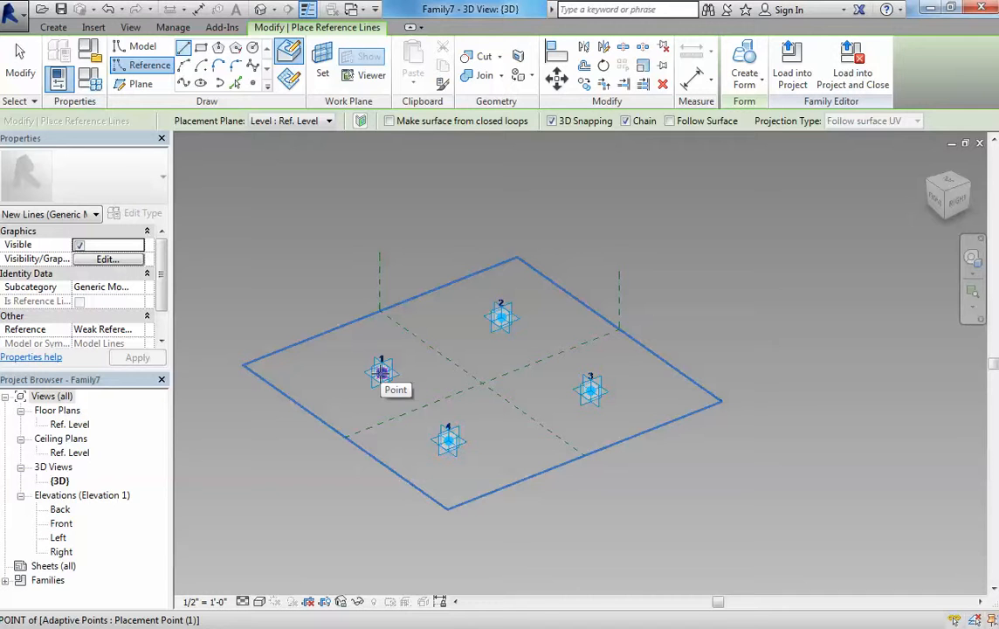
{"action": "left_click", "coordinate": [380, 372]}
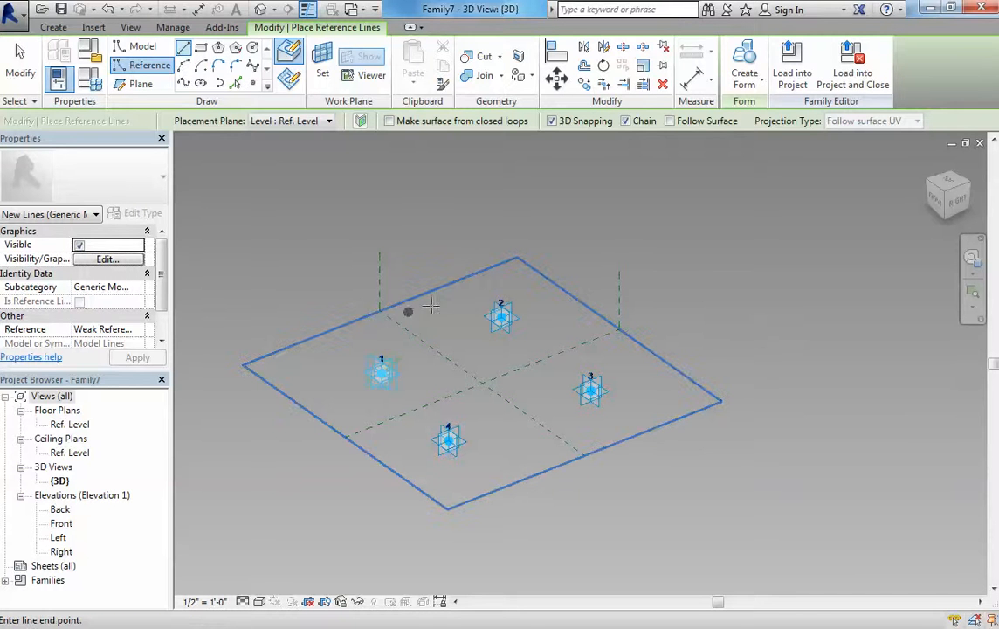
{"action": "left_click", "coordinate": [501, 315]}
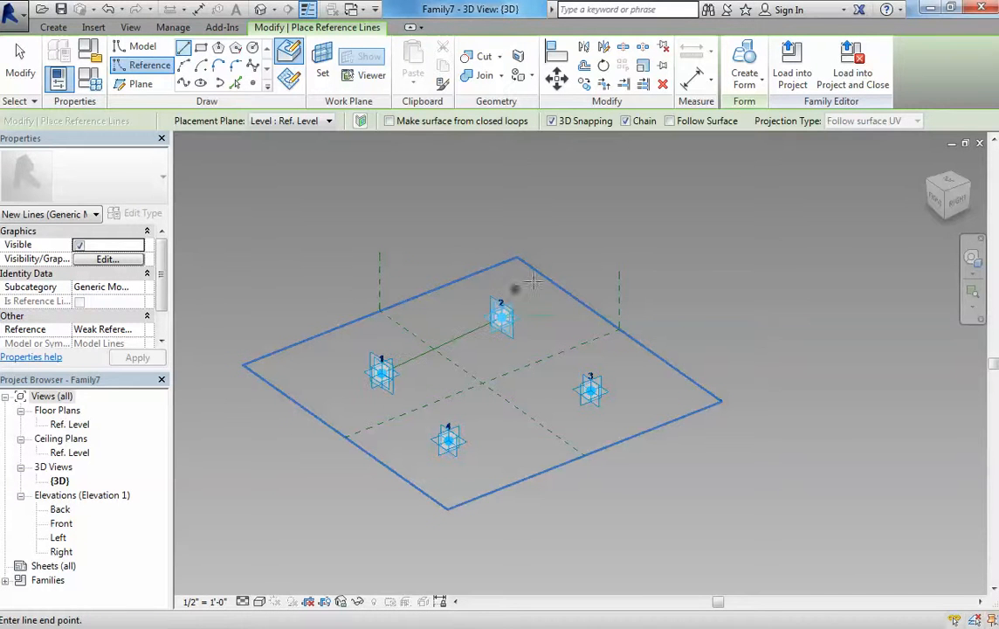
{"action": "left_click", "coordinate": [591, 391]}
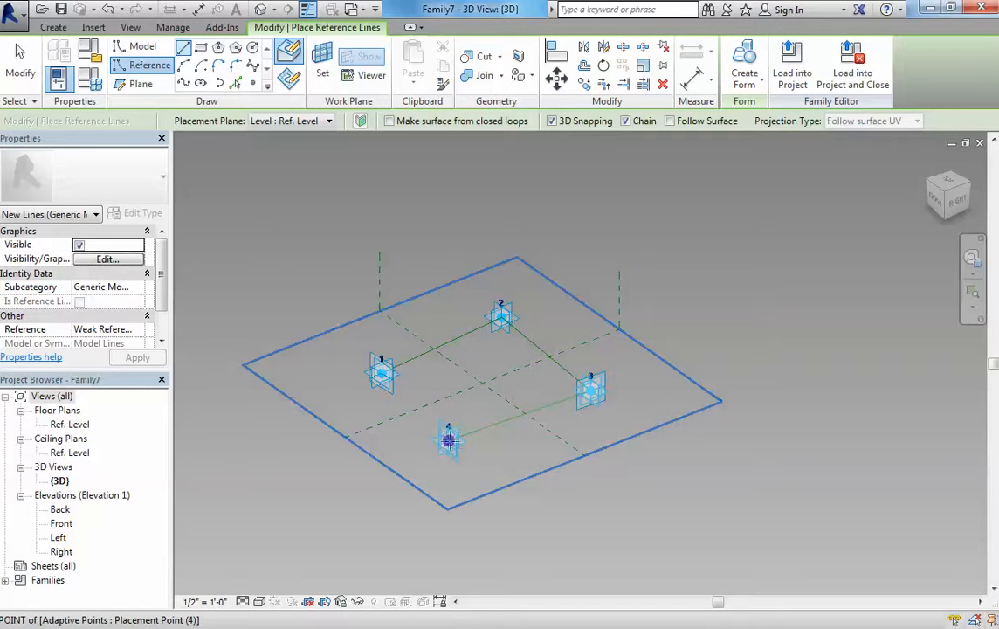
{"action": "left_click", "coordinate": [448, 440]}
{"action": "left_click", "coordinate": [382, 372]}
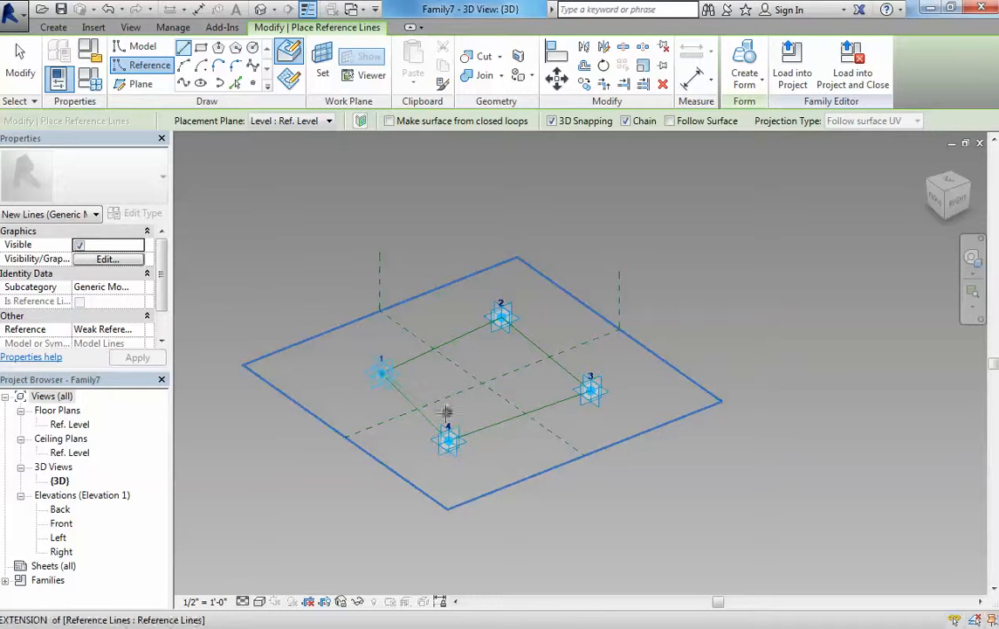
{"action": "key", "text": "Escape"}
{"action": "key", "text": "Escape"}
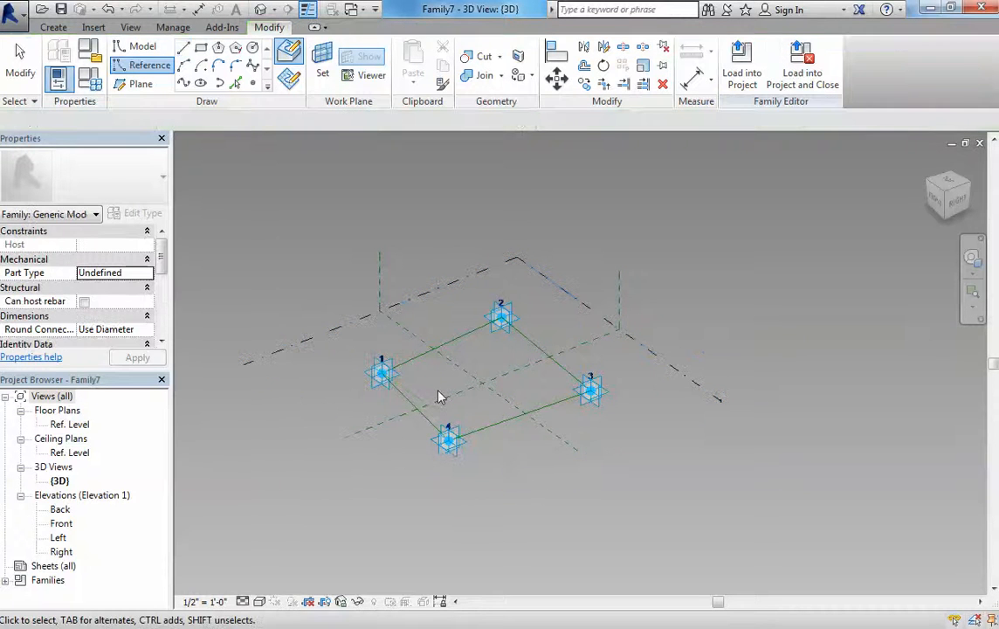
Create a solid box form from the closed loop of four reference lines
{"action": "middle_click_drag", "start_coordinate": [439, 397], "coordinate": [515, 461], "text": "shift"}
{"action": "left_click", "coordinate": [494, 437]}
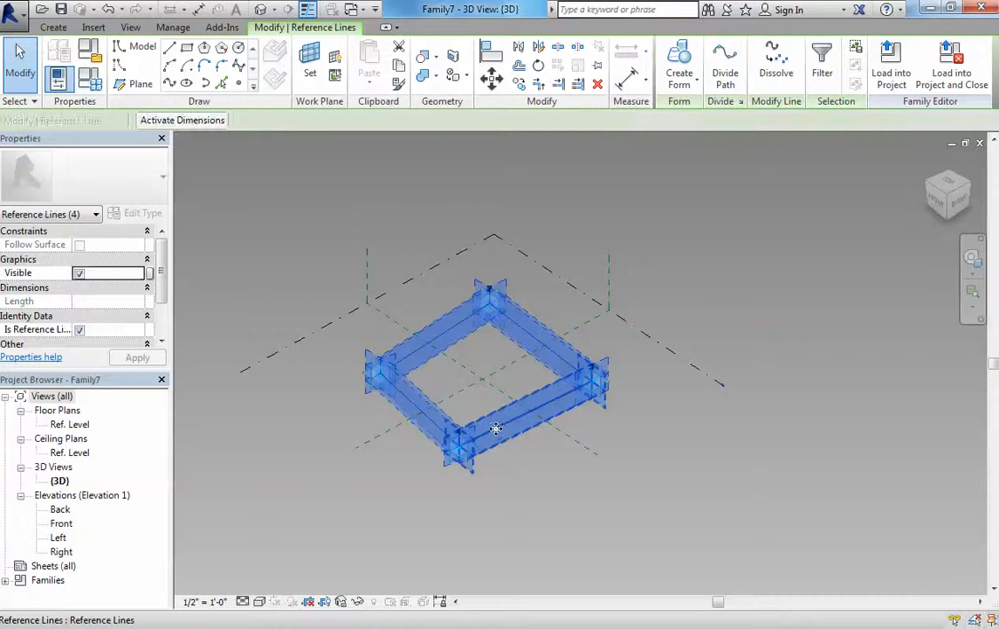
{"action": "left_click", "coordinate": [687, 58]}
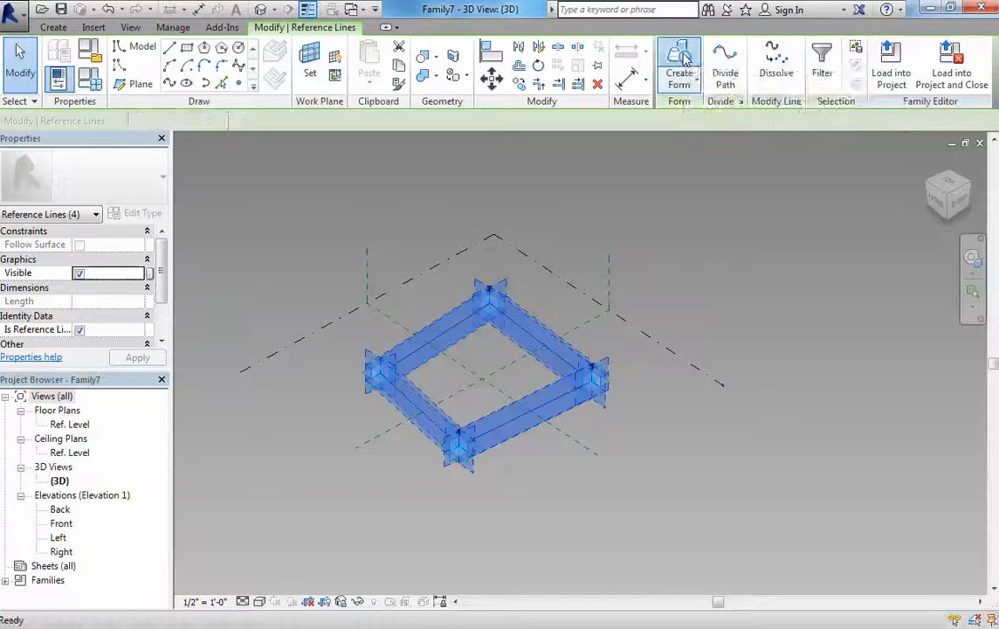
{"action": "left_click", "coordinate": [418, 486]}
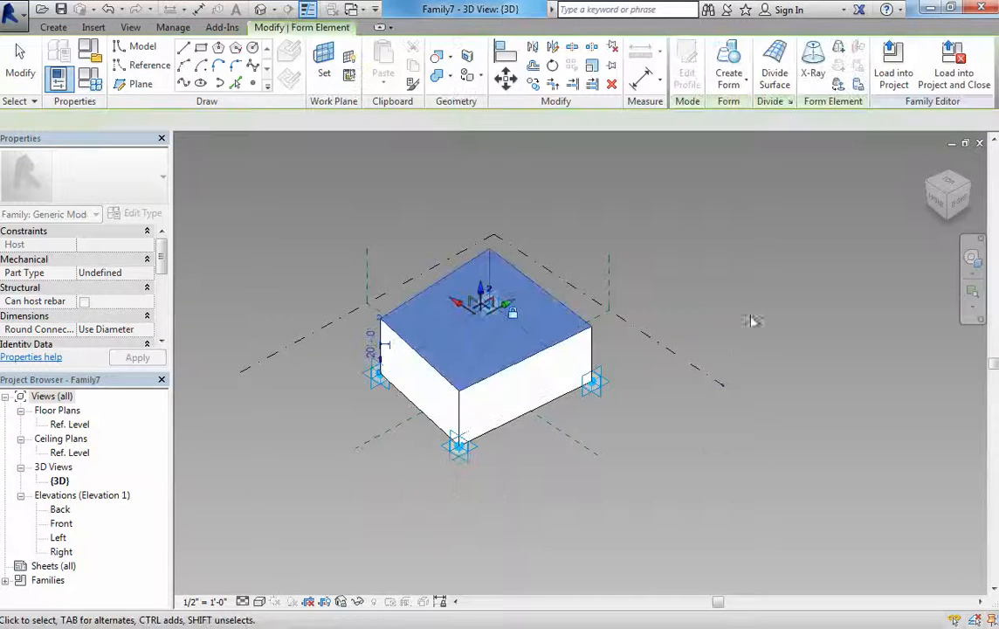
{"action": "left_click", "coordinate": [748, 321]}
{"action": "middle_click_drag", "start_coordinate": [627, 400], "coordinate": [584, 402], "text": "shift"}
Save the adaptive family to the Desktop as Panel2Adaptive
{"action": "key", "text": "ctrl+s"}
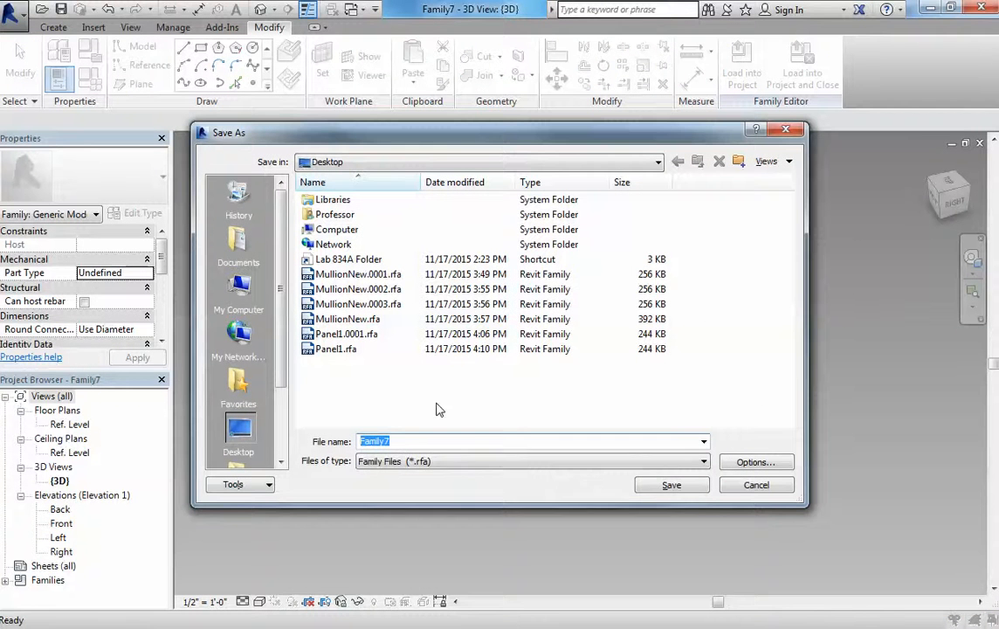
{"action": "type", "text": "Panel2Adaptive"}
{"action": "left_click", "coordinate": [687, 488]}
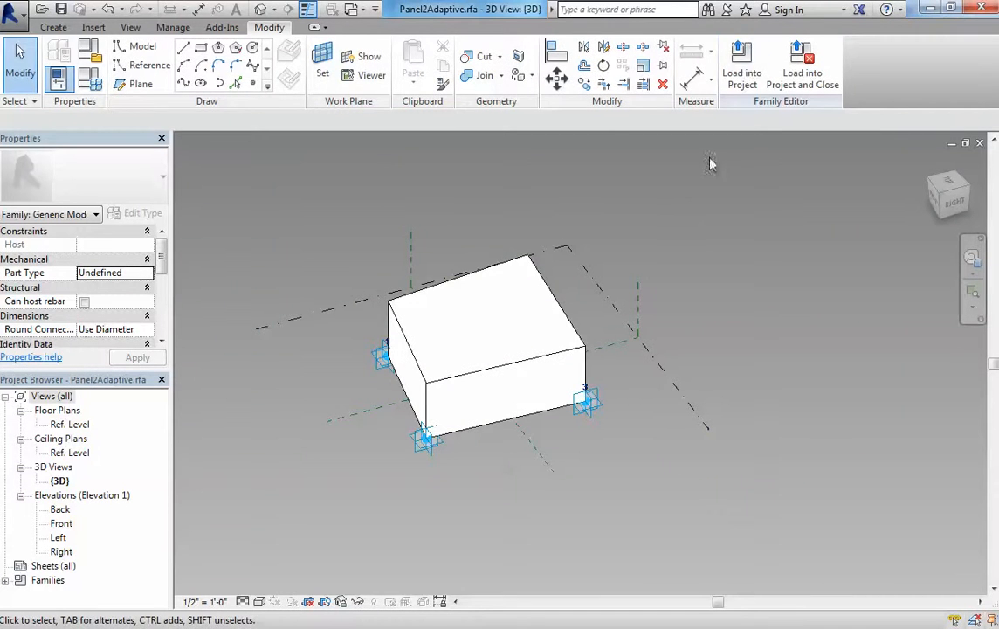
Load the Panel2Adaptive family into the Family5 mass without placing an instance
{"action": "left_click", "coordinate": [742, 66]}
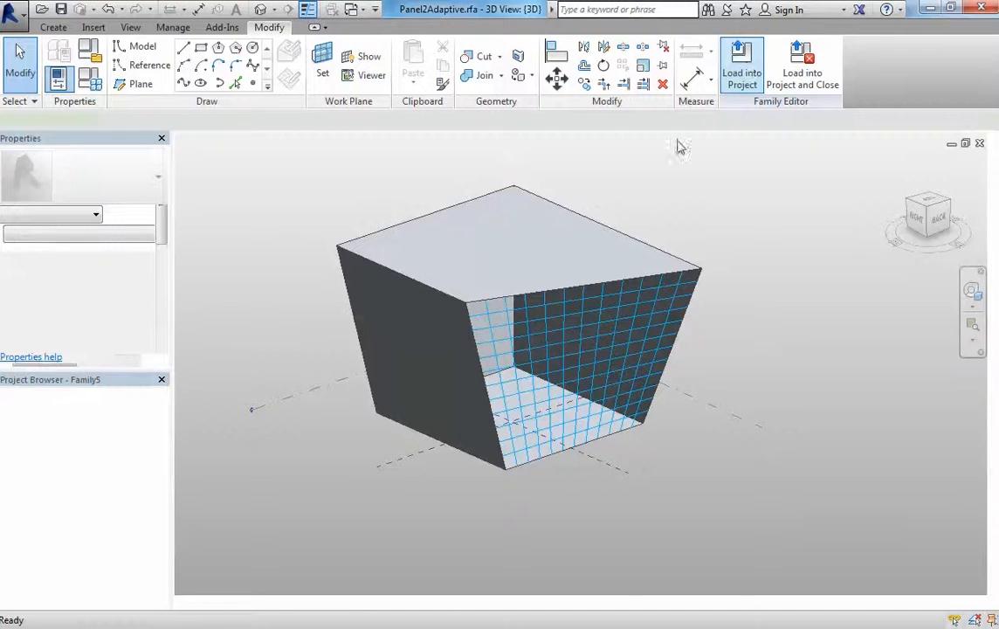
{"action": "middle_click_drag", "start_coordinate": [653, 230], "coordinate": [463, 149], "text": "shift"}
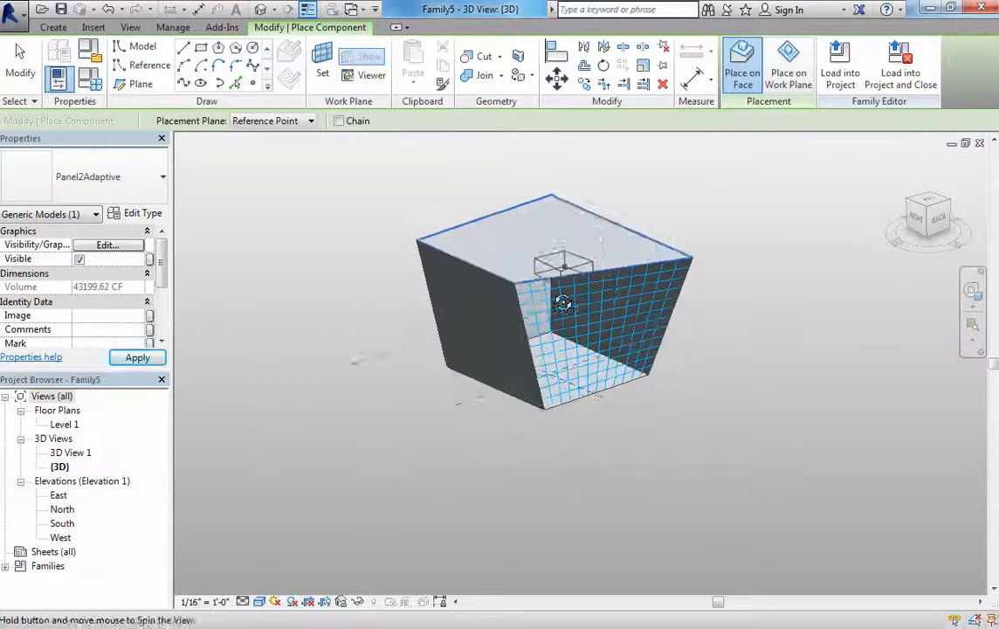
{"action": "key", "text": "Escape"}
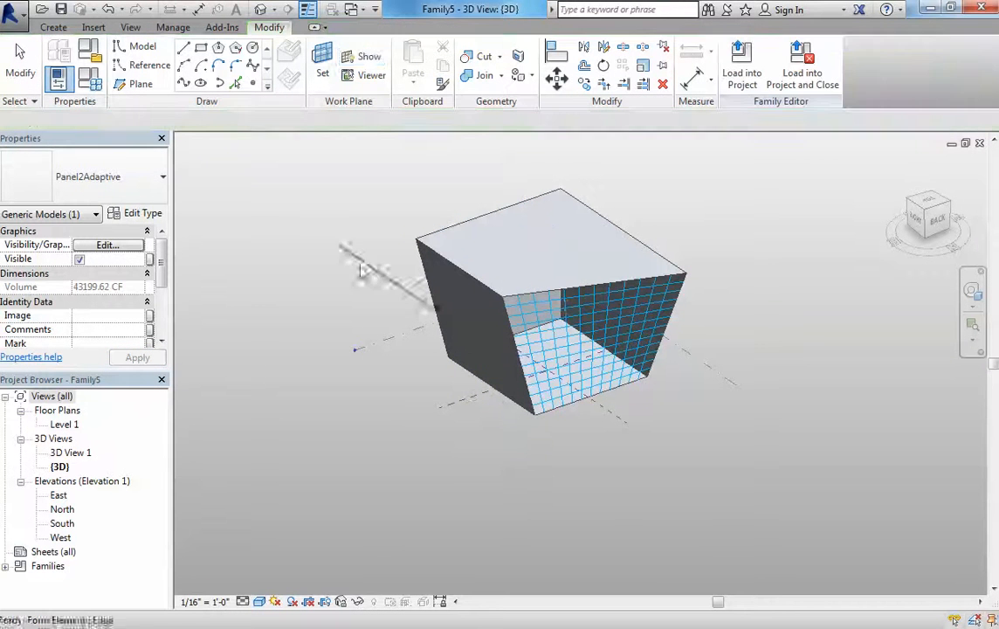
{"action": "left_click", "coordinate": [53, 28]}
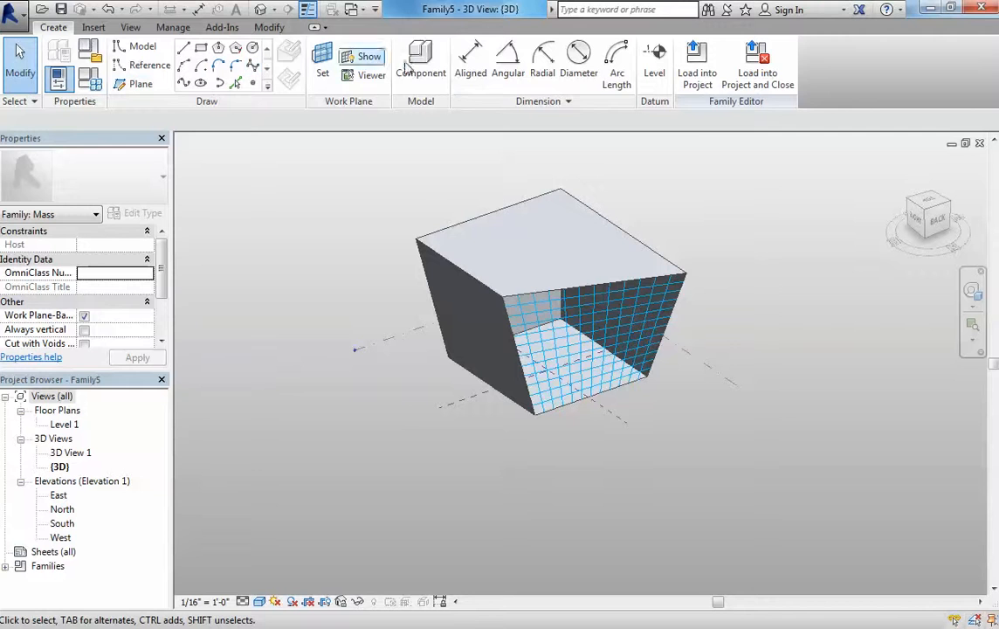
{"action": "left_click", "coordinate": [418, 60]}
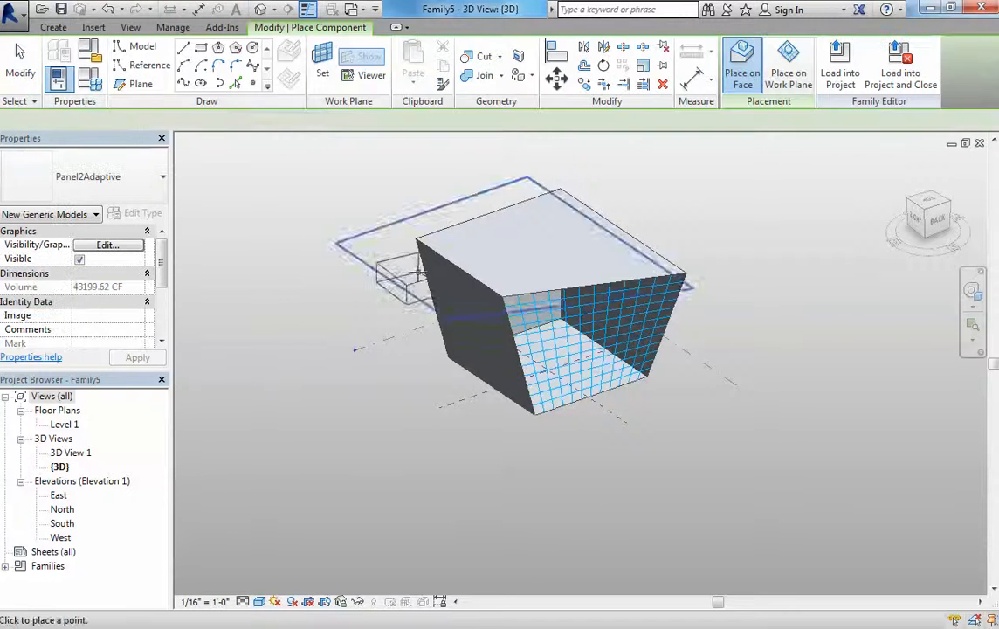
{"action": "scroll", "coordinate": [561, 313], "scroll_direction": "up", "scroll_amount": 3}
{"action": "middle_click_drag", "start_coordinate": [518, 358], "coordinate": [522, 307]}
{"action": "scroll", "coordinate": [426, 283], "scroll_direction": "down", "scroll_amount": 1}
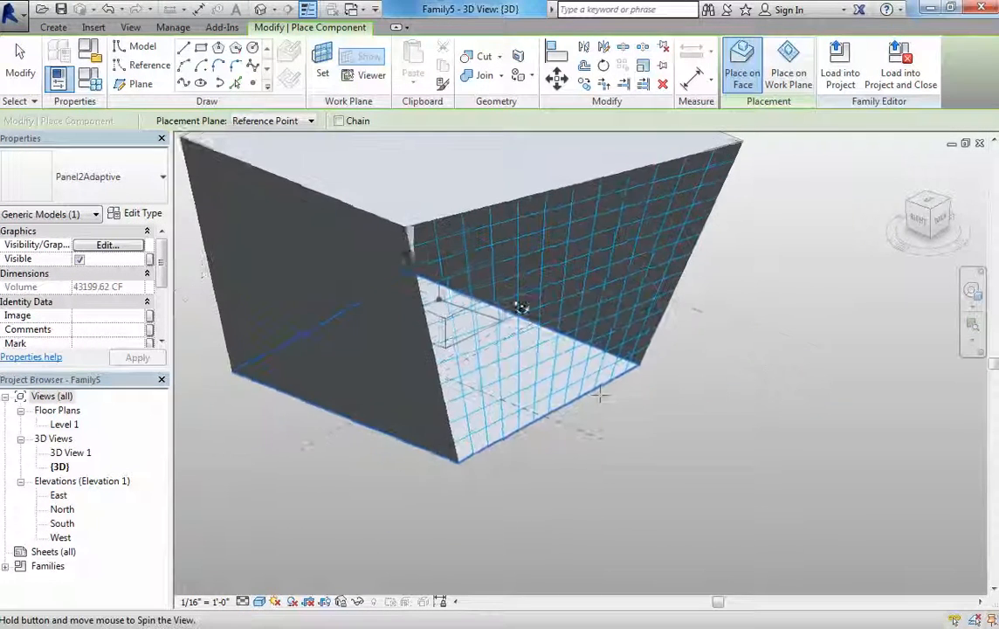
{"action": "scroll", "coordinate": [566, 405], "scroll_direction": "down", "scroll_amount": 3}
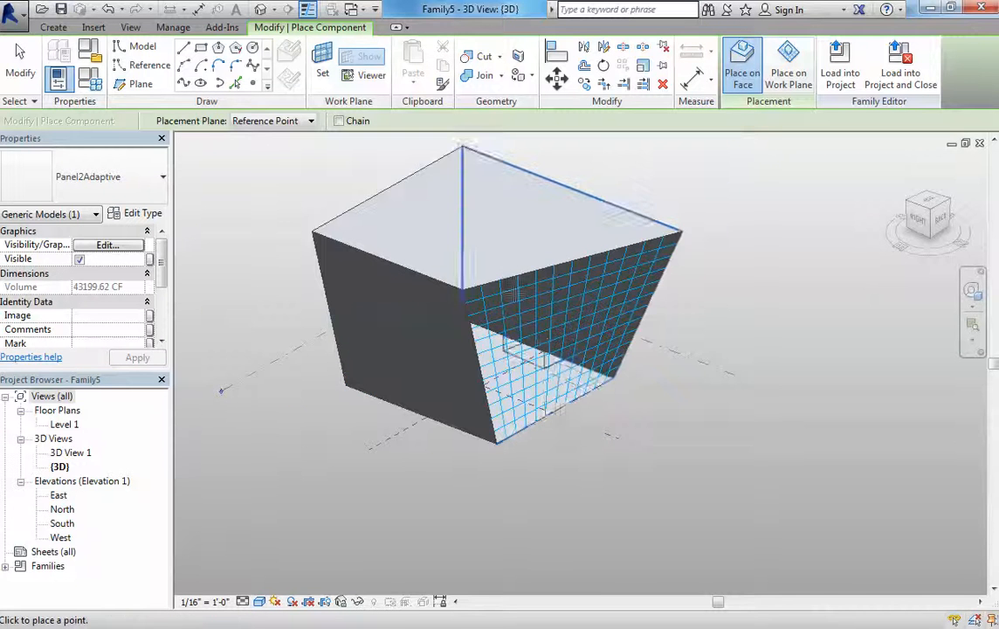
{"action": "scroll", "coordinate": [439, 270], "scroll_direction": "up", "scroll_amount": 5}
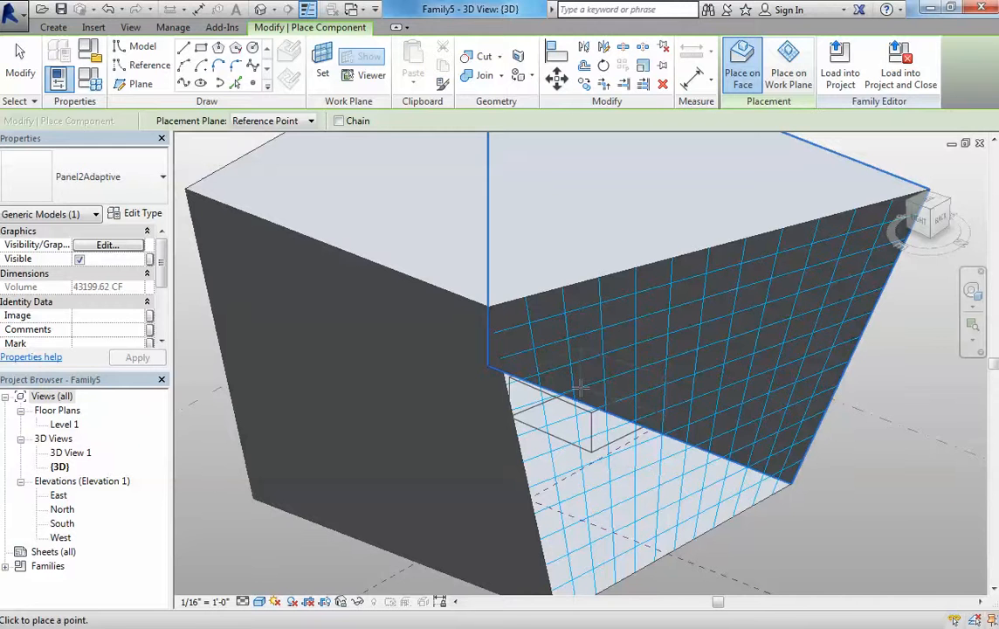
{"action": "middle_click_drag", "start_coordinate": [580, 387], "coordinate": [481, 338]}
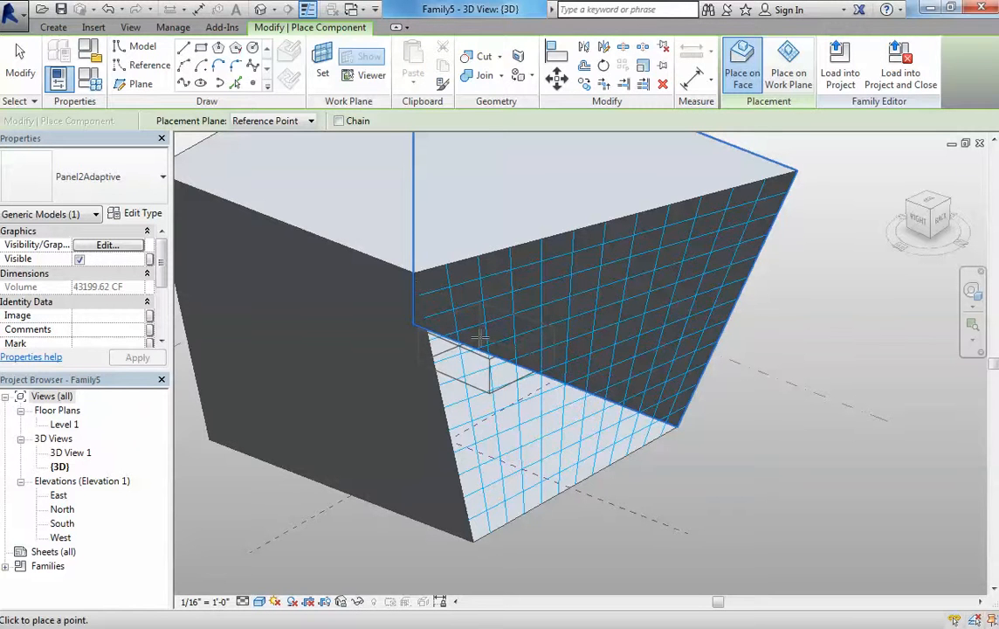
{"action": "scroll", "coordinate": [481, 338], "scroll_direction": "up", "scroll_amount": 2}
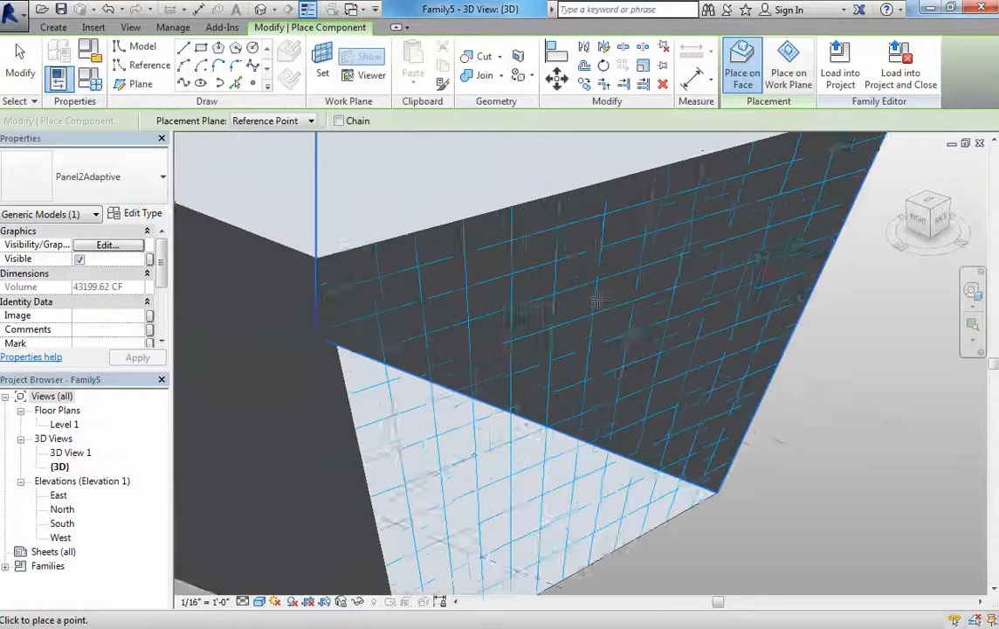
{"action": "scroll", "coordinate": [418, 249], "scroll_direction": "up", "scroll_amount": 2}
{"action": "scroll", "coordinate": [413, 235], "scroll_direction": "up", "scroll_amount": 4}
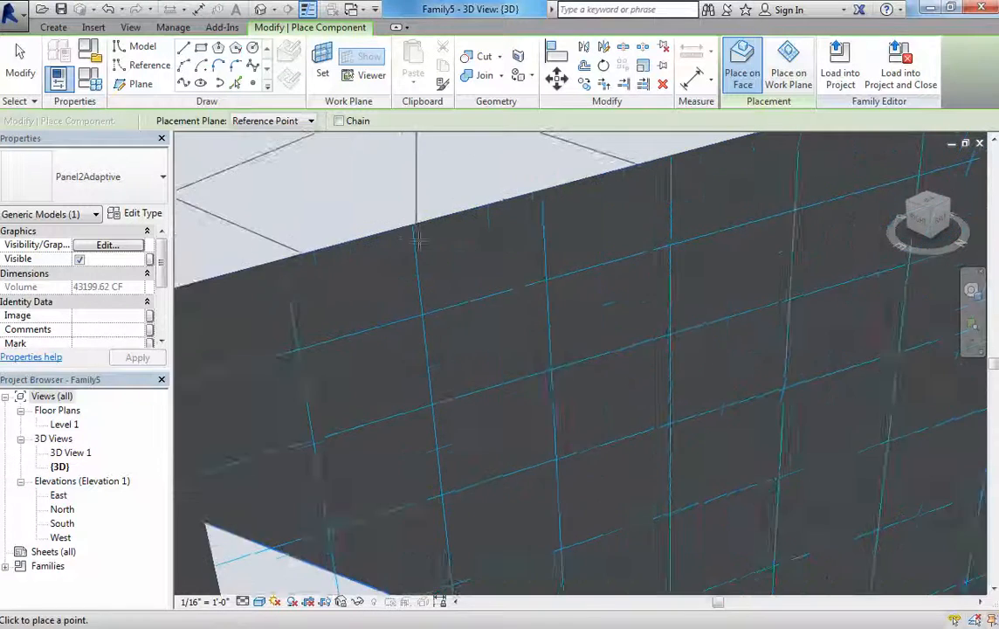
{"action": "scroll", "coordinate": [413, 235], "scroll_direction": "down", "scroll_amount": 3}
{"action": "scroll", "coordinate": [421, 359], "scroll_direction": "up", "scroll_amount": 3}
{"action": "scroll", "coordinate": [437, 362], "scroll_direction": "down", "scroll_amount": 2}
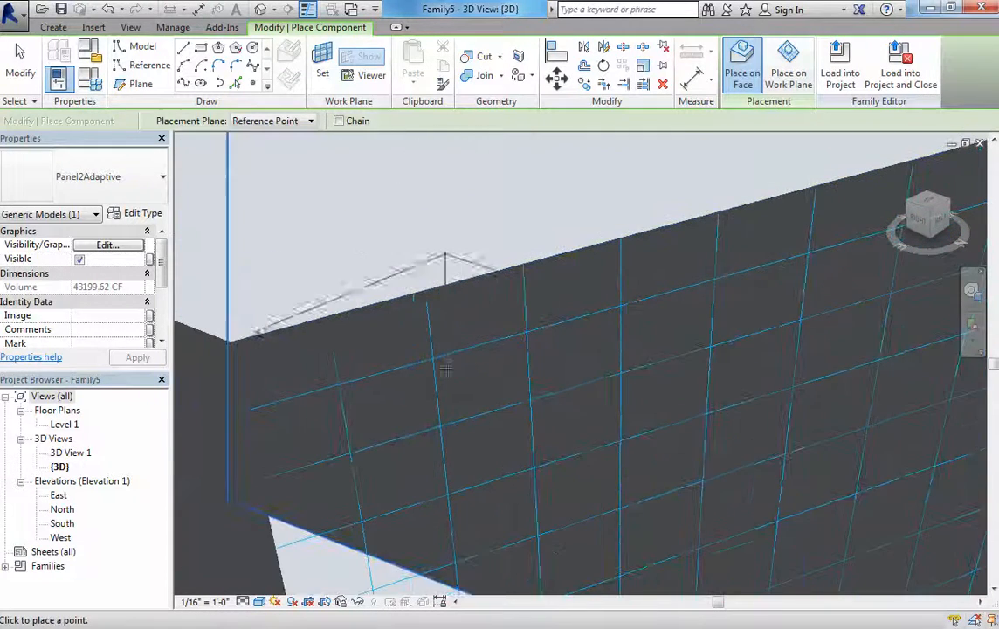
{"action": "key", "text": "Escape"}
{"action": "key", "text": "Escape"}
{"action": "scroll", "coordinate": [515, 384], "scroll_direction": "down", "scroll_amount": 8}
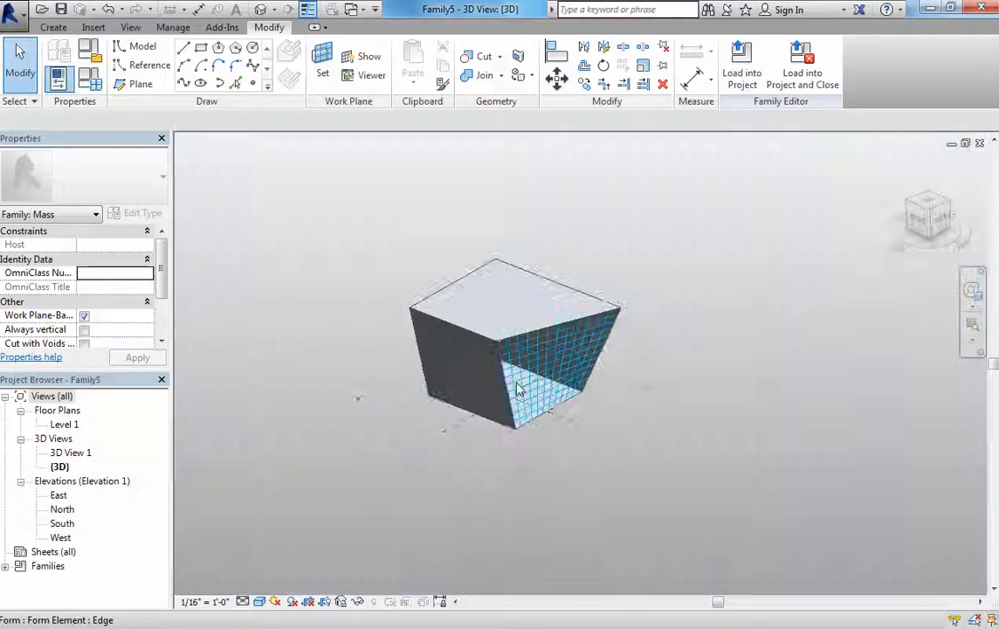
Set the divided surface on the mass's sloped face to a U grid of 5 and a V grid of 10
{"action": "scroll", "coordinate": [552, 393], "scroll_direction": "up", "scroll_amount": 4}
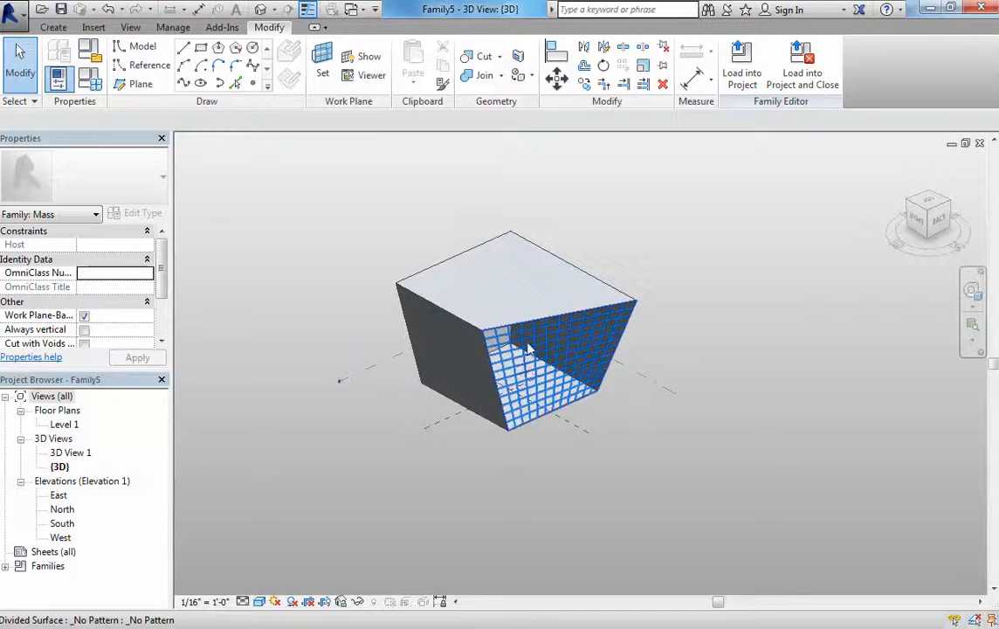
{"action": "left_click", "coordinate": [479, 332]}
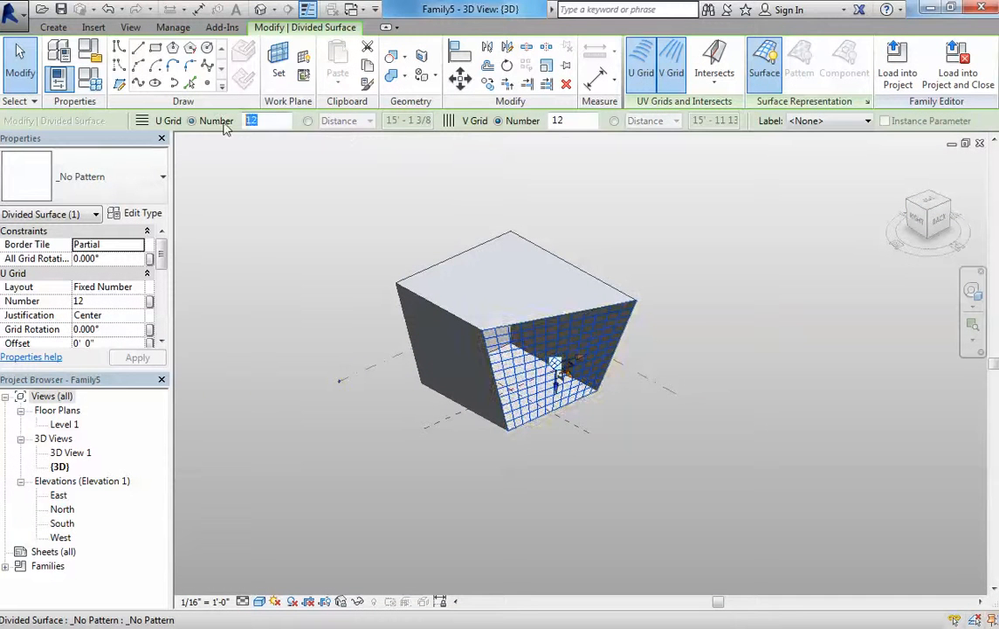
{"action": "type", "text": "5"}
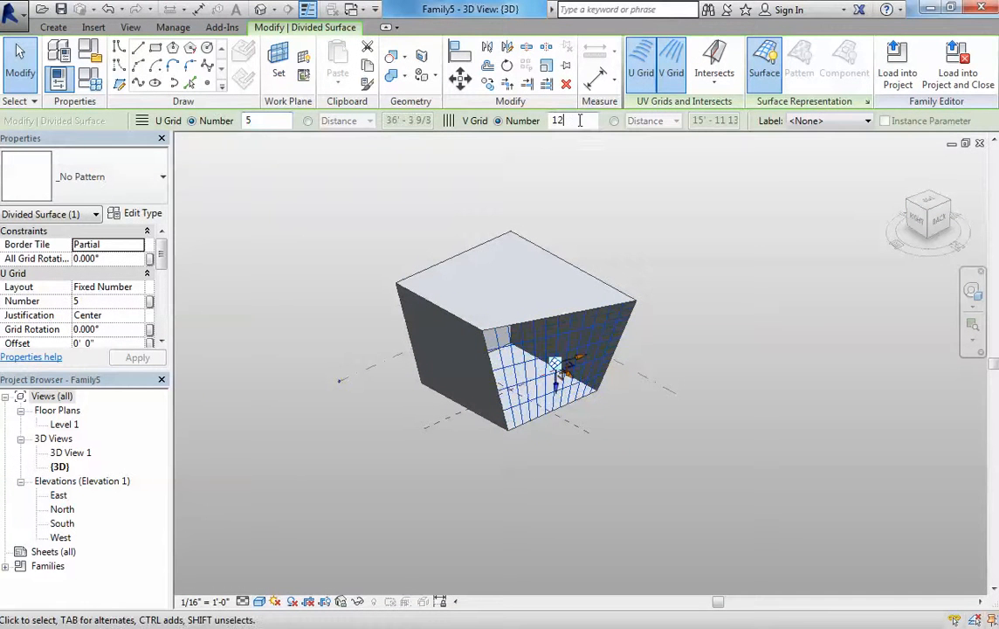
{"action": "type", "text": "5"}
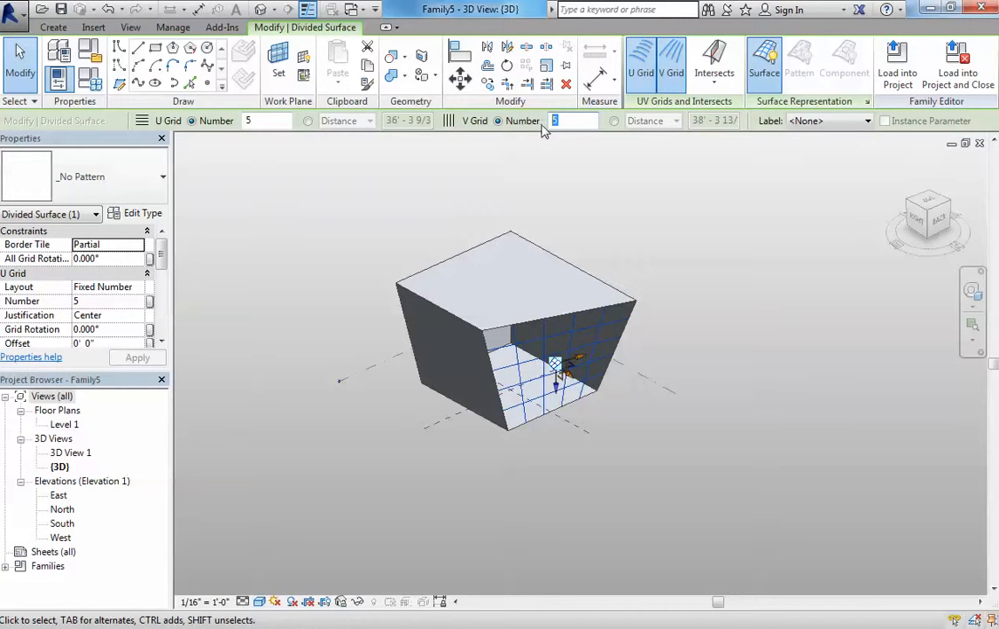
{"action": "middle_click_drag", "start_coordinate": [626, 207], "coordinate": [591, 236]}
{"action": "scroll", "coordinate": [524, 366], "scroll_direction": "up", "scroll_amount": 3}
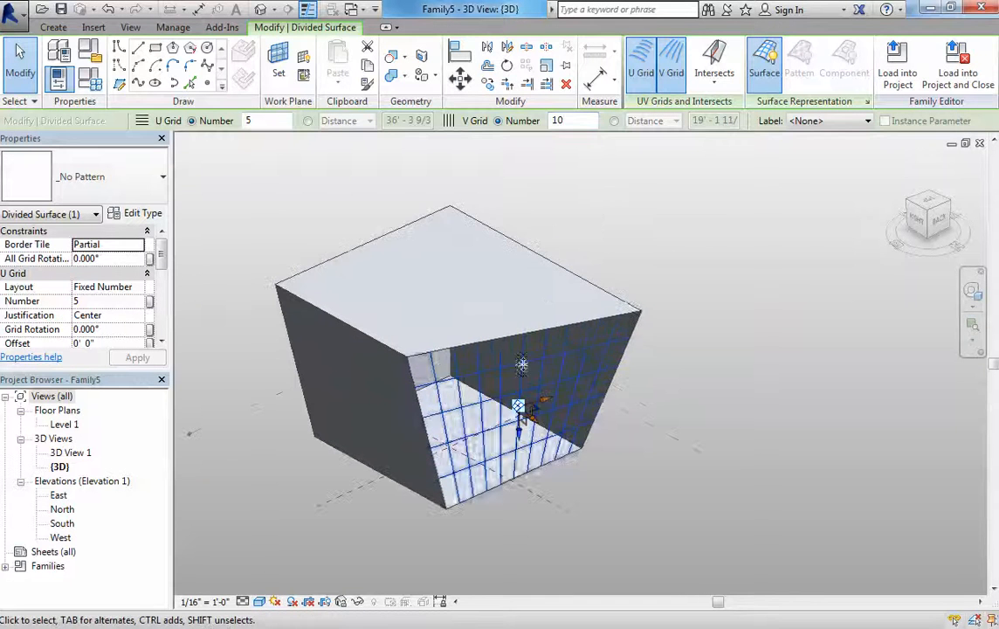
Turn on the display of nodes in the divided surface's surface representation
{"action": "left_click", "coordinate": [867, 102]}
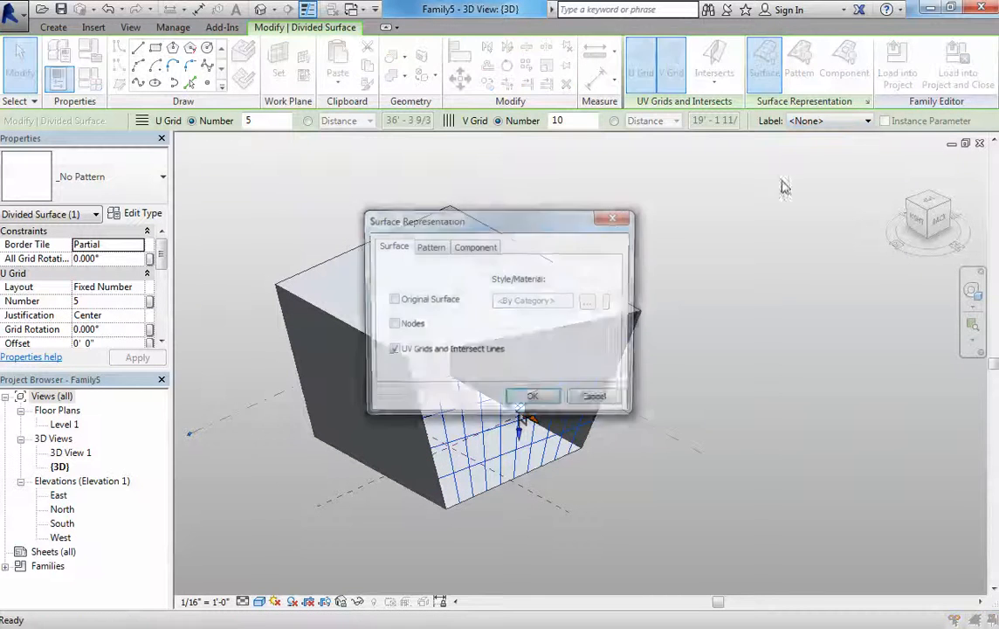
{"action": "left_click", "coordinate": [532, 401]}
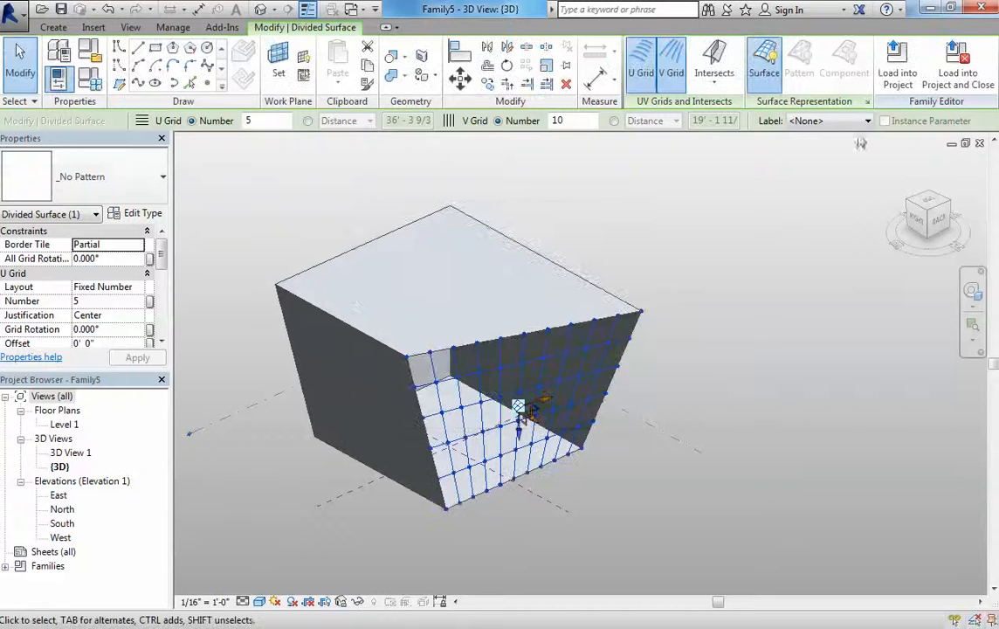
{"action": "middle_click_drag", "start_coordinate": [393, 335], "coordinate": [384, 288]}
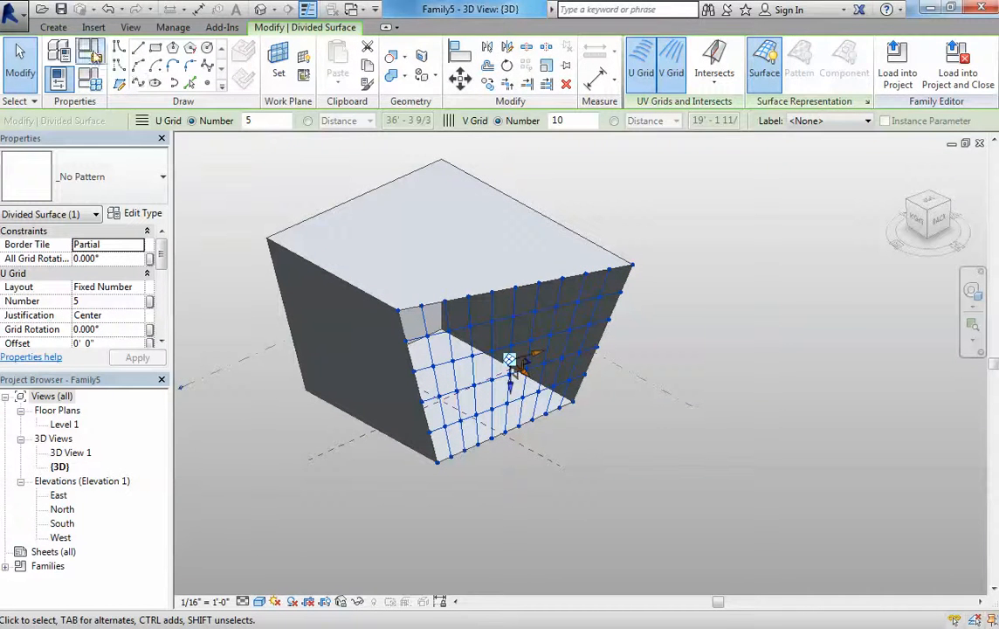
Place one Panel2Adaptive component on the four corner nodes of a single grid cell of the divided surface
{"action": "left_click", "coordinate": [54, 27]}
{"action": "left_click", "coordinate": [376, 61]}
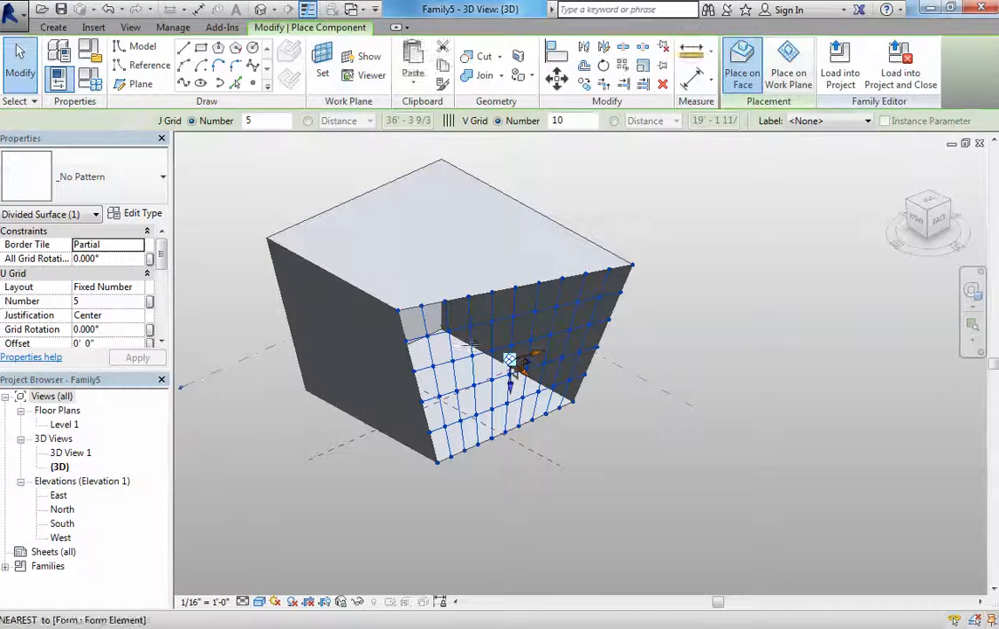
{"action": "scroll", "coordinate": [511, 361], "scroll_direction": "up", "scroll_amount": 5}
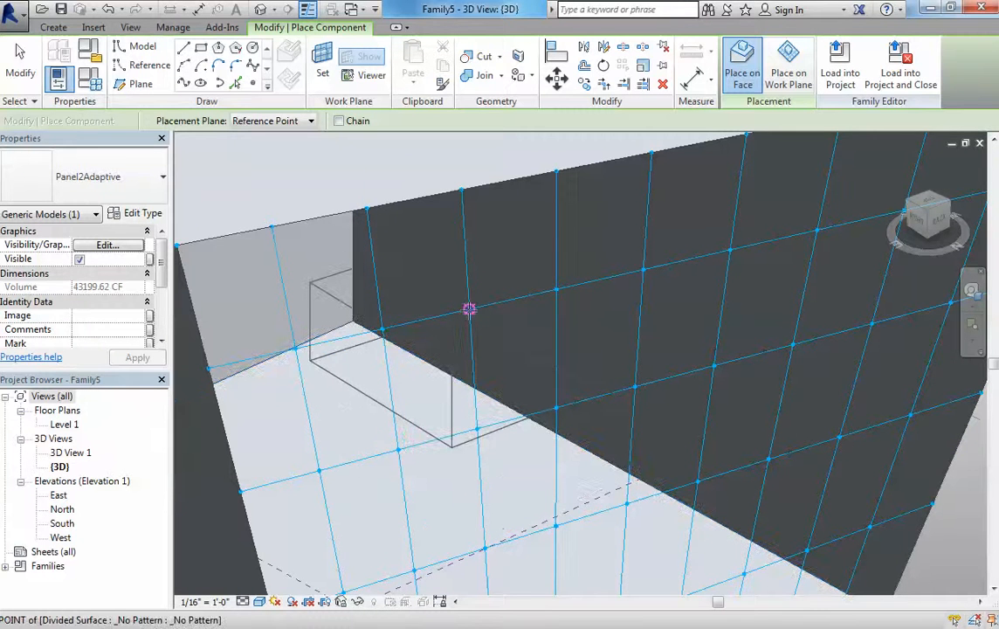
{"action": "left_click", "coordinate": [469, 309]}
{"action": "left_click", "coordinate": [556, 289]}
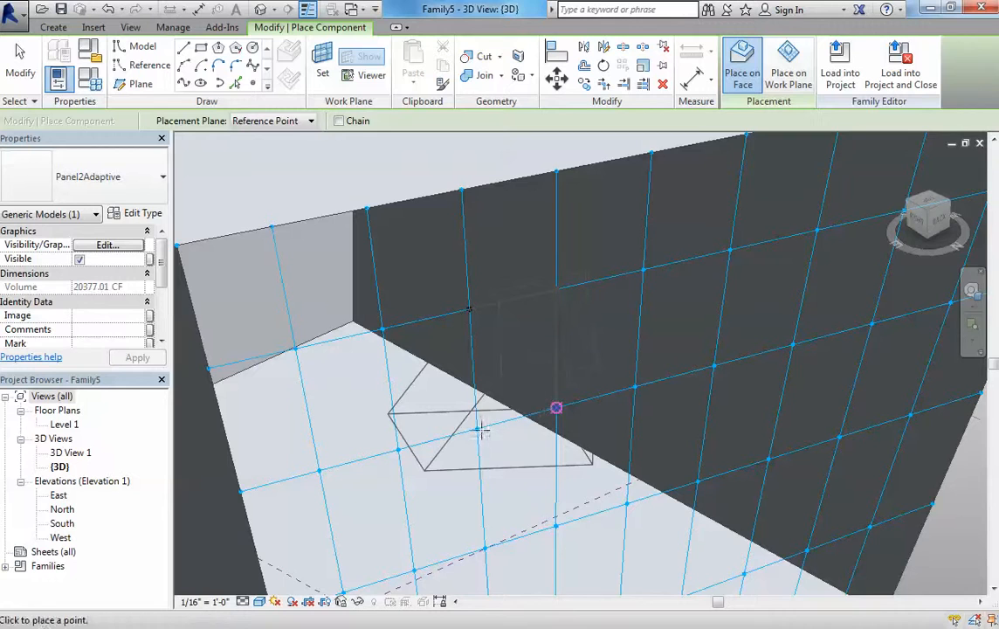
{"action": "left_click", "coordinate": [477, 429]}
{"action": "scroll", "coordinate": [477, 429], "scroll_direction": "down", "scroll_amount": 5}
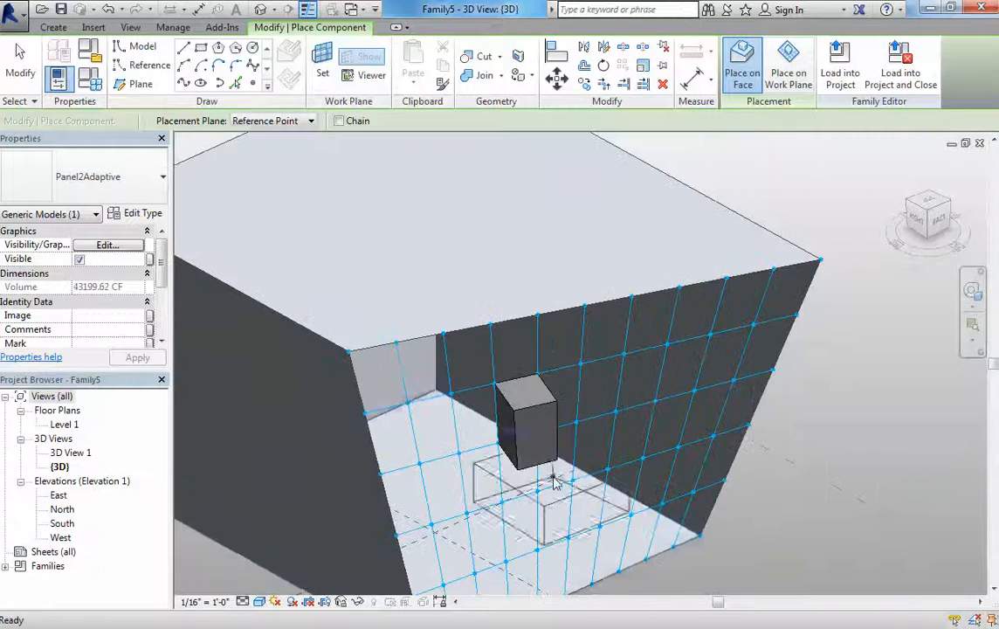
{"action": "key", "text": "Escape"}
{"action": "key", "text": "Escape"}
Repeat the placed Panel2Adaptive panel across the whole divided surface
{"action": "middle_click_drag", "start_coordinate": [477, 429], "coordinate": [736, 462], "text": "shift"}
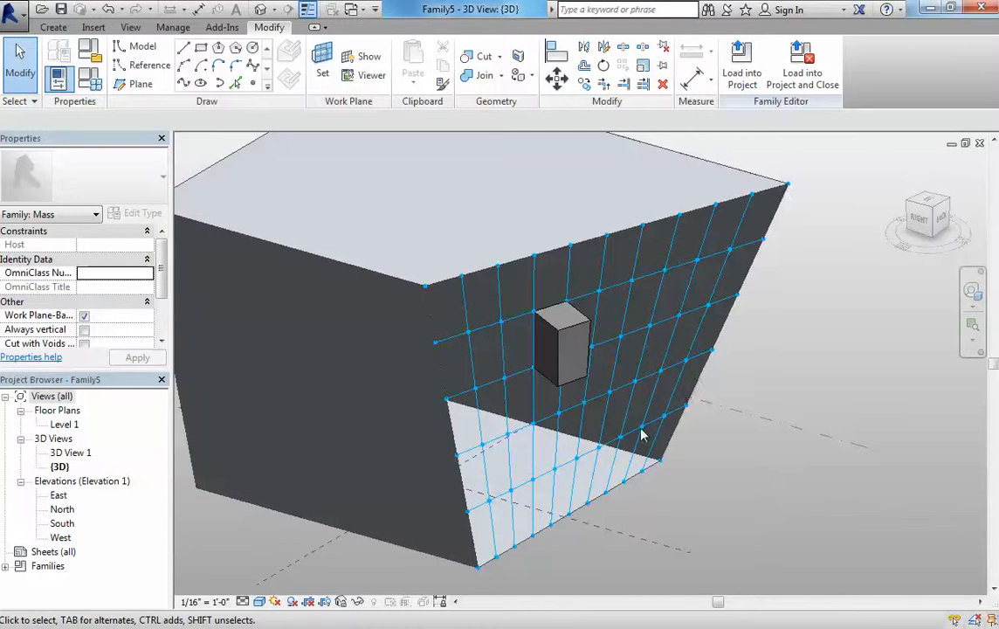
{"action": "left_click", "coordinate": [559, 341]}
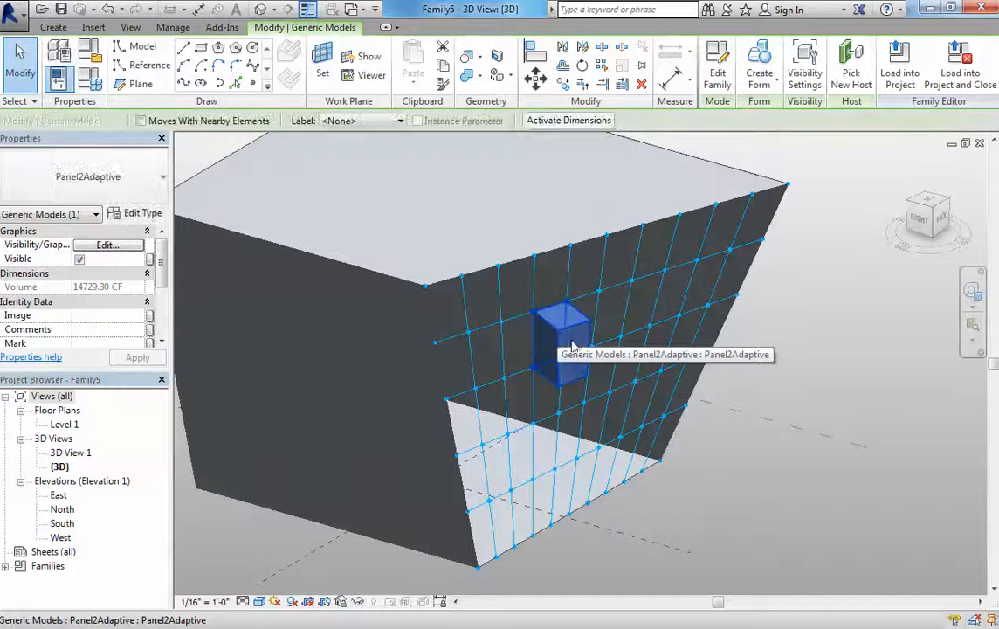
{"action": "left_click", "coordinate": [605, 70]}
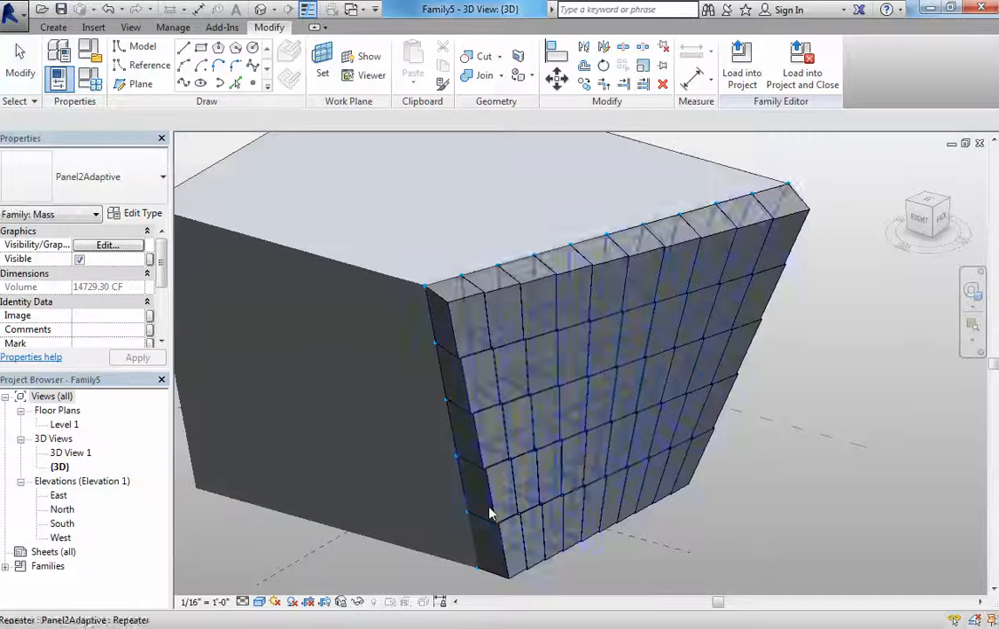
{"action": "scroll", "coordinate": [795, 478], "scroll_direction": "down", "scroll_amount": 2}
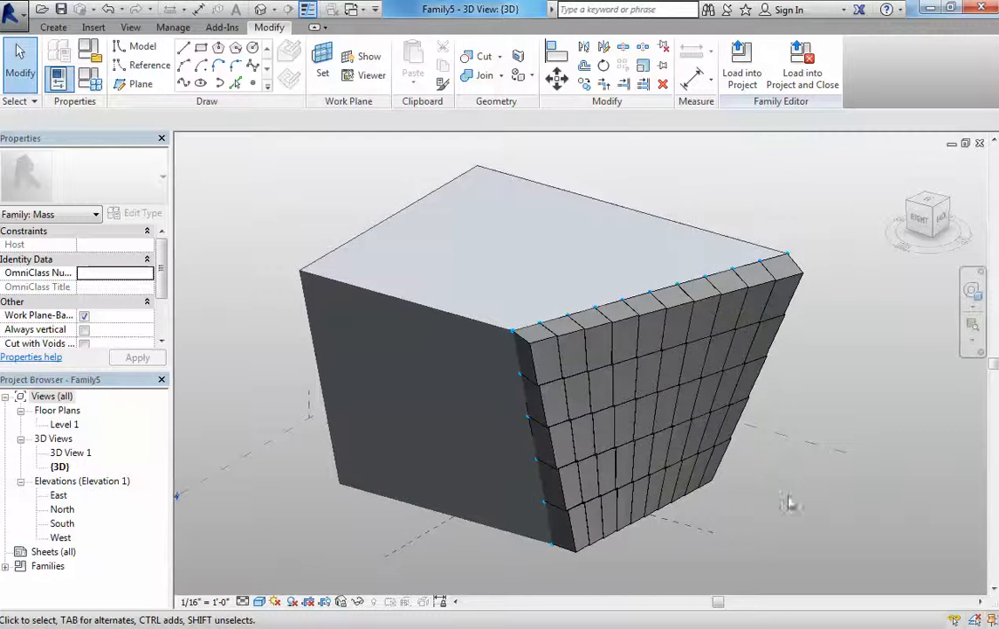
{"action": "middle_click_drag", "start_coordinate": [789, 504], "coordinate": [786, 476], "text": "shift"}
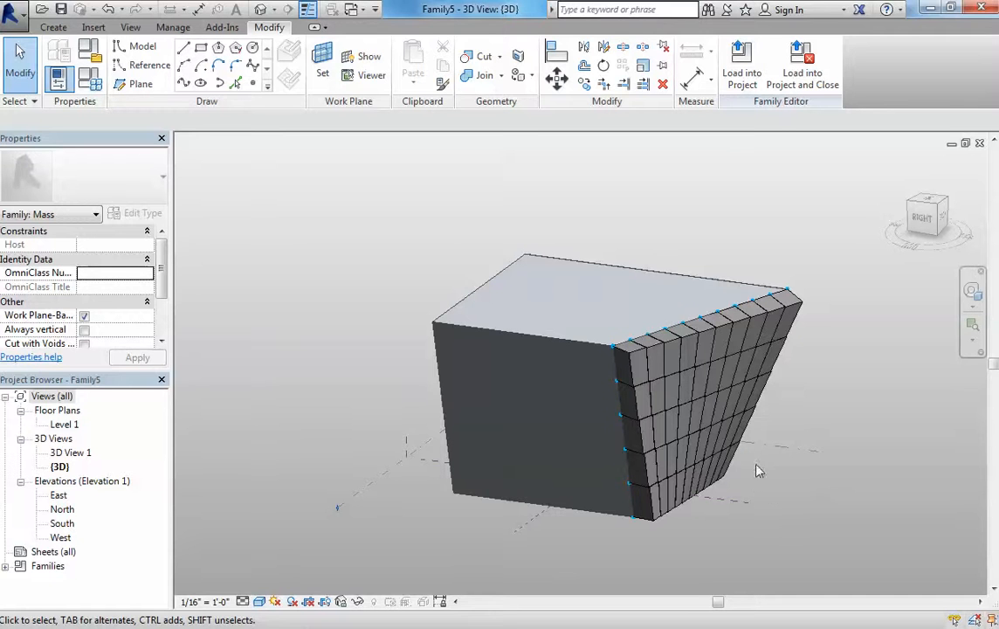
Open the Panel2Adaptive family for editing and undo its solid box form
{"action": "double_click", "coordinate": [710, 454]}
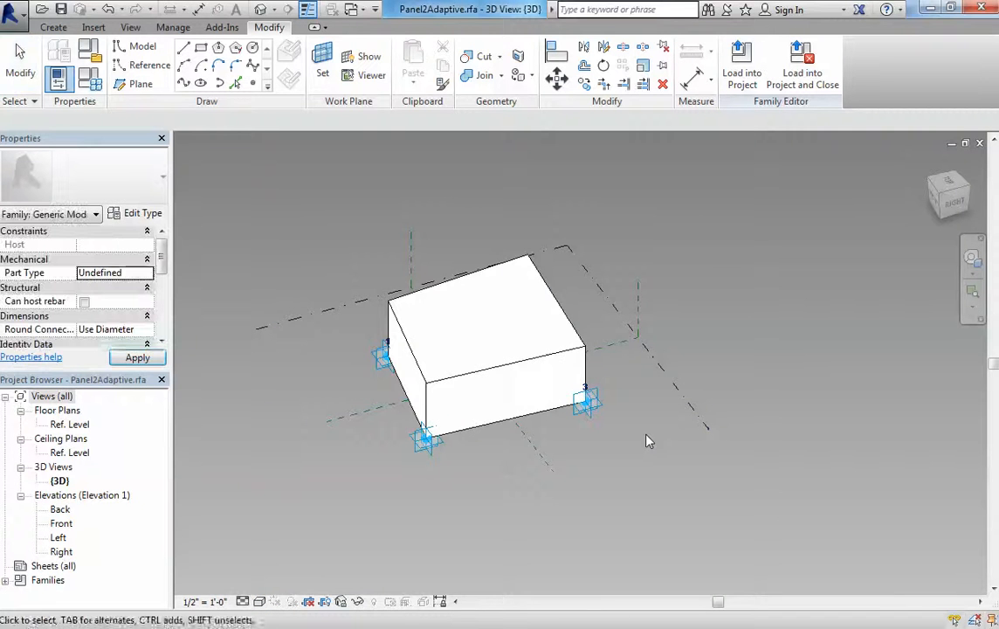
{"action": "key", "text": "ctrl+z"}
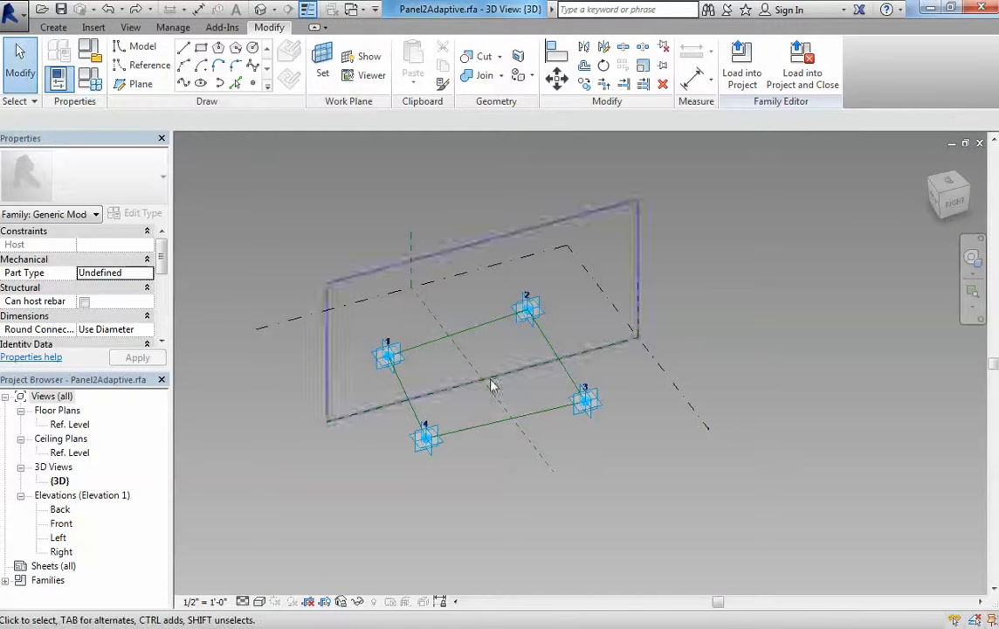
Draw a diagonal reference line from adaptive point 1 to adaptive point 3
{"action": "left_click", "coordinate": [143, 65]}
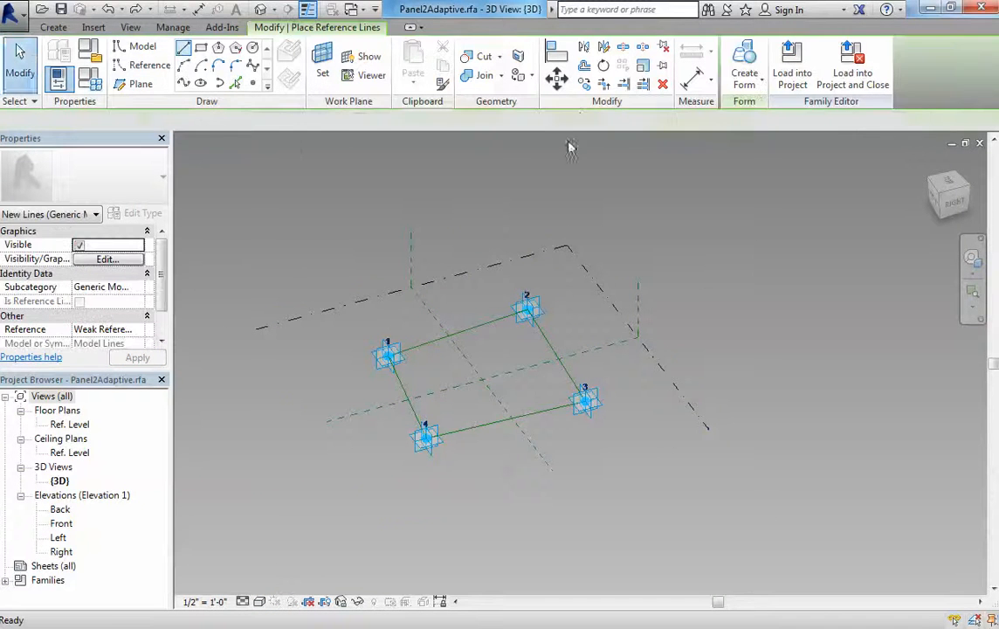
{"action": "left_click", "coordinate": [387, 357]}
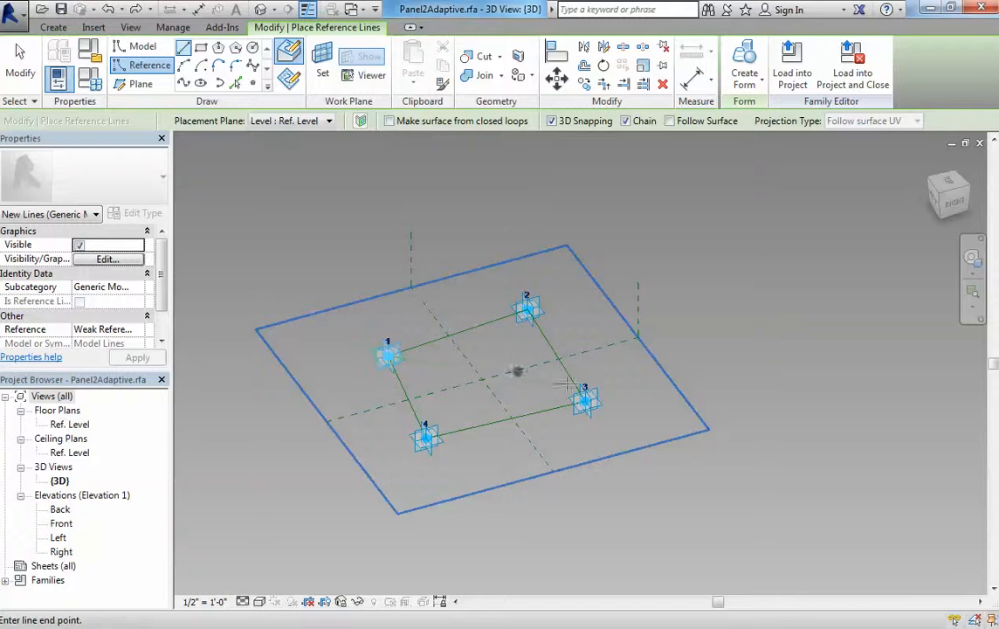
{"action": "left_click", "coordinate": [585, 401]}
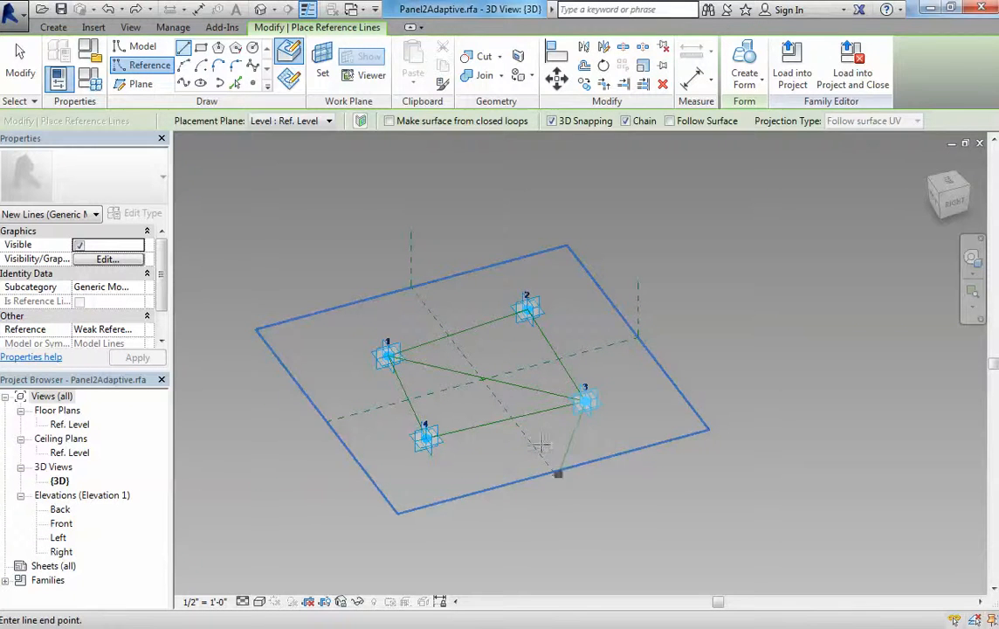
{"action": "key", "text": "Escape"}
{"action": "key", "text": "Escape"}
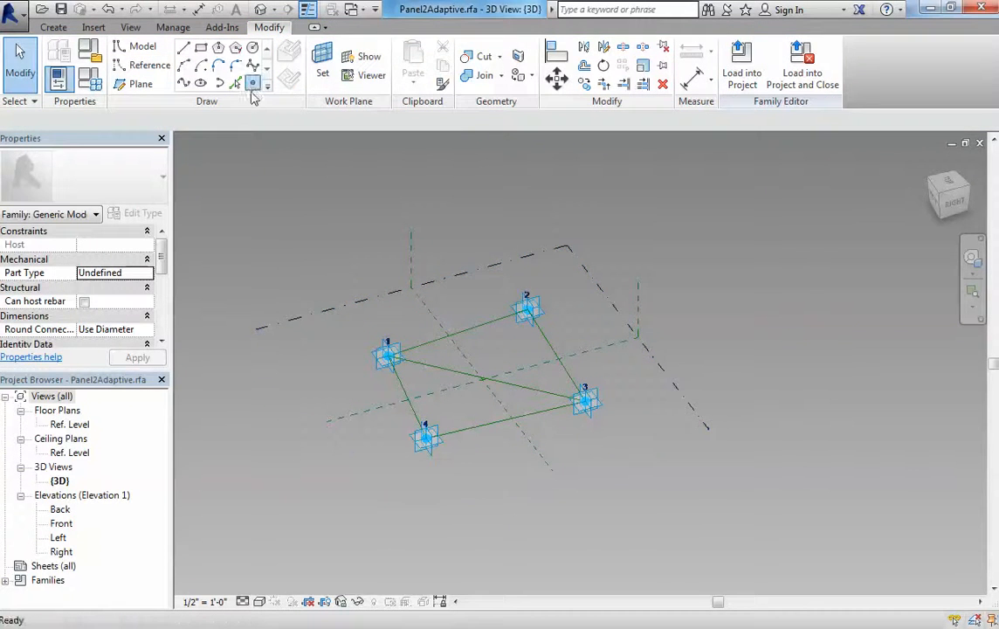
Place a reference point at the middle of the diagonal reference line
{"action": "left_click", "coordinate": [253, 84]}
{"action": "scroll", "coordinate": [486, 382], "scroll_direction": "up", "scroll_amount": 2}
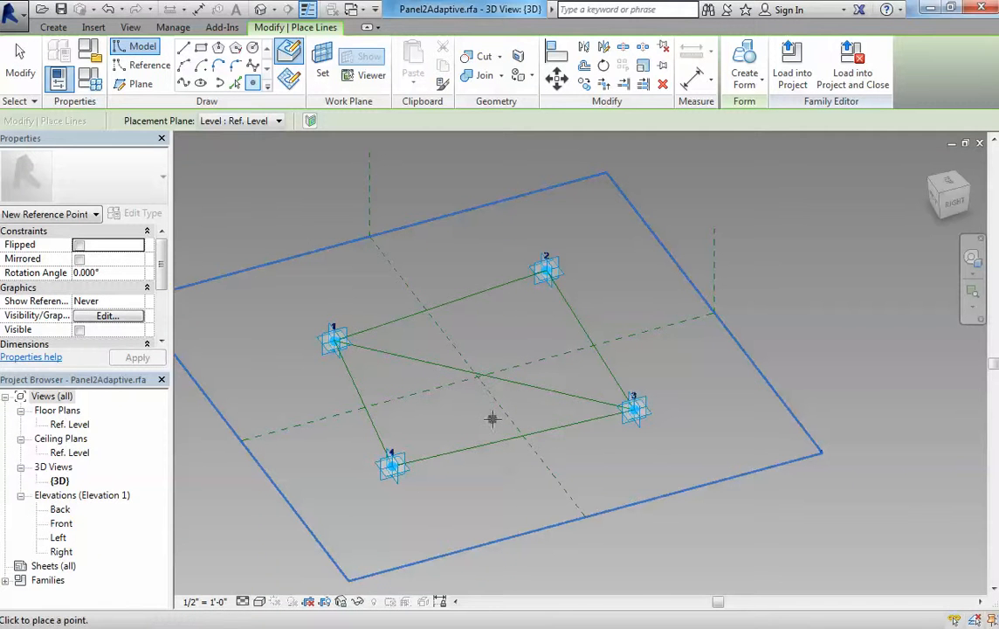
{"action": "left_click", "coordinate": [479, 376]}
{"action": "key", "text": "Escape"}
{"action": "key", "text": "Escape"}
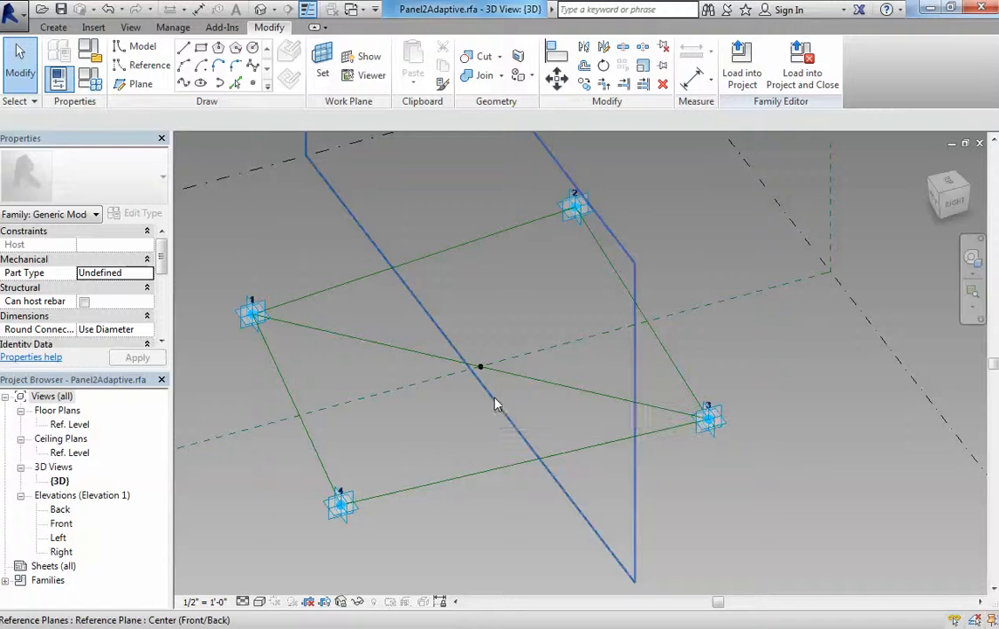
Set the work plane to the middle point's vertical plane and set reference lines to be drawn on the work plane
{"action": "left_click", "coordinate": [322, 70]}
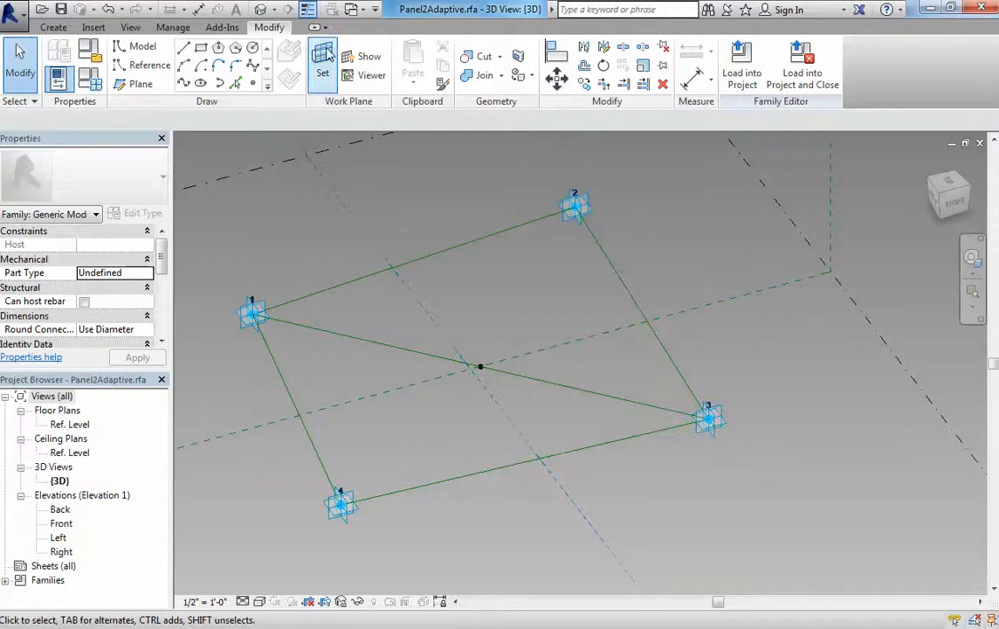
{"action": "left_click", "coordinate": [481, 365]}
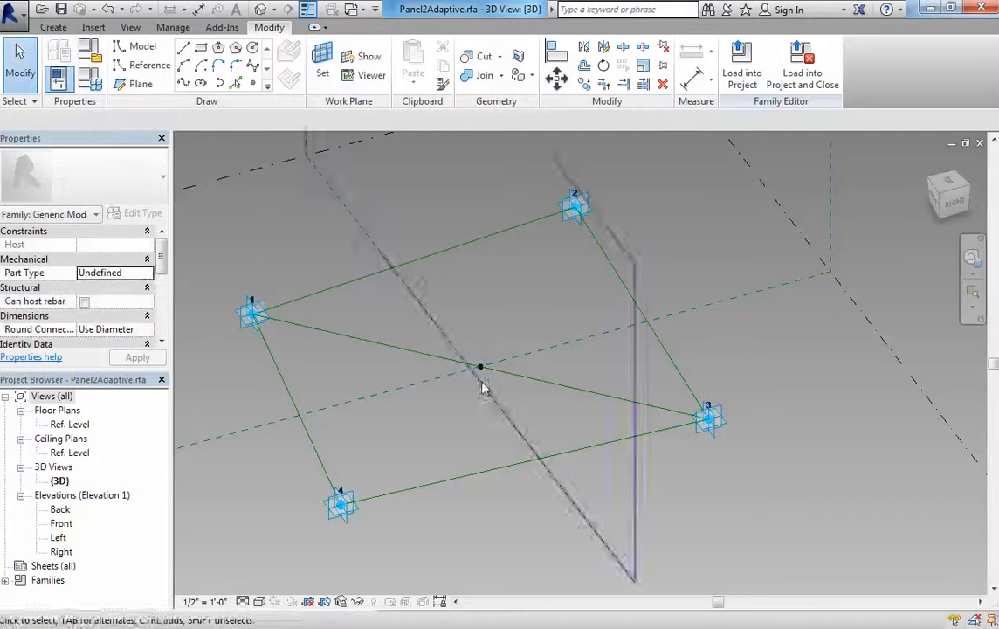
{"action": "left_click", "coordinate": [142, 70]}
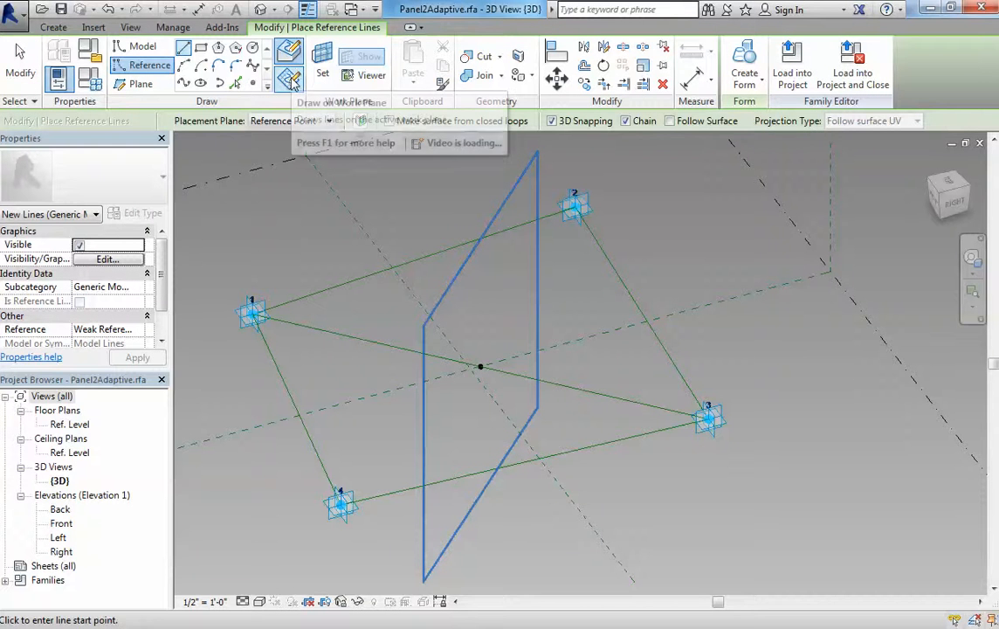
{"action": "left_click", "coordinate": [289, 78]}
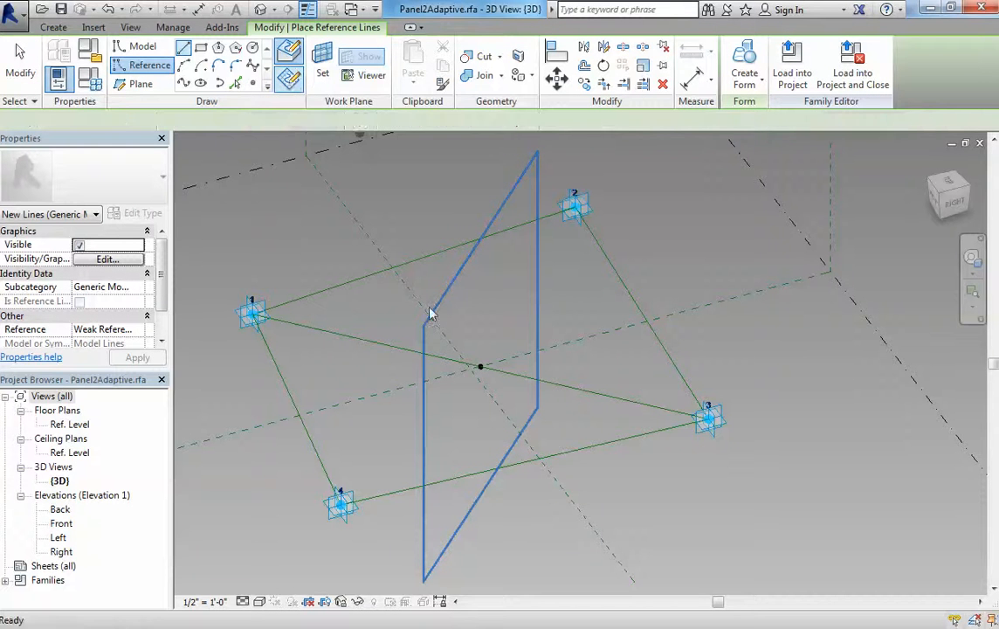
Draw a vertical reference line about 27' 3" long upward from the diagonal's middle point
{"action": "left_click", "coordinate": [480, 365]}
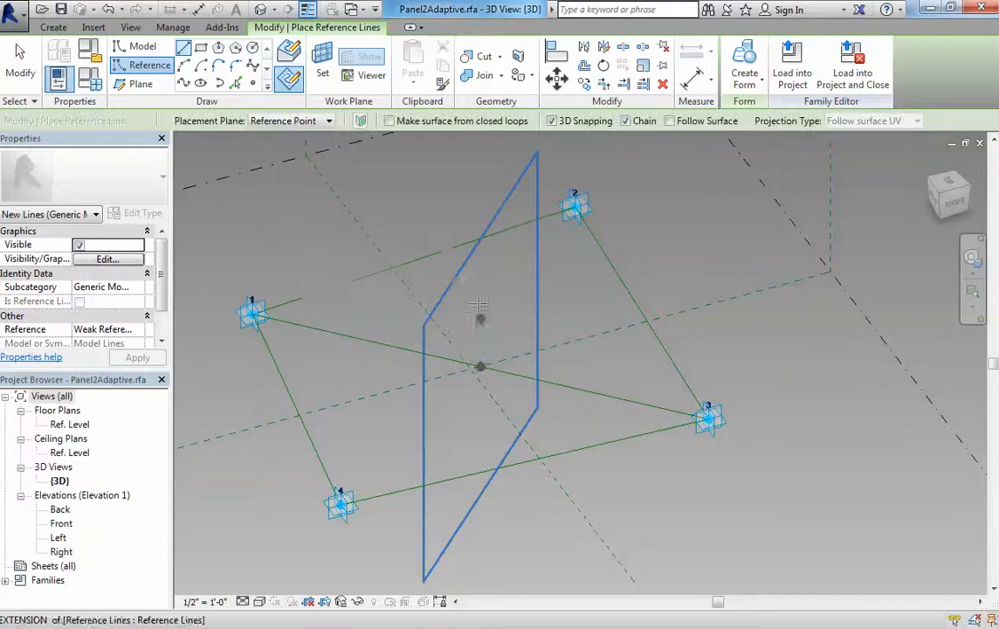
{"action": "left_click", "coordinate": [481, 193]}
{"action": "key", "text": "Escape"}
{"action": "key", "text": "Escape"}
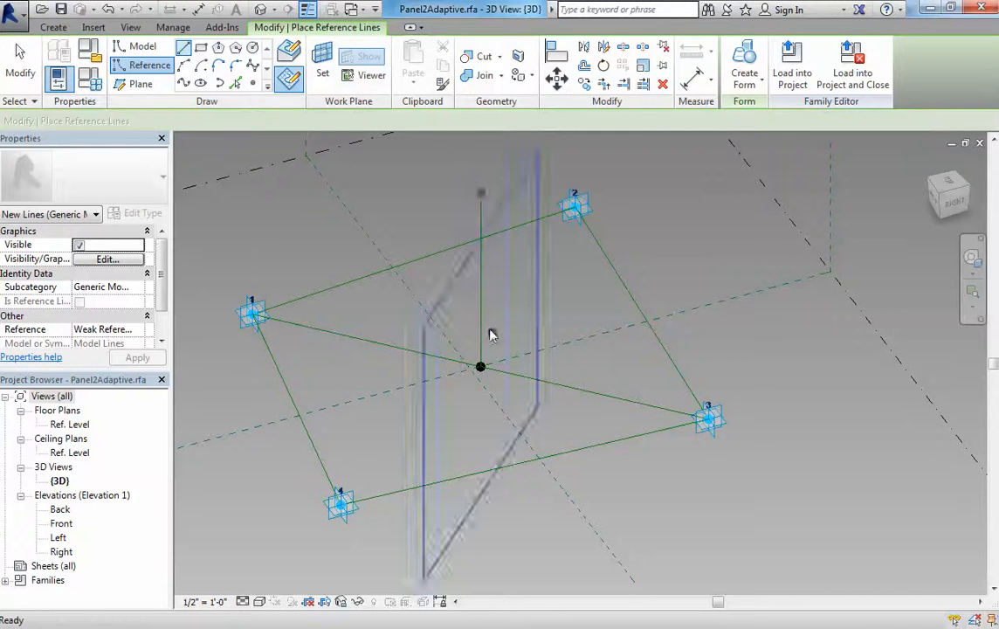
Select the vertical reference line to inspect its reference planes, and undo the line
{"action": "left_click", "coordinate": [482, 324]}
{"action": "middle_click_drag", "start_coordinate": [638, 374], "coordinate": [560, 345], "text": "shift"}
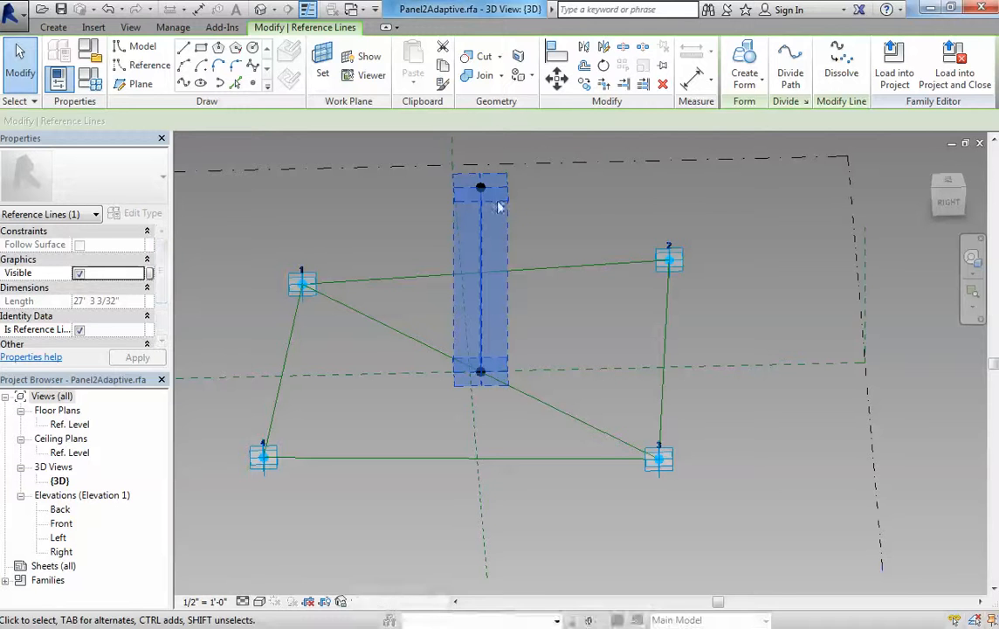
{"action": "left_click", "coordinate": [545, 249]}
{"action": "left_click", "coordinate": [511, 283]}
{"action": "middle_click_drag", "start_coordinate": [511, 283], "coordinate": [638, 324], "text": "shift"}
{"action": "key", "text": "ctrl+z"}
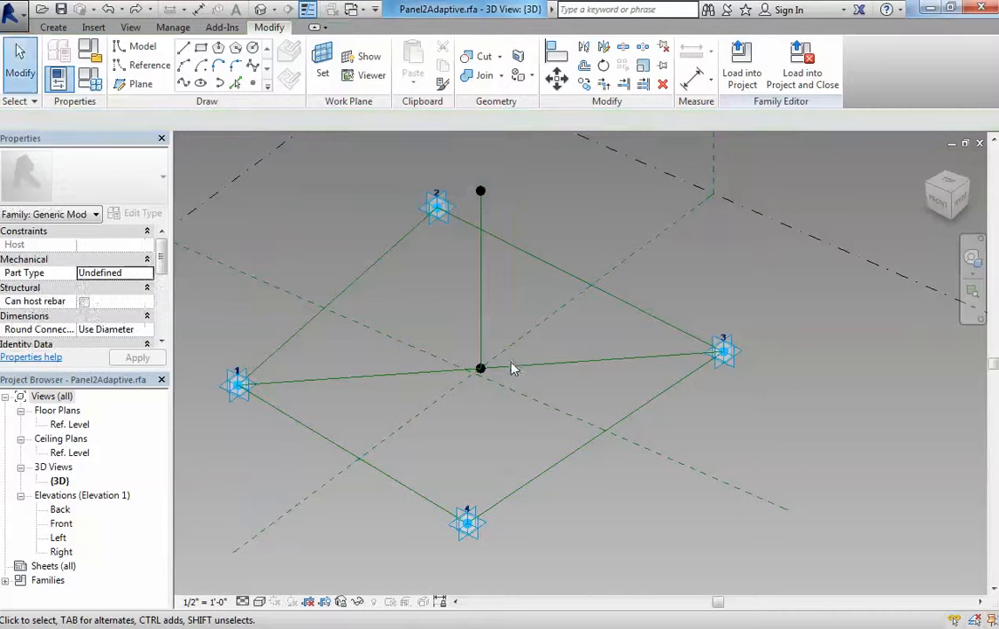
{"action": "key", "text": "ctrl+z"}
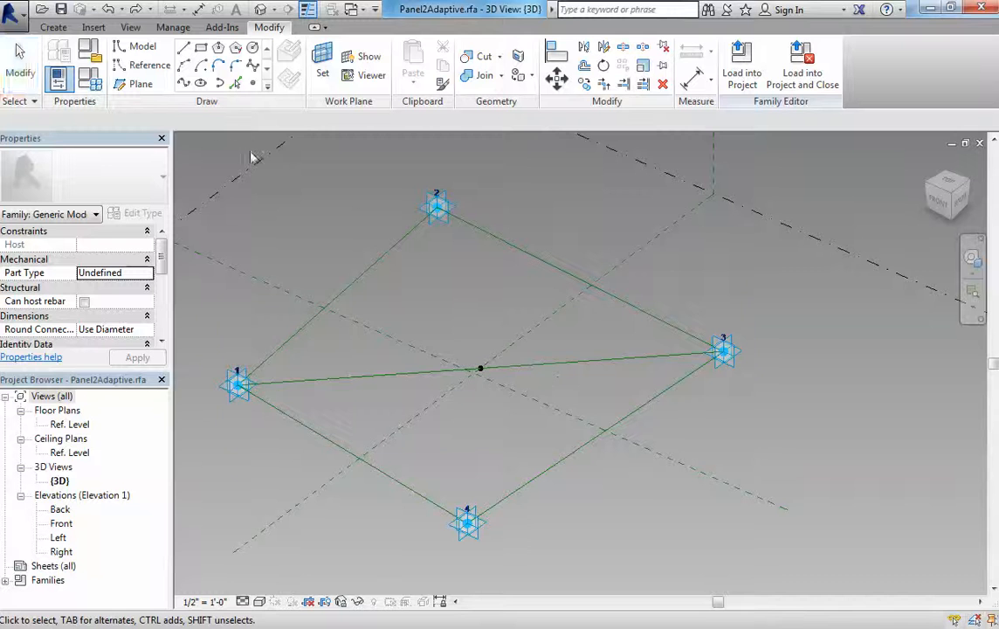
Draw a vertical reference line about 29' long on the work plane, upward from the diagonal's middle point
{"action": "left_click", "coordinate": [144, 67]}
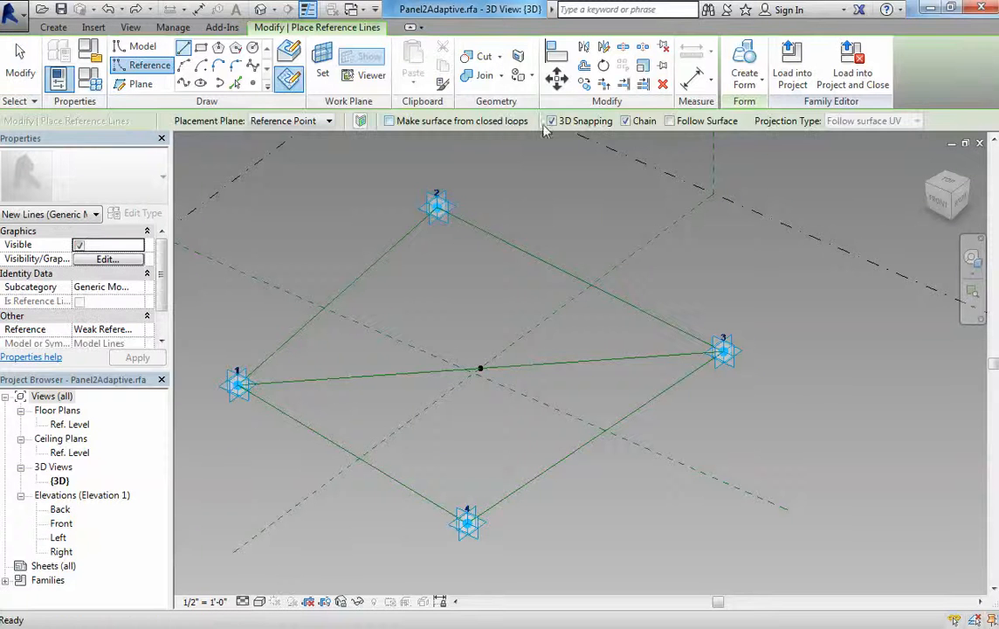
{"action": "middle_click_drag", "start_coordinate": [444, 280], "coordinate": [352, 276], "text": "shift"}
{"action": "left_click", "coordinate": [302, 89]}
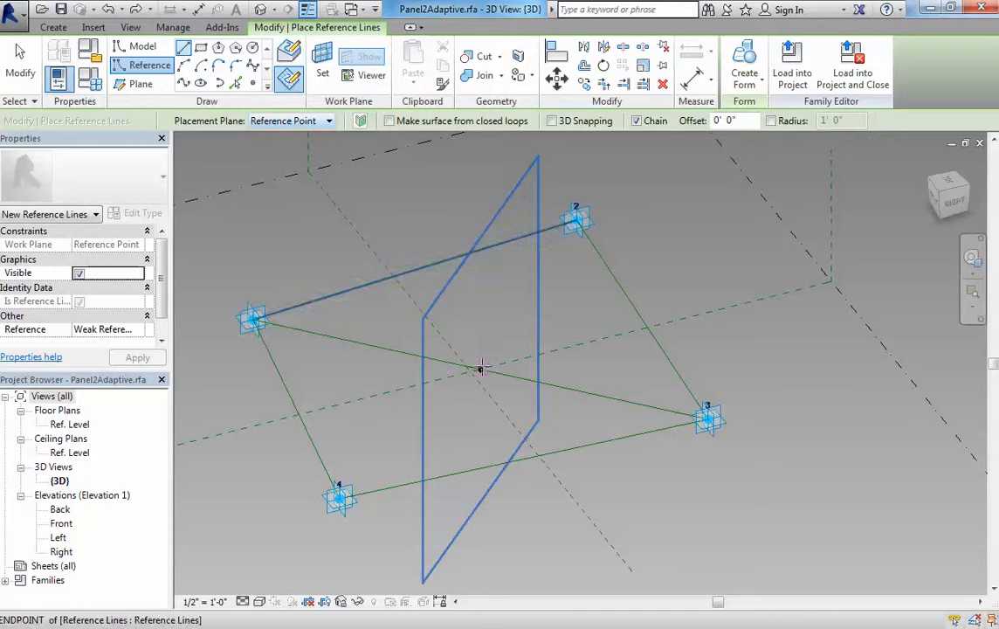
{"action": "left_click", "coordinate": [480, 369]}
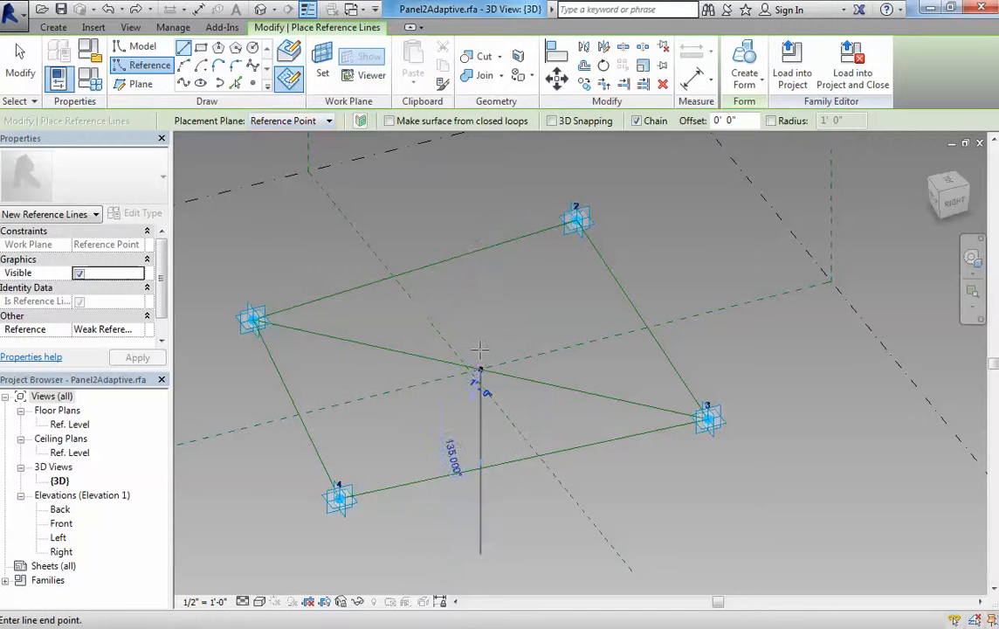
{"action": "left_click", "coordinate": [481, 178]}
{"action": "key", "text": "Escape"}
{"action": "key", "text": "Escape"}
Make the vertical line's temporary length dimension permanent and label it with a new family type parameter named VerticalDim
{"action": "left_click", "coordinate": [482, 270]}
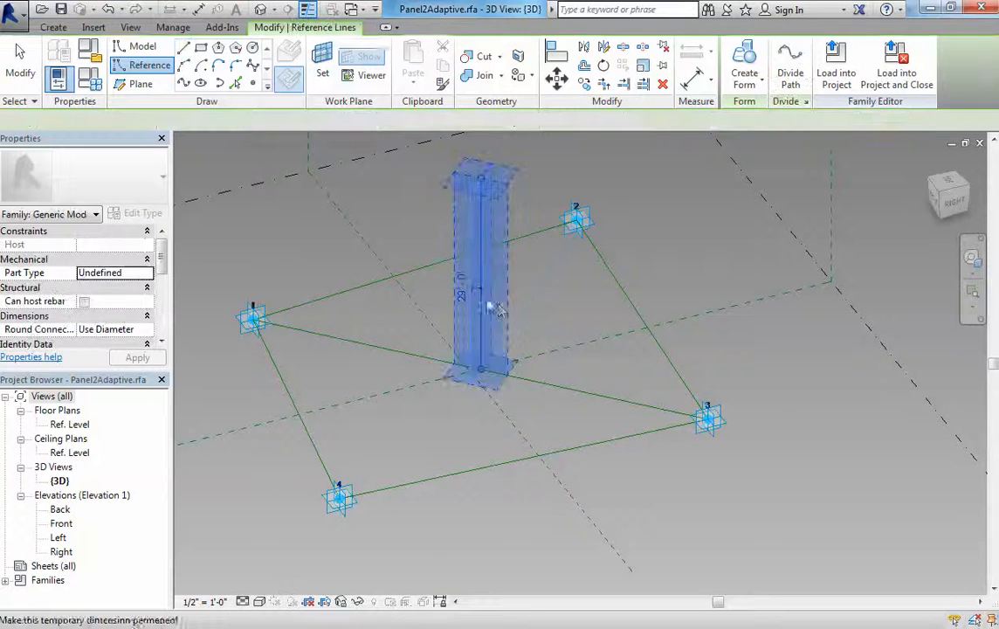
{"action": "left_click", "coordinate": [476, 293]}
{"action": "left_click", "coordinate": [468, 264]}
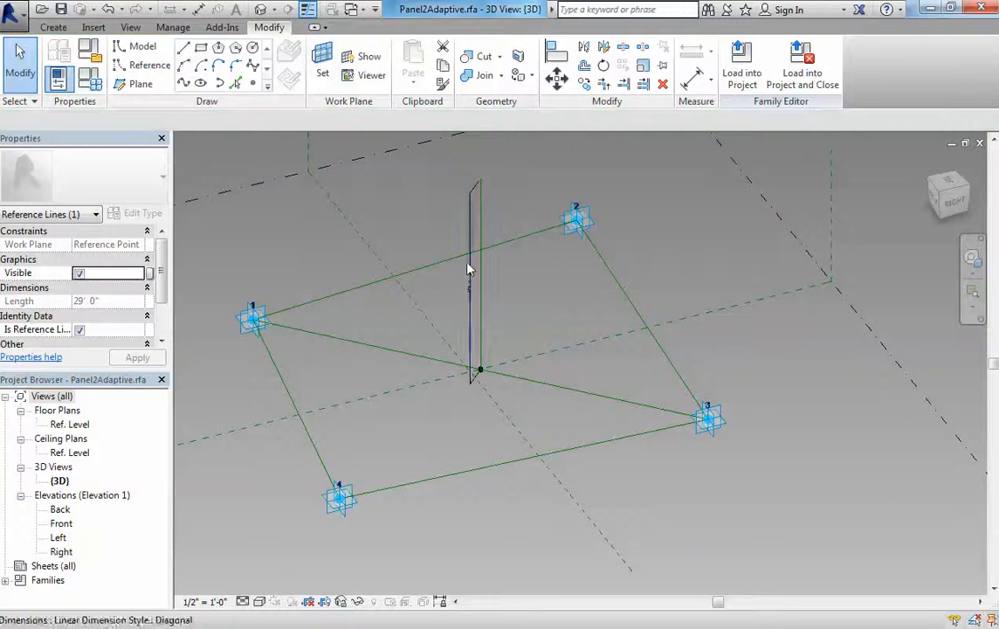
{"action": "left_click", "coordinate": [469, 270]}
{"action": "left_click", "coordinate": [365, 122]}
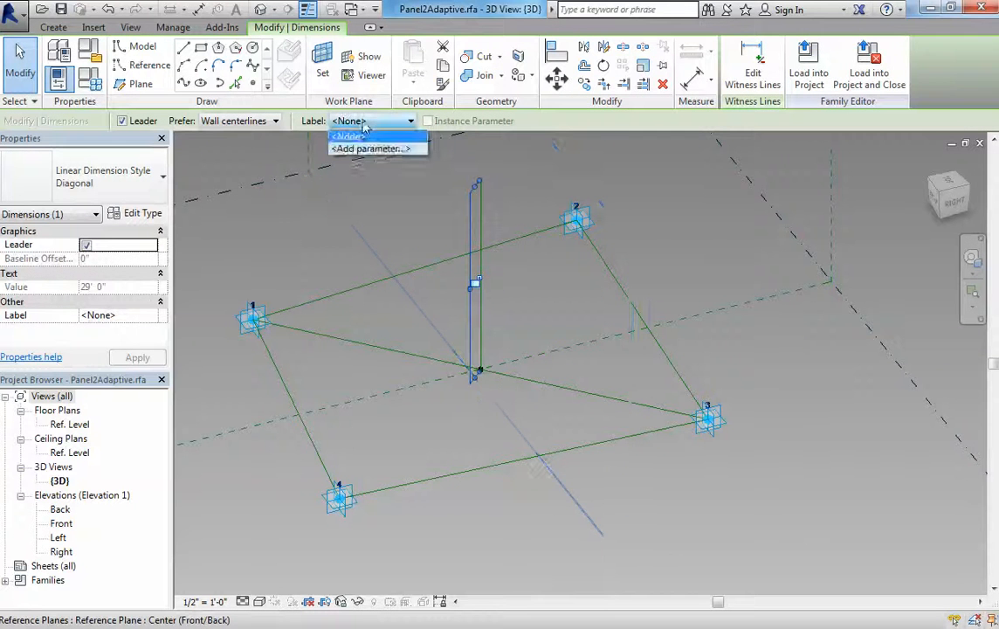
{"action": "left_click", "coordinate": [372, 150]}
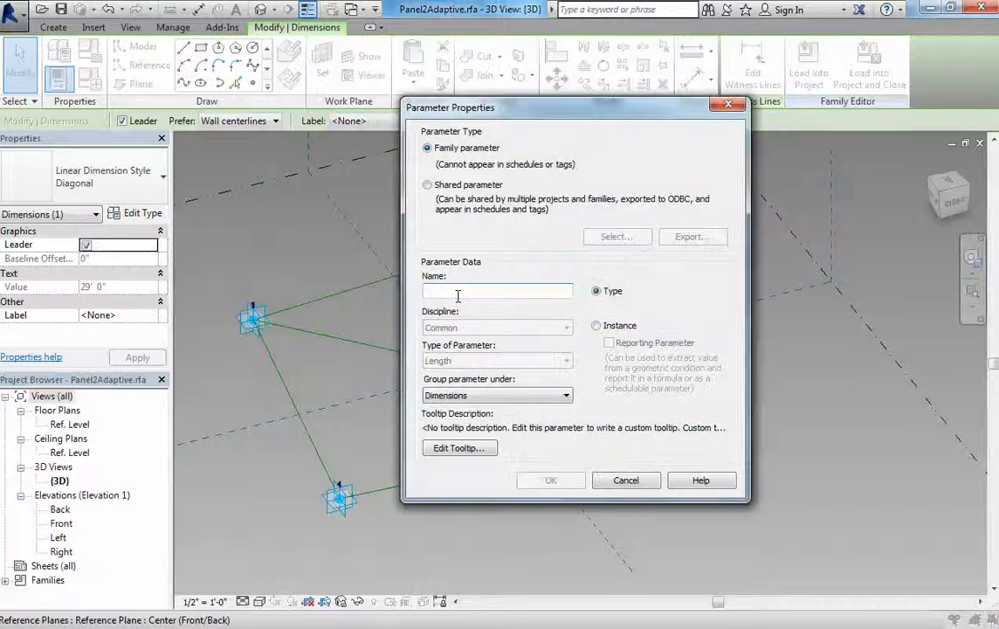
{"action": "type", "text": "VerticalDim"}
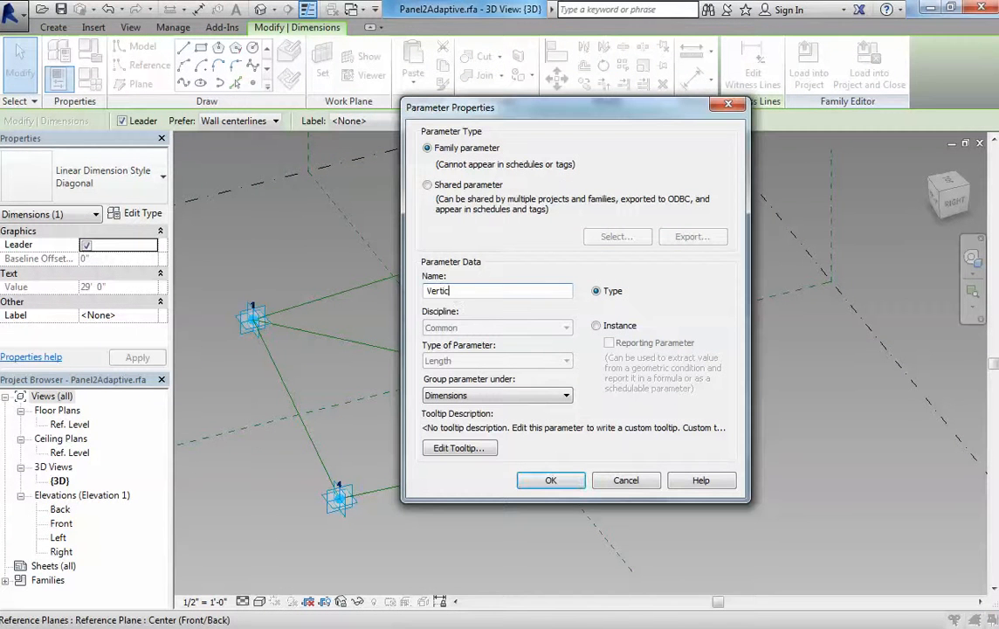
{"action": "left_click", "coordinate": [551, 480]}
Set the VerticalDim parameter to 10' in the family types and apply it
{"action": "scroll", "coordinate": [467, 344], "scroll_direction": "down", "scroll_amount": 2}
{"action": "middle_click_drag", "start_coordinate": [467, 344], "coordinate": [573, 341], "text": "shift"}
{"action": "left_click", "coordinate": [573, 341]}
{"action": "left_click", "coordinate": [90, 81]}
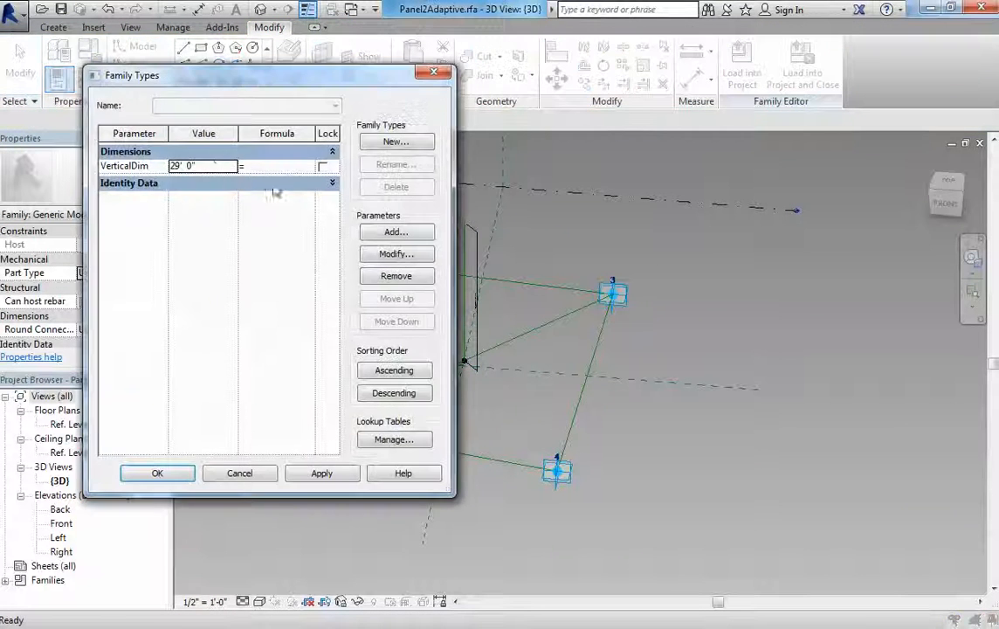
{"action": "left_click", "coordinate": [213, 166]}
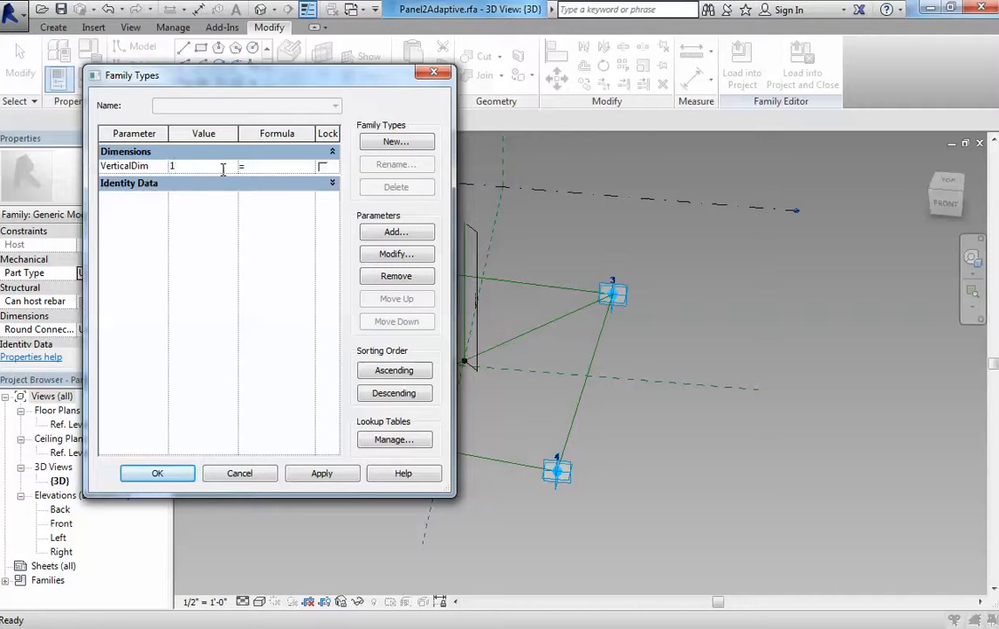
{"action": "left_click", "coordinate": [339, 481]}
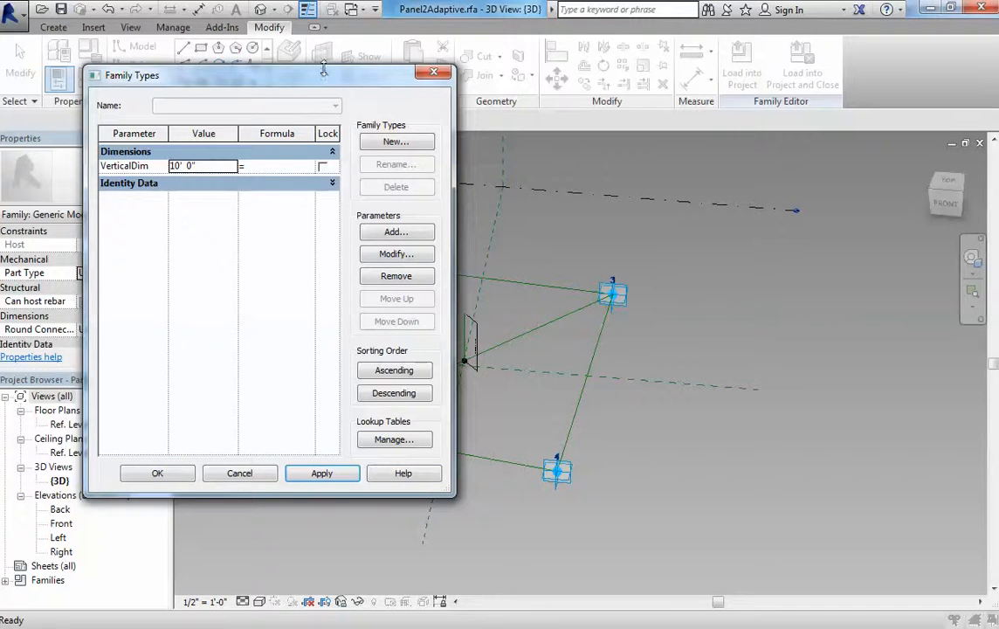
{"action": "left_click_drag", "start_coordinate": [323, 70], "coordinate": [260, 67]}
{"action": "left_click", "coordinate": [95, 471]}
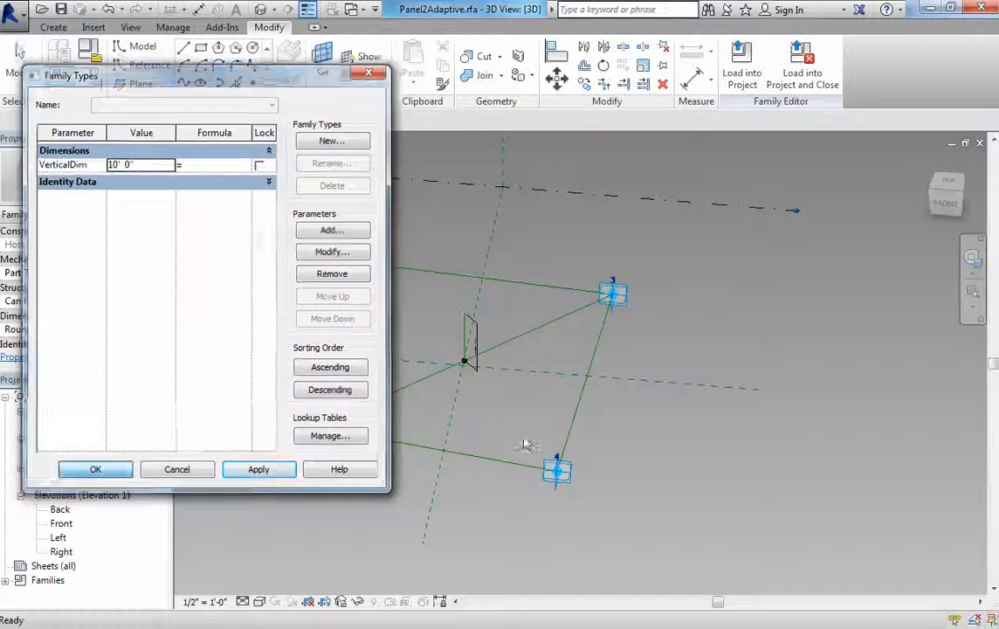
{"action": "middle_click_drag", "start_coordinate": [447, 350], "coordinate": [372, 375], "text": "shift"}
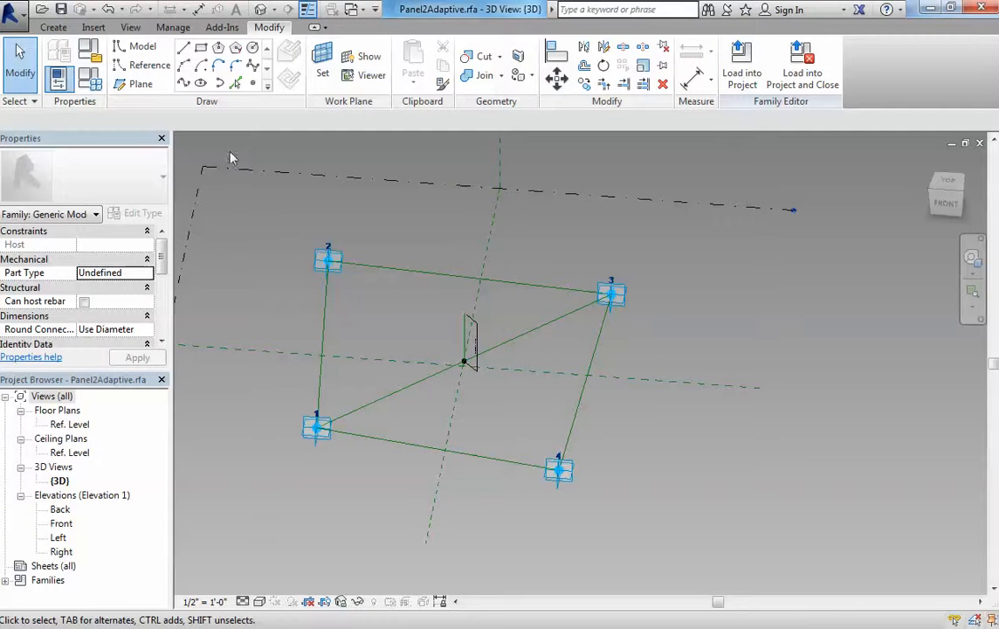
{"action": "left_click", "coordinate": [147, 65]}
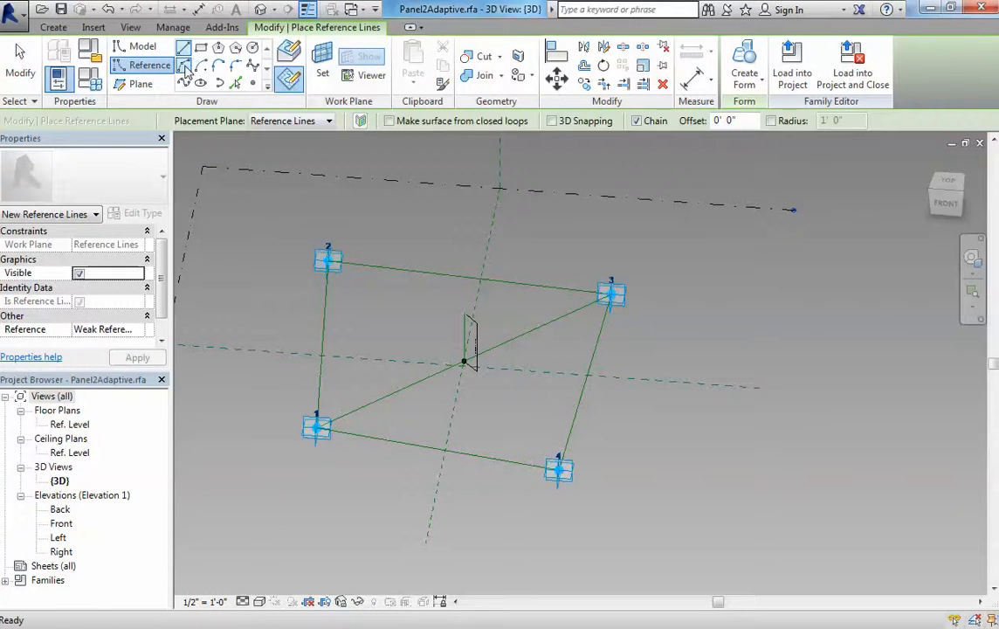
{"action": "left_click", "coordinate": [184, 66]}
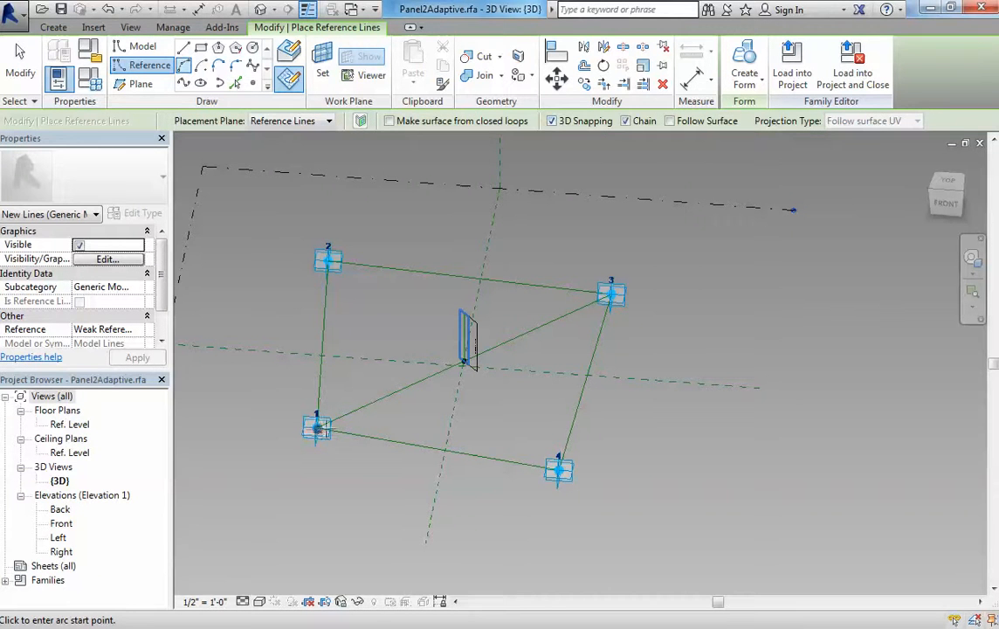
{"action": "middle_click_drag", "start_coordinate": [494, 363], "coordinate": [422, 437], "text": "shift"}
{"action": "key", "text": "Escape"}
{"action": "key", "text": "Escape"}
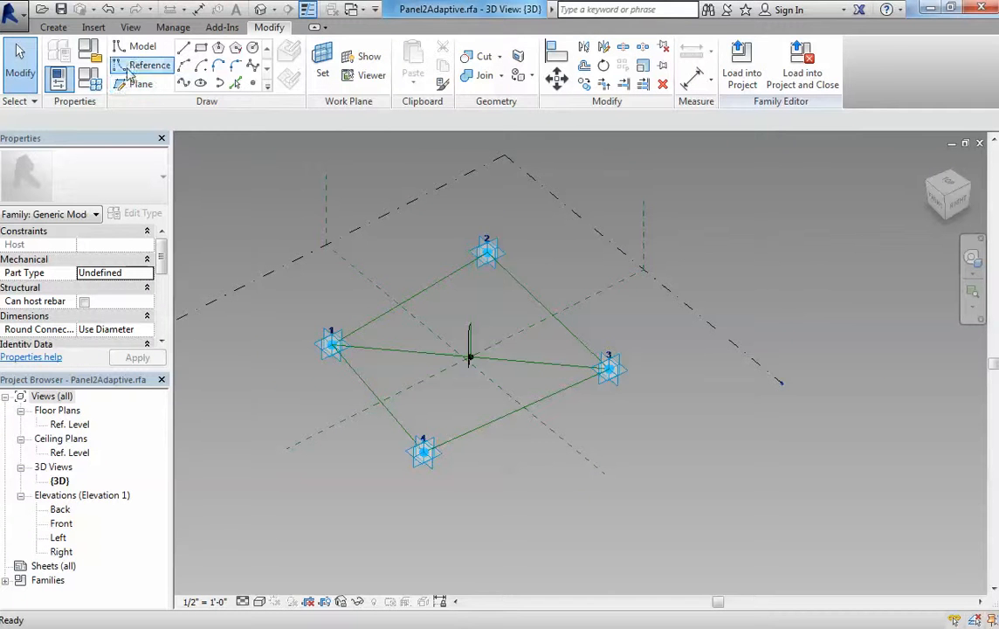
Try a straight reference line from adaptive point 1 to the upper end of the vertical line, and undo it
{"action": "left_click", "coordinate": [128, 69]}
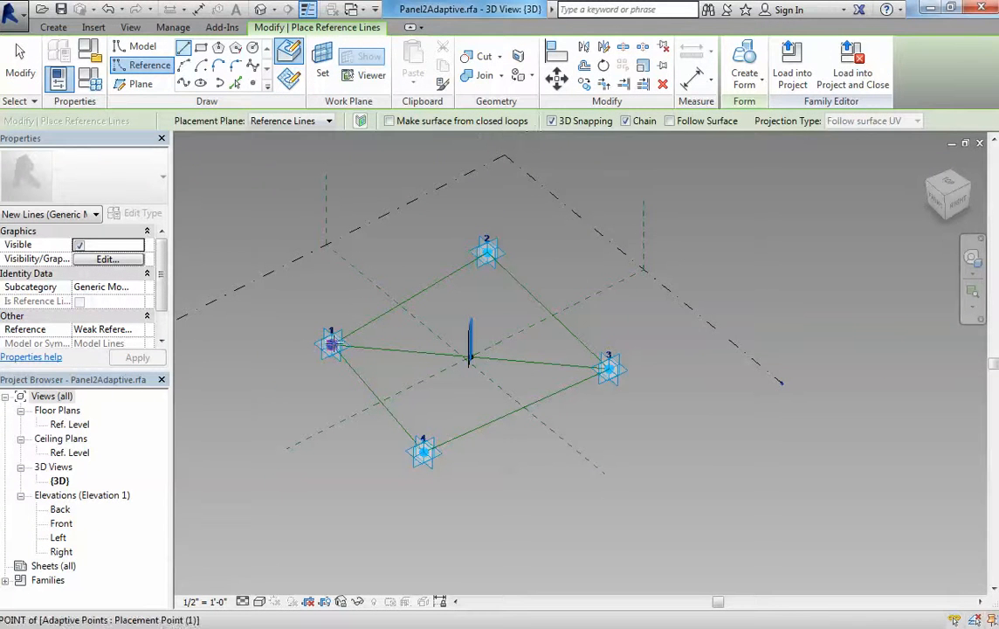
{"action": "left_click", "coordinate": [331, 344]}
{"action": "left_click", "coordinate": [470, 323]}
{"action": "middle_click_drag", "start_coordinate": [594, 374], "coordinate": [499, 363], "text": "shift"}
{"action": "key", "text": "Escape"}
{"action": "key", "text": "Escape"}
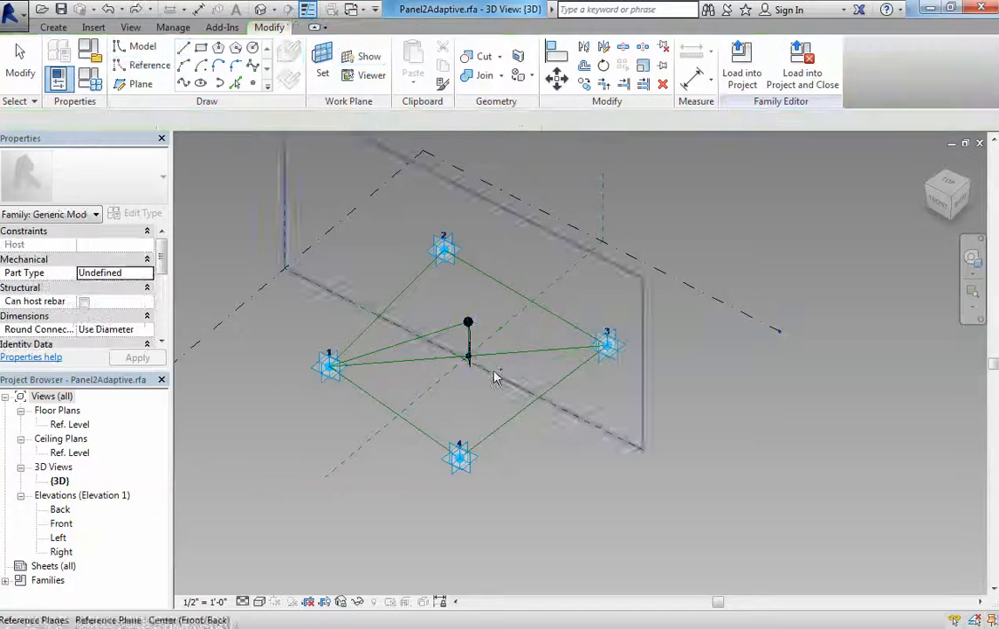
{"action": "key", "text": "ctrl+z"}
Try a start-end-radius reference arc using adaptive point 1, the vertical line's upper end and adaptive point 3, and undo it
{"action": "left_click", "coordinate": [136, 69]}
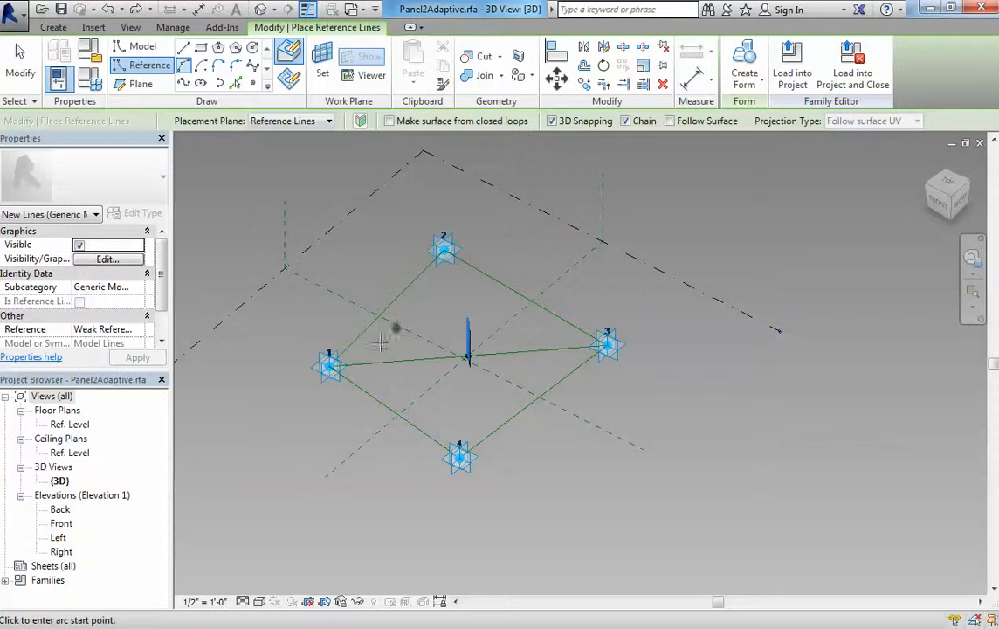
{"action": "left_click", "coordinate": [329, 365]}
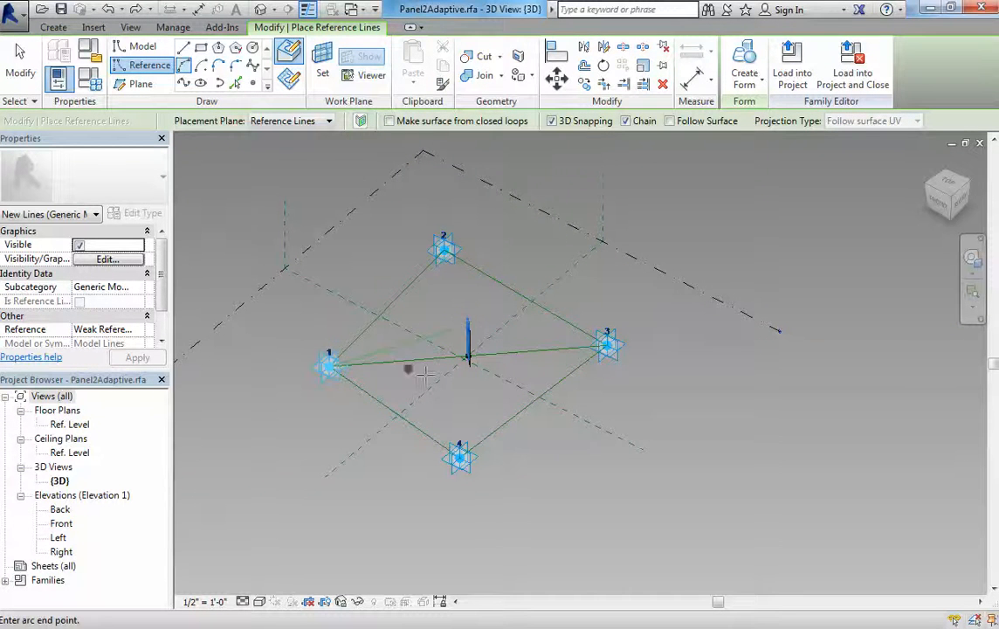
{"action": "mouse_move", "coordinate": [408, 368]}
{"action": "middle_mouse_down", "text": "shift"}
{"action": "mouse_move", "coordinate": [528, 364]}
{"action": "mouse_move", "coordinate": [491, 351]}
{"action": "middle_mouse_up", "text": "shift"}
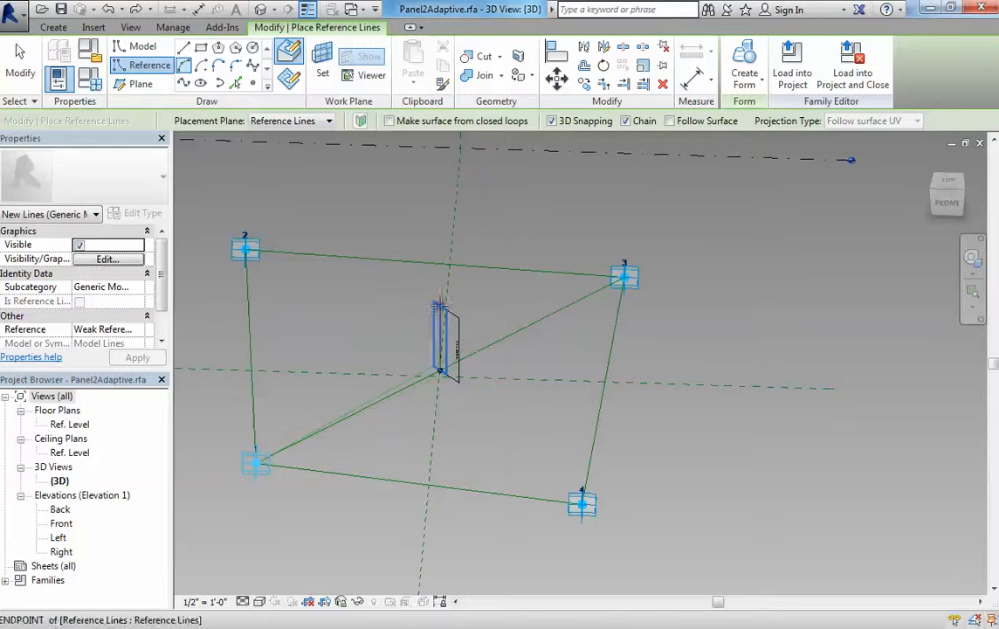
{"action": "left_click", "coordinate": [441, 306]}
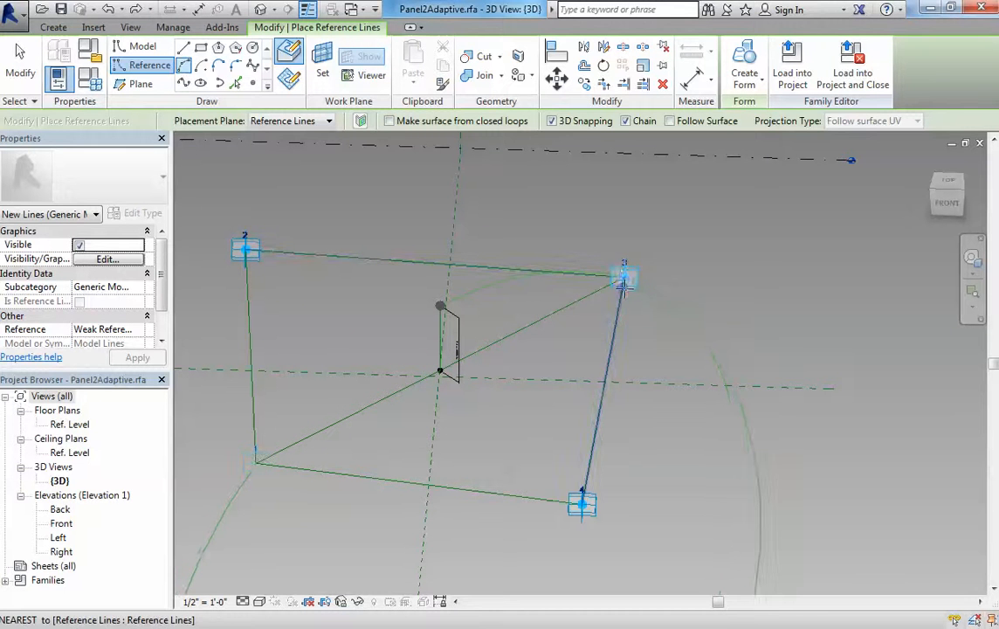
{"action": "left_click", "coordinate": [624, 277]}
{"action": "scroll", "coordinate": [540, 382], "scroll_direction": "down", "scroll_amount": 3}
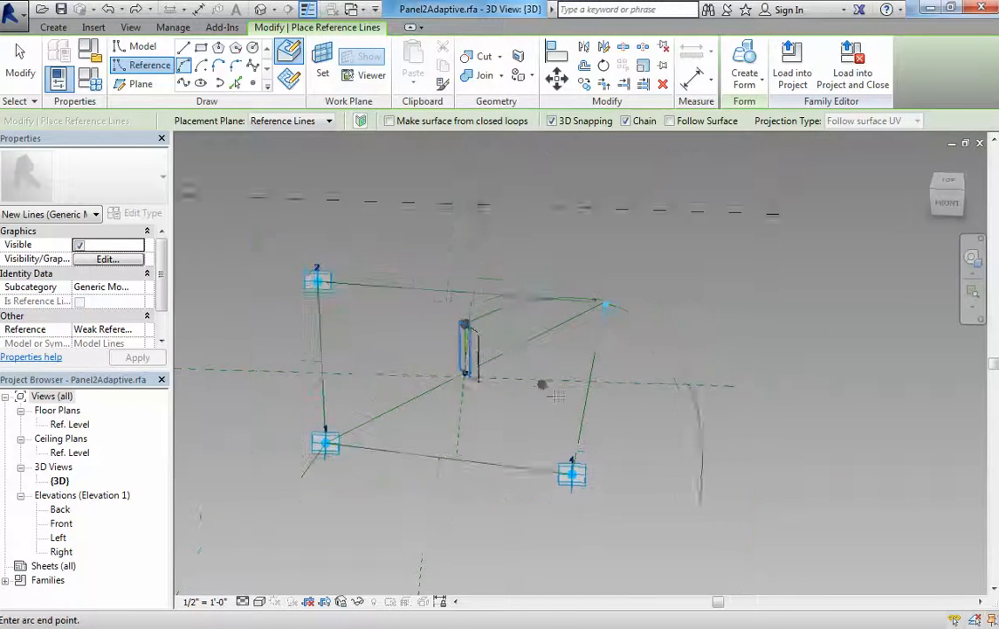
{"action": "key", "text": "Escape"}
{"action": "key", "text": "Escape"}
{"action": "key", "text": "ctrl+z"}
Try placing a reference point partway up the vertical reference line, and undo it
{"action": "middle_click_drag", "start_coordinate": [617, 443], "coordinate": [480, 342], "text": "shift"}
{"action": "scroll", "coordinate": [479, 339], "scroll_direction": "up", "scroll_amount": 4}
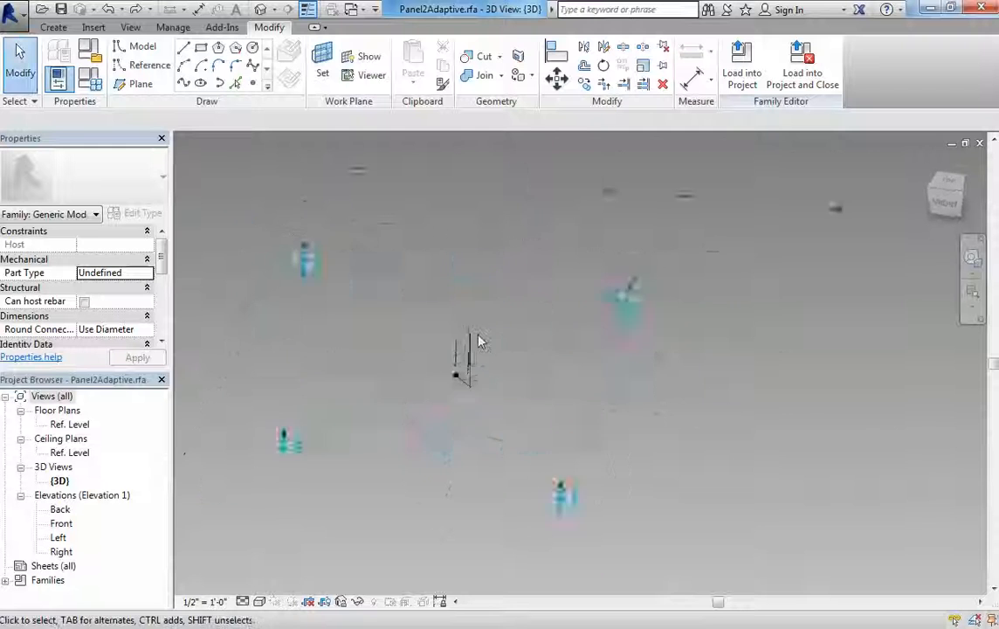
{"action": "left_click", "coordinate": [253, 83]}
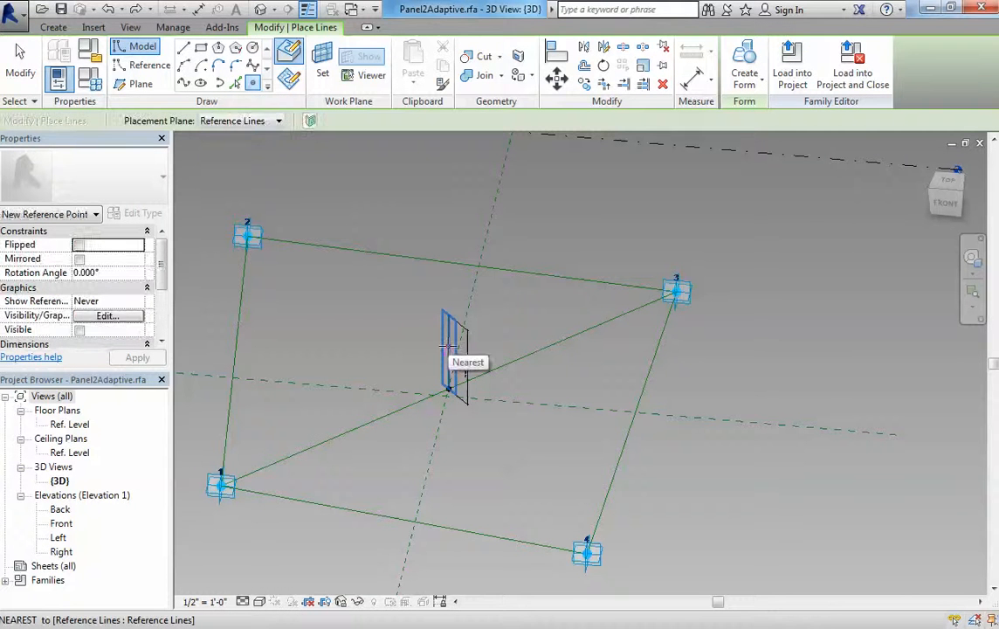
{"action": "left_click", "coordinate": [448, 347]}
{"action": "key", "text": "Escape"}
{"action": "key", "text": "Escape"}
{"action": "key", "text": "ctrl+z"}
Start a center-ends reference arc in the panel frame
{"action": "middle_click_drag", "start_coordinate": [448, 371], "coordinate": [507, 393], "text": "shift"}
{"action": "scroll", "coordinate": [449, 370], "scroll_direction": "down", "scroll_amount": 3}
{"action": "left_click", "coordinate": [252, 67]}
{"action": "left_click", "coordinate": [236, 83]}
{"action": "left_click", "coordinate": [150, 66]}
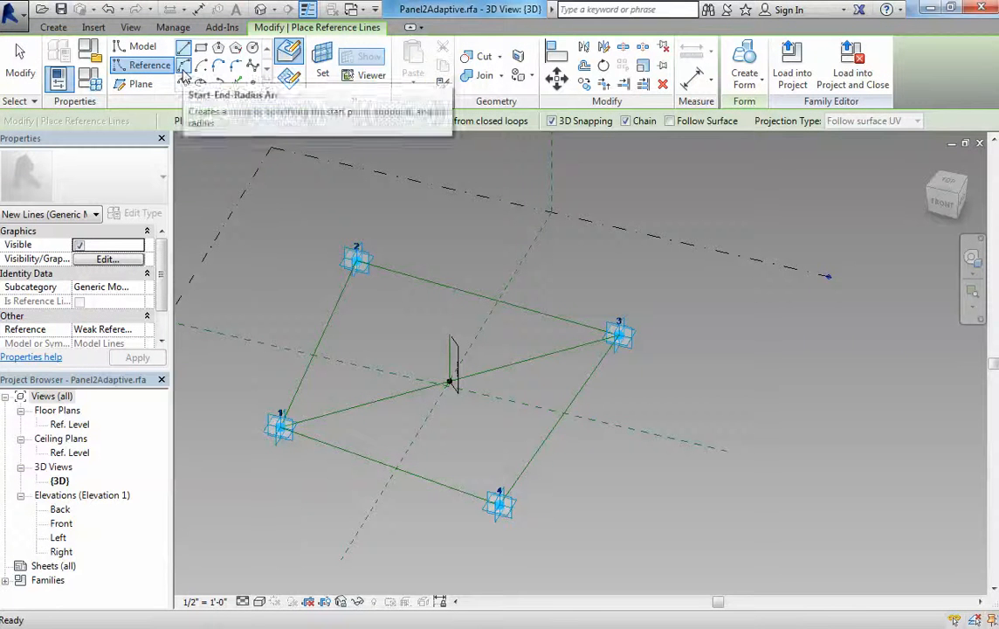
{"action": "left_click", "coordinate": [201, 66]}
{"action": "left_click", "coordinate": [203, 82]}
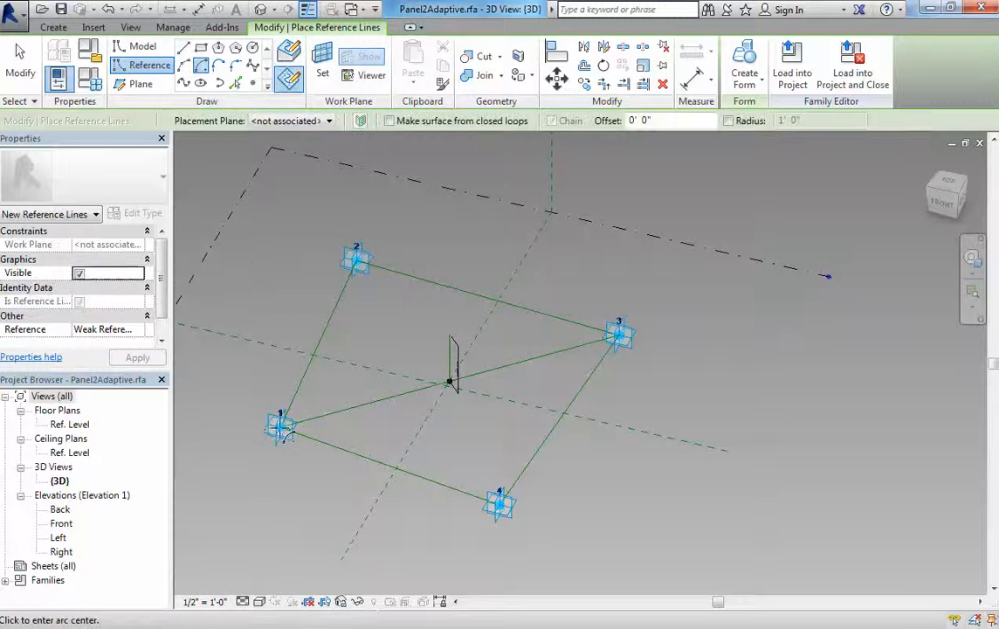